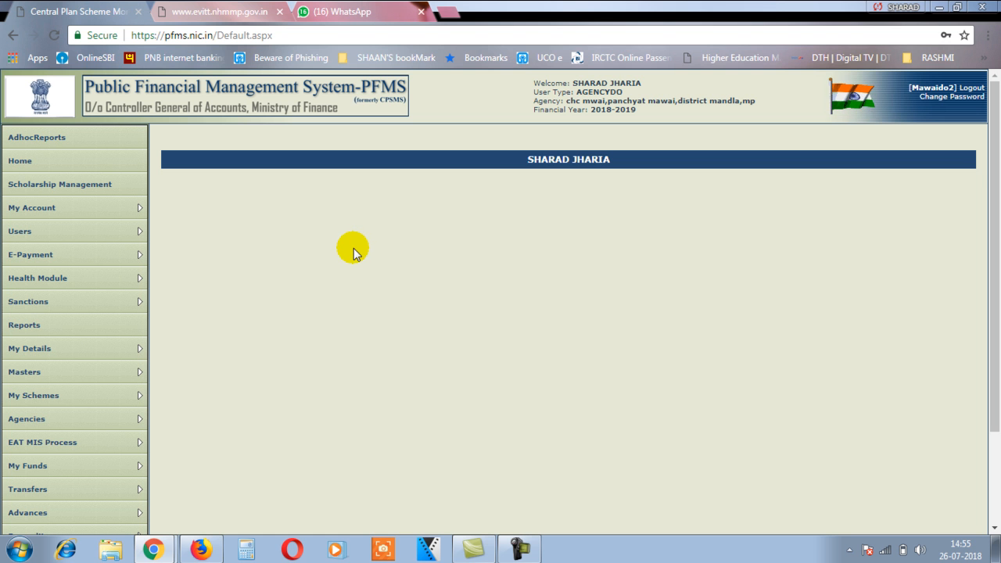
Step: Switch from the PFMS home page to the WhatsApp Web tab showing the group chat
{"action": "mouse_move", "coordinate": [121, 256]}
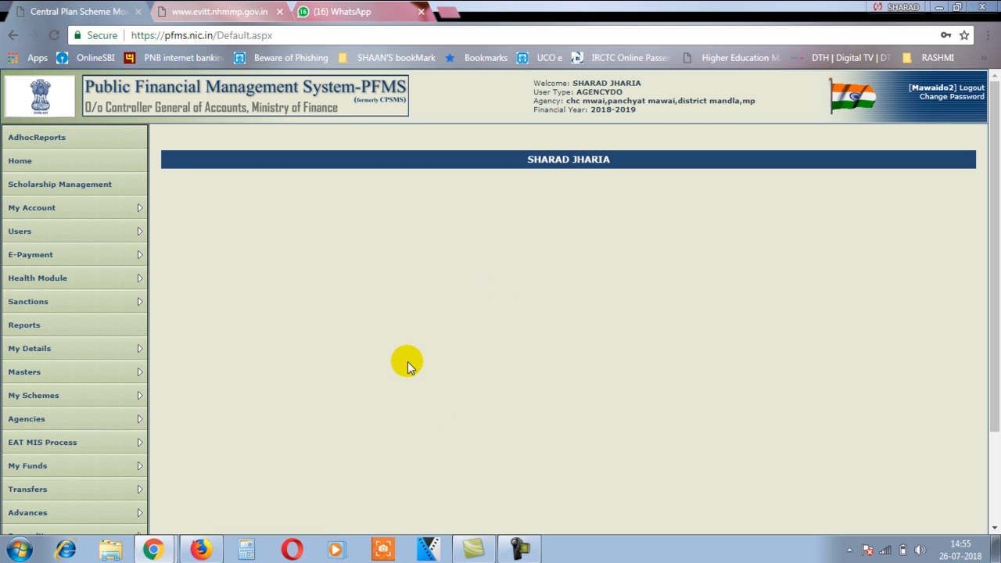
{"action": "left_click", "coordinate": [352, 11]}
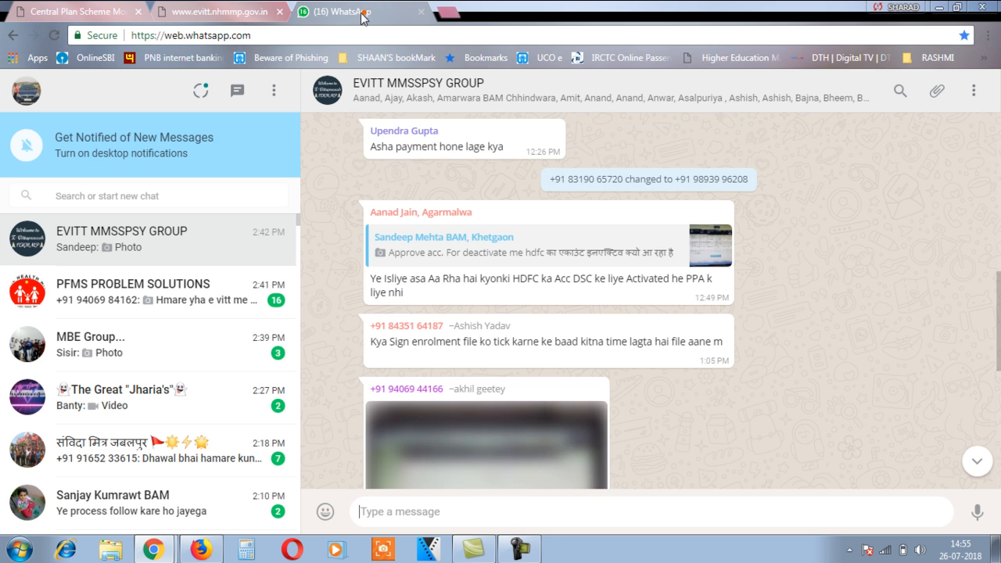
Step: Go back to the Central Plan Scheme Monitoring (PFMS) tab from the WhatsApp group chat
{"action": "left_click", "coordinate": [231, 13]}
{"action": "left_click", "coordinate": [109, 13]}
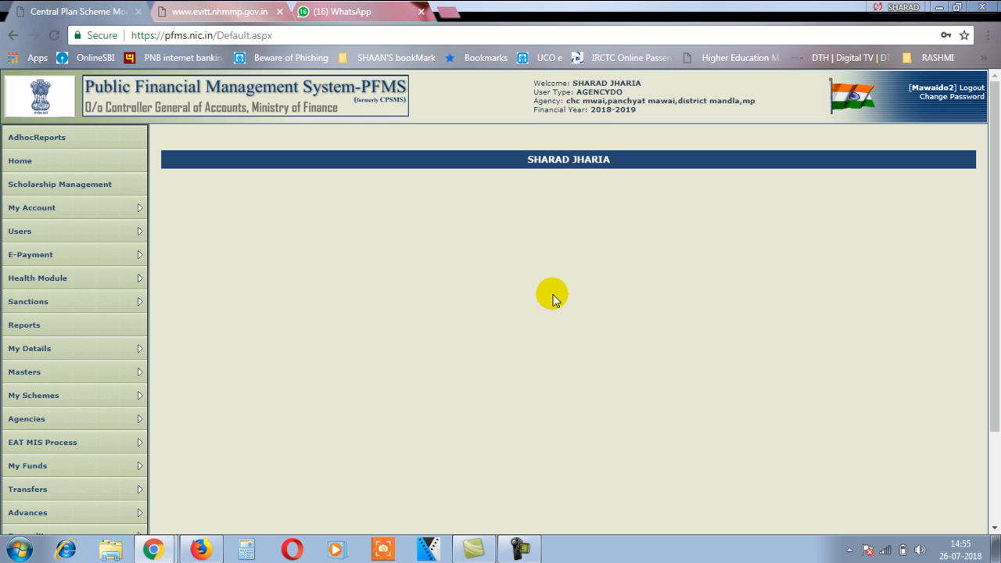
Step: Return to the PFMS home page for FY 2018-2019 and bring up the E-Payment submenu
{"action": "left_click", "coordinate": [391, 12]}
{"action": "left_click", "coordinate": [235, 11]}
{"action": "left_click", "coordinate": [110, 13]}
{"action": "scroll", "coordinate": [410, 319], "scroll_direction": "down", "scroll_amount": 1}
{"action": "scroll", "coordinate": [409, 319], "scroll_direction": "up", "scroll_amount": 1}
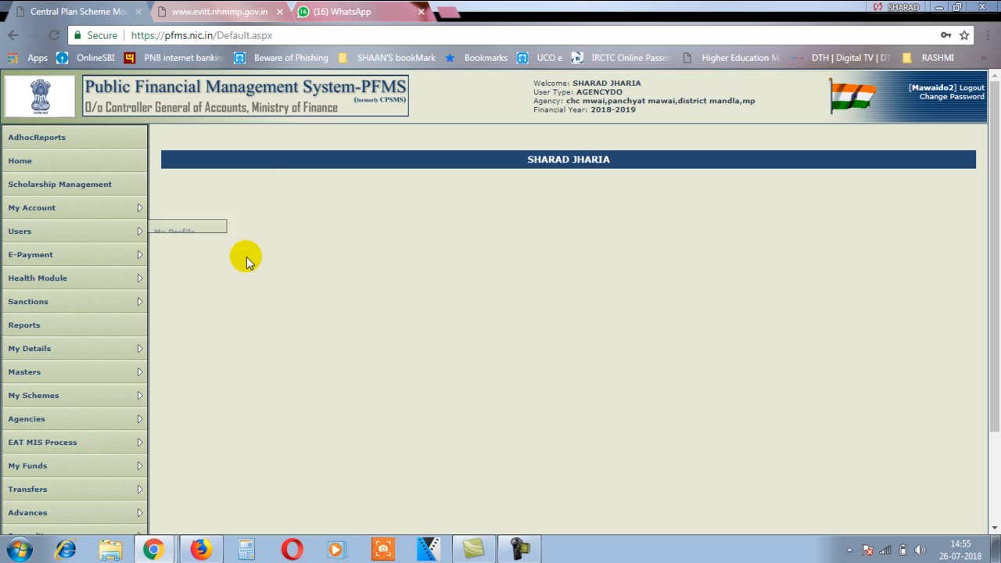
{"action": "mouse_move", "coordinate": [78, 252]}
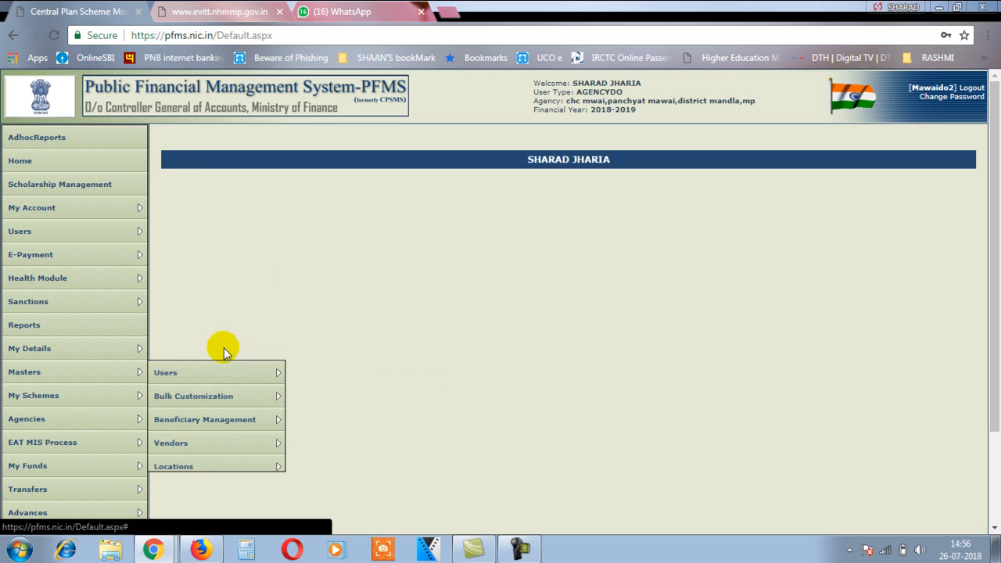
{"action": "mouse_move", "coordinate": [112, 259]}
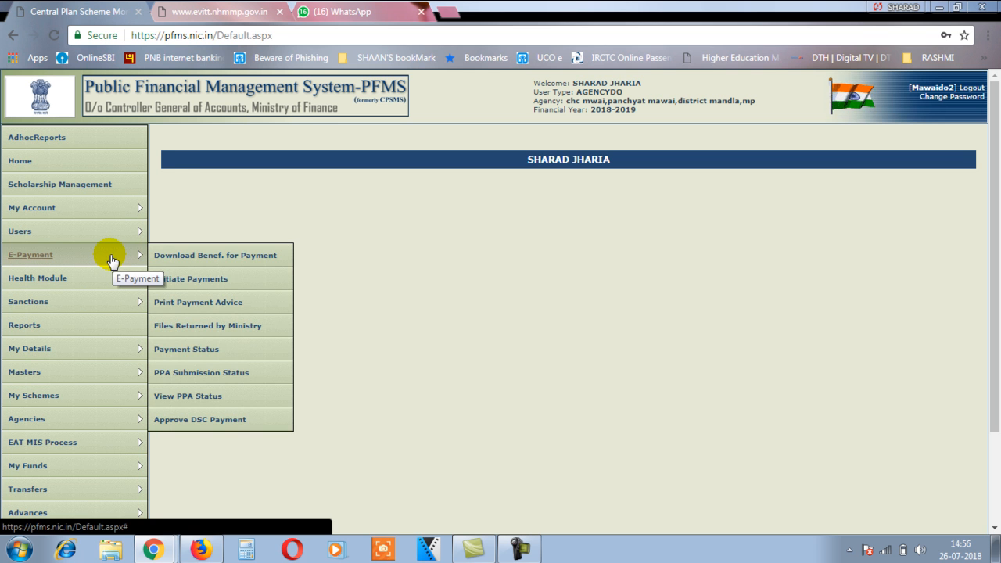
Step: Download the payment file for Mother beneficiaries with purpose JSY-INST-R (A.1.3.2.a) under scheme 9156
{"action": "left_click", "coordinate": [192, 259]}
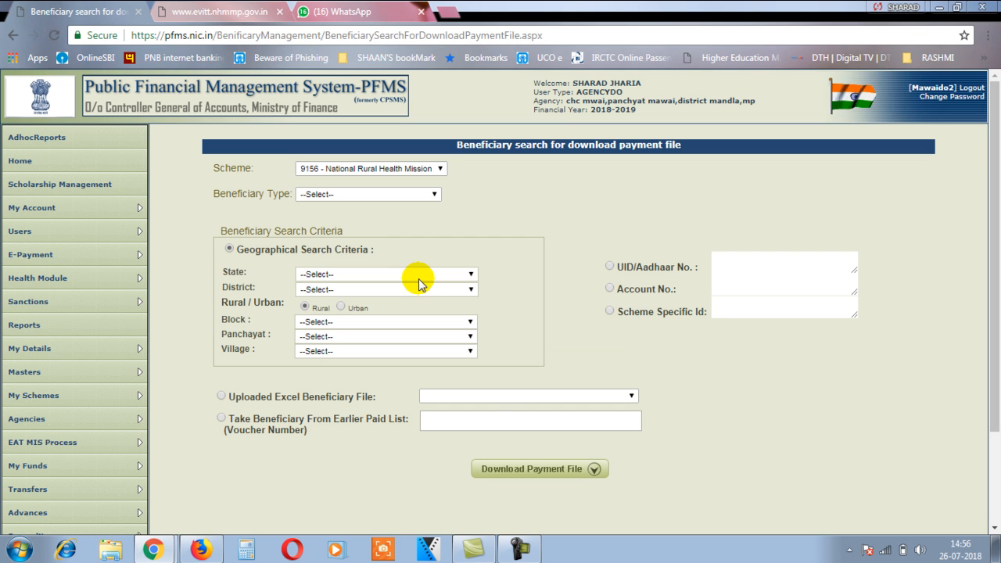
{"action": "left_click", "coordinate": [404, 195]}
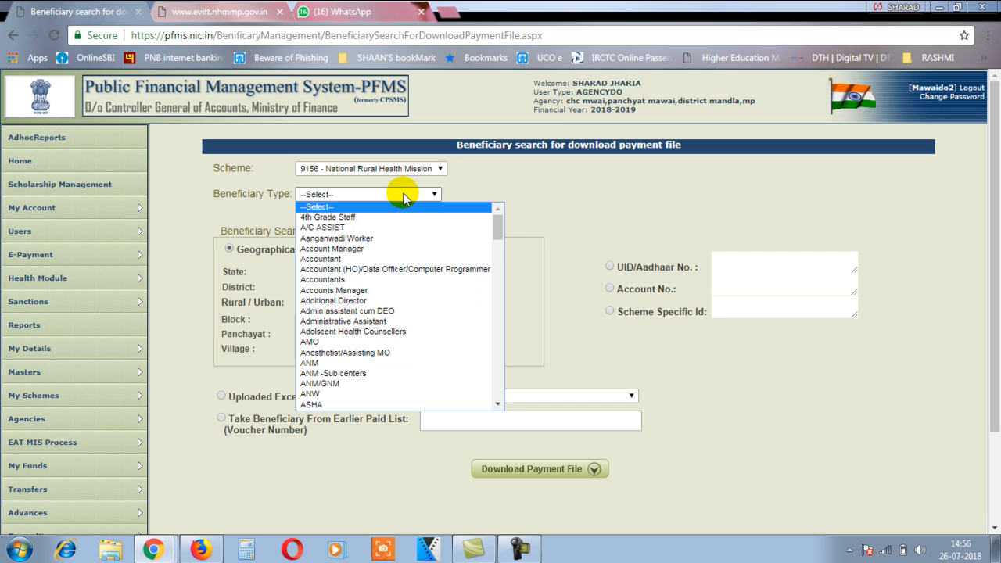
{"action": "type", "text": "mot"}
{"action": "key", "text": "Return"}
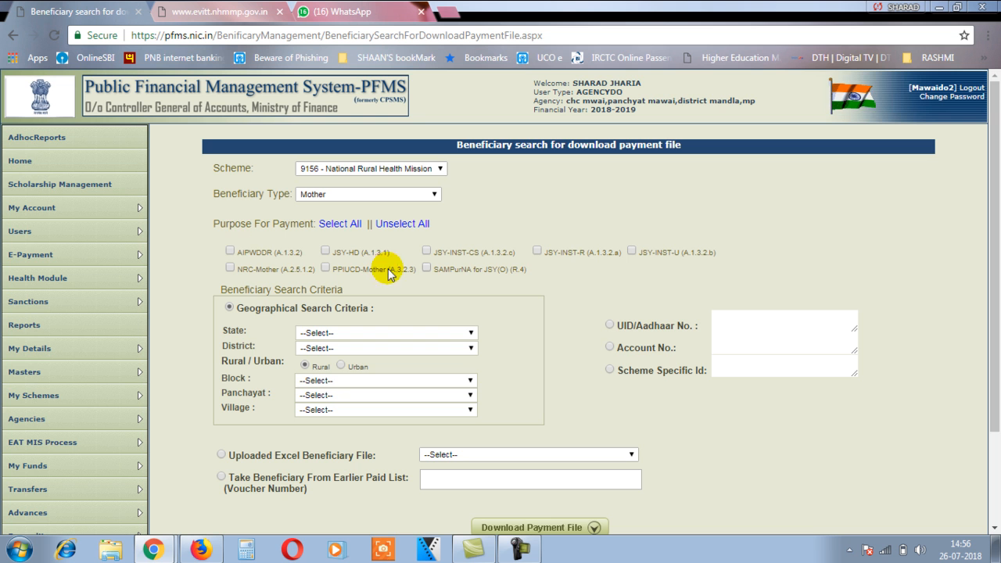
{"action": "scroll", "coordinate": [720, 259], "scroll_direction": "down", "scroll_amount": 1}
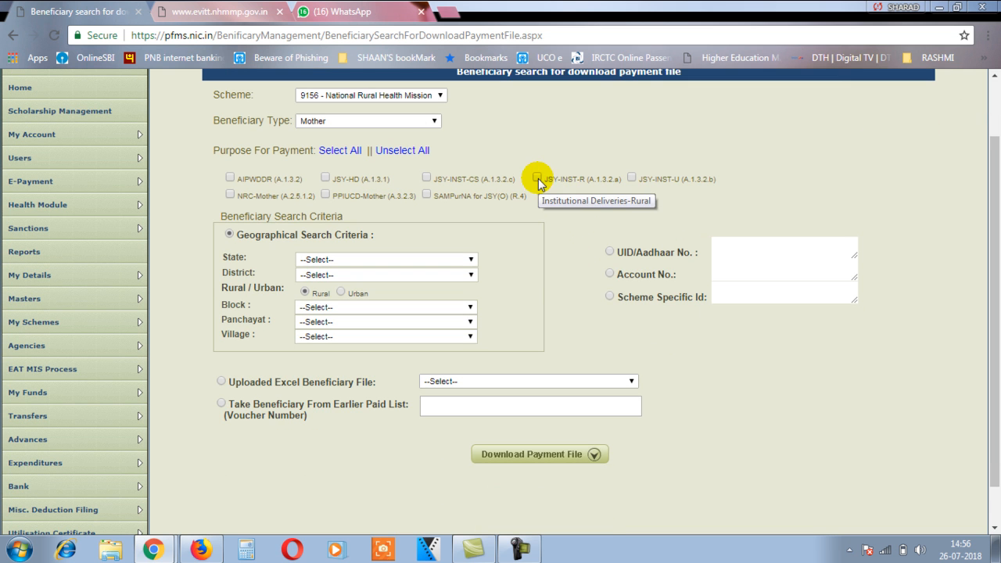
{"action": "left_click", "coordinate": [537, 180]}
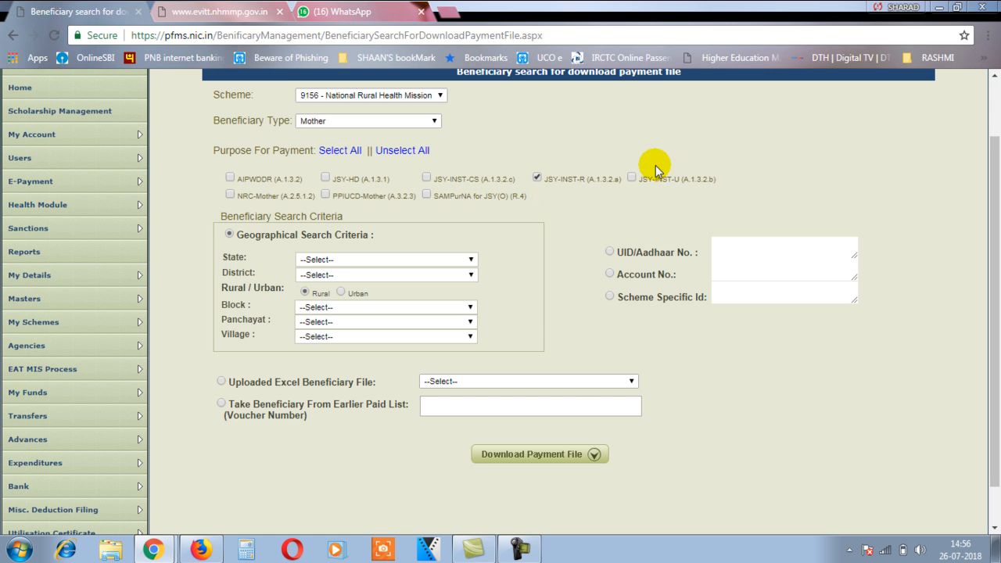
{"action": "scroll", "coordinate": [760, 416], "scroll_direction": "down", "scroll_amount": 1}
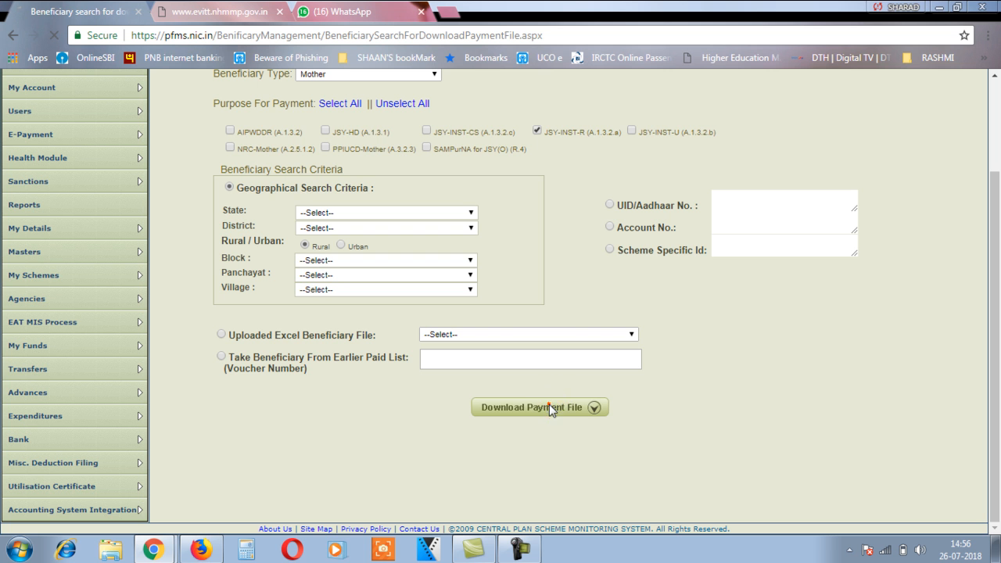
{"action": "left_click", "coordinate": [550, 407]}
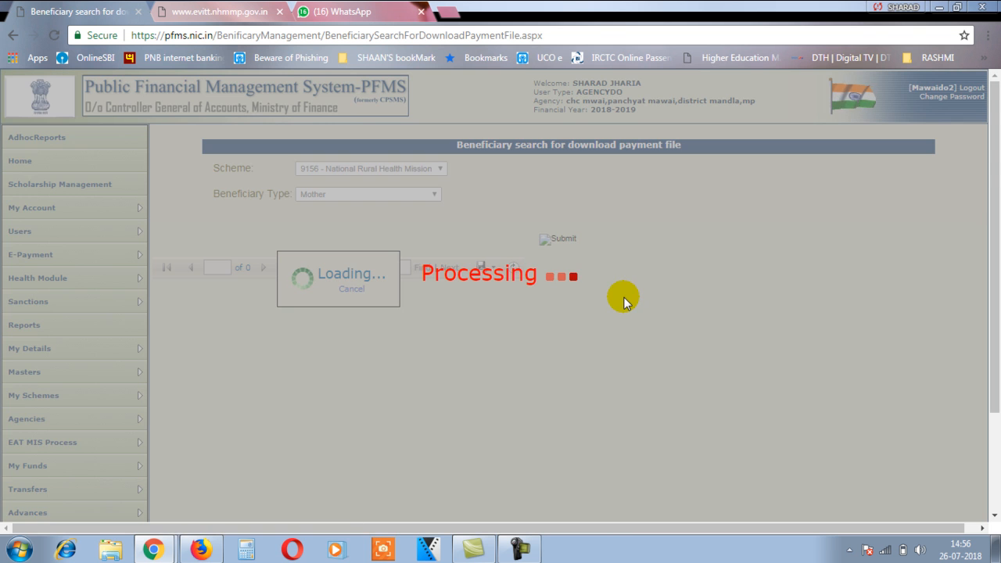
Step: Scroll across the beneficiary table to review its columns, each row a 1400 JSY-INST-R payment
{"action": "scroll", "coordinate": [557, 280], "scroll_direction": "down", "scroll_amount": 3}
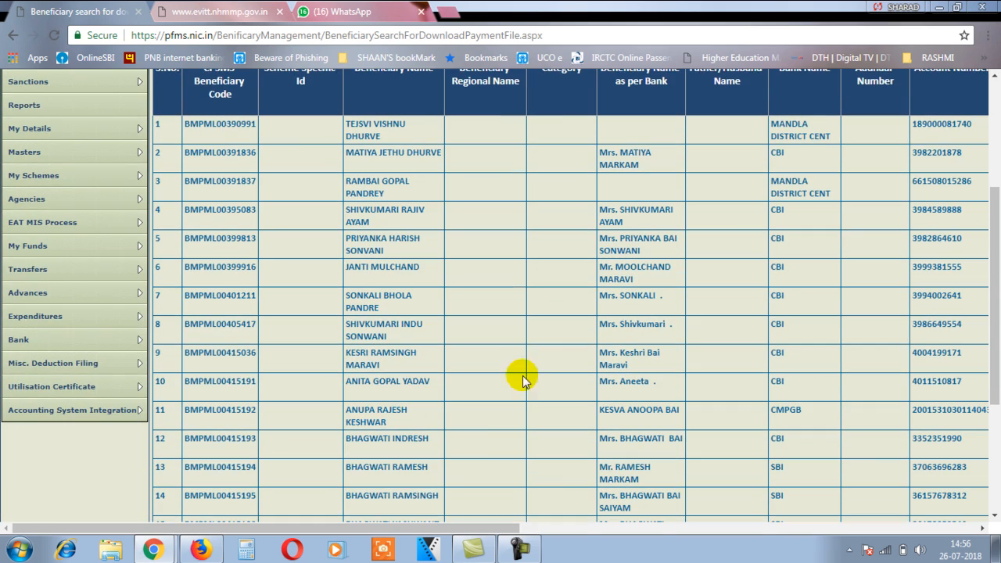
{"action": "left_click_drag", "start_coordinate": [405, 528], "coordinate": [882, 543]}
{"action": "scroll", "coordinate": [798, 402], "scroll_direction": "up", "scroll_amount": 1}
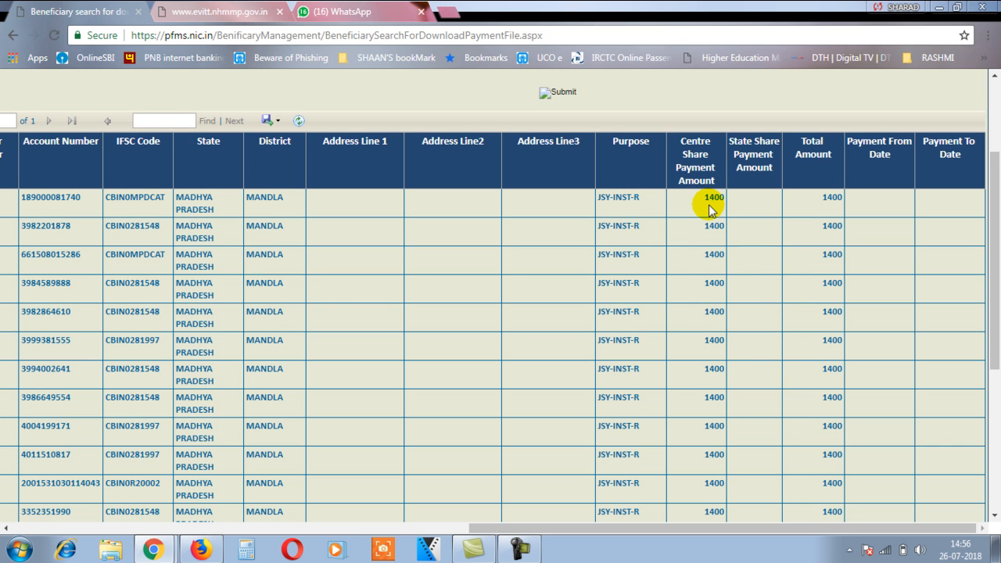
{"action": "scroll", "coordinate": [712, 270], "scroll_direction": "up", "scroll_amount": 1}
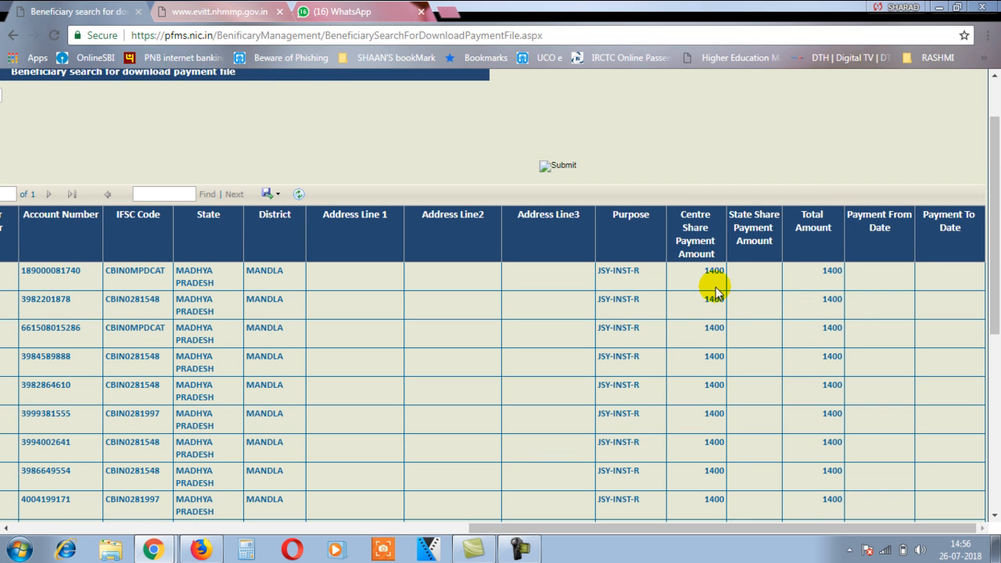
{"action": "left_click_drag", "start_coordinate": [726, 532], "coordinate": [602, 522]}
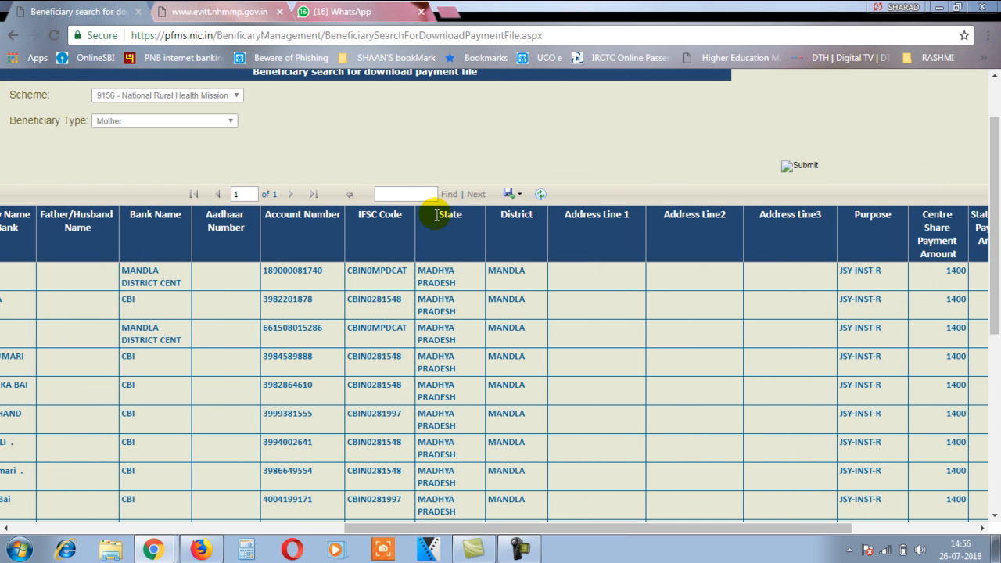
Step: Export the beneficiary list to Excel as Sheet1 (2).xlsx and show it in D:\Download
{"action": "left_click", "coordinate": [516, 194]}
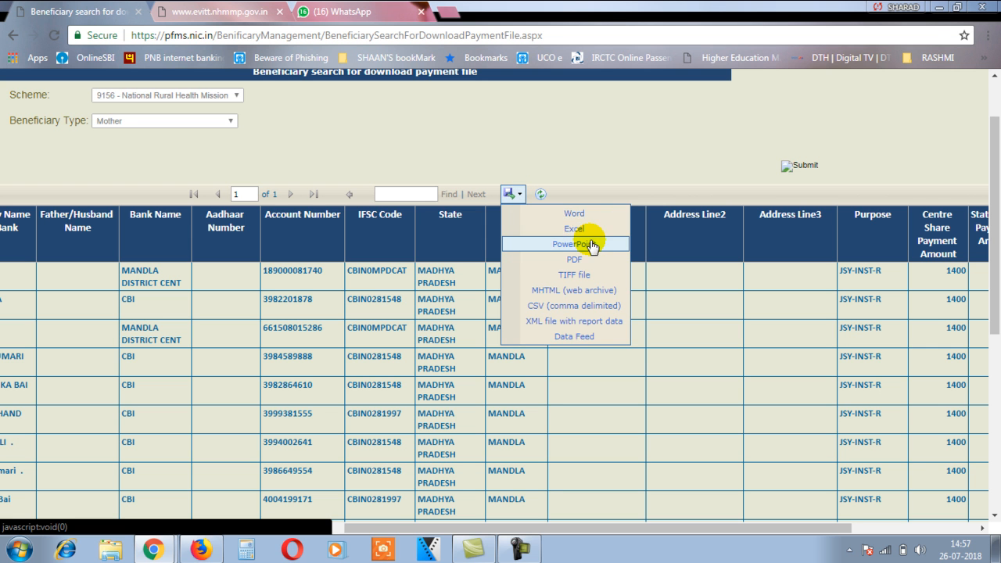
{"action": "left_click", "coordinate": [566, 231]}
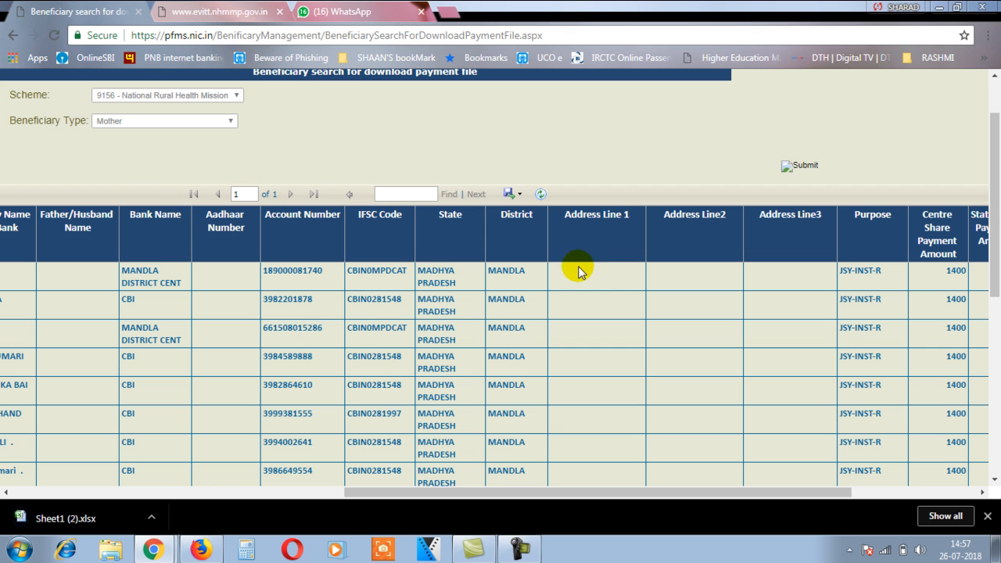
{"action": "left_click", "coordinate": [152, 517]}
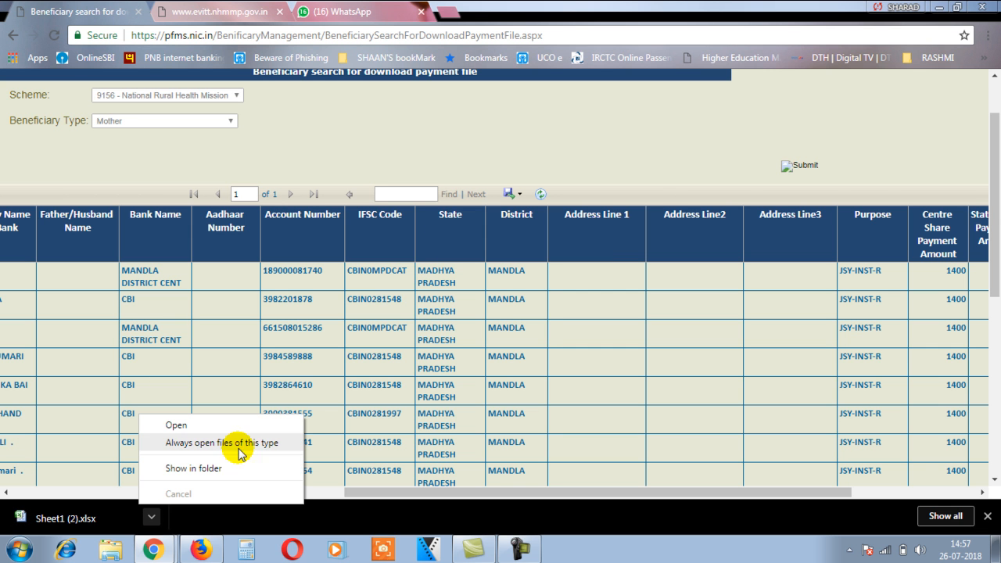
{"action": "left_click", "coordinate": [210, 468]}
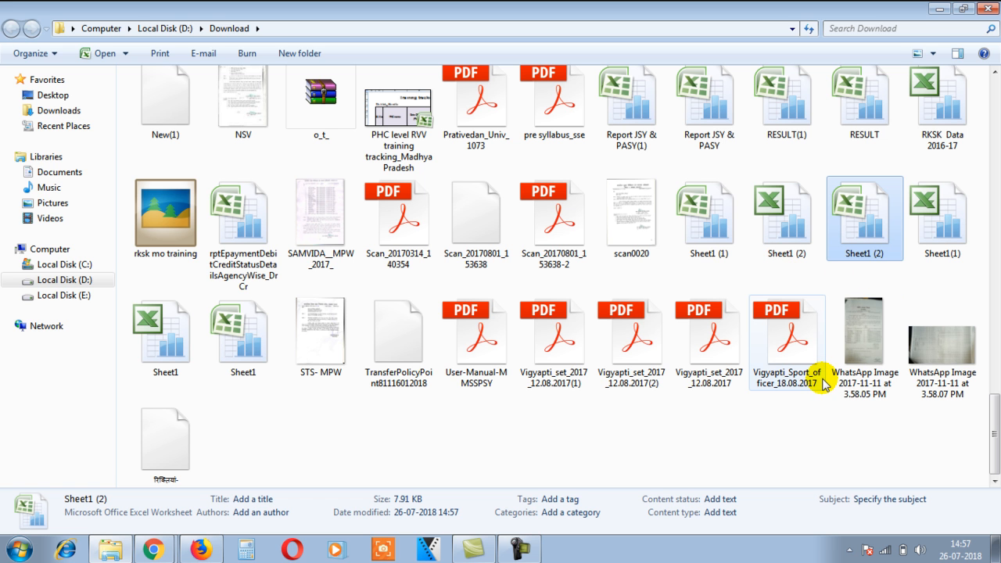
Step: Move the downloaded spreadsheet onto the desktop, keeping both files as Sheet1 (3)
{"action": "key", "text": "ctrl+x"}
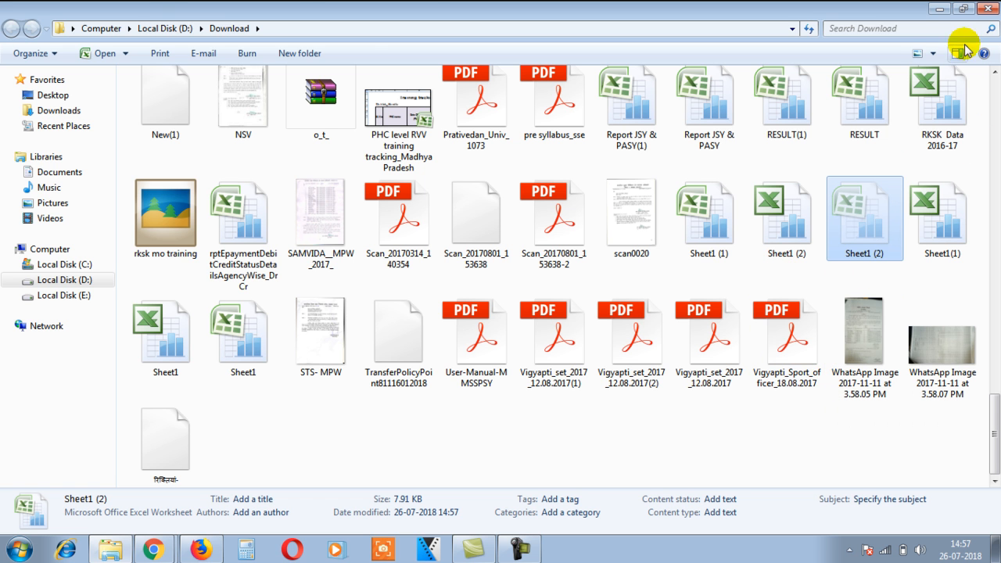
{"action": "left_click", "coordinate": [940, 8]}
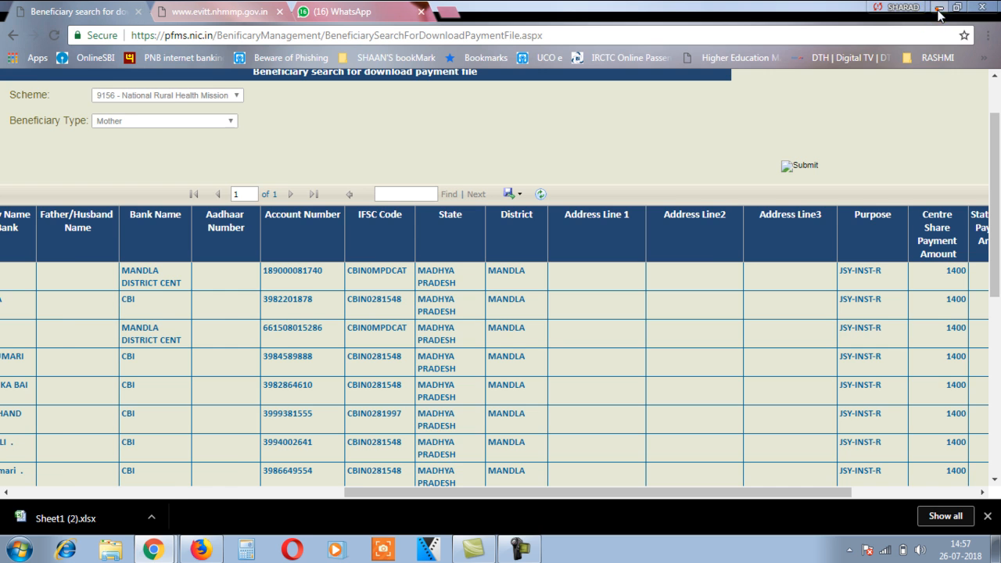
{"action": "left_click", "coordinate": [940, 8]}
{"action": "key", "text": "ctrl+v"}
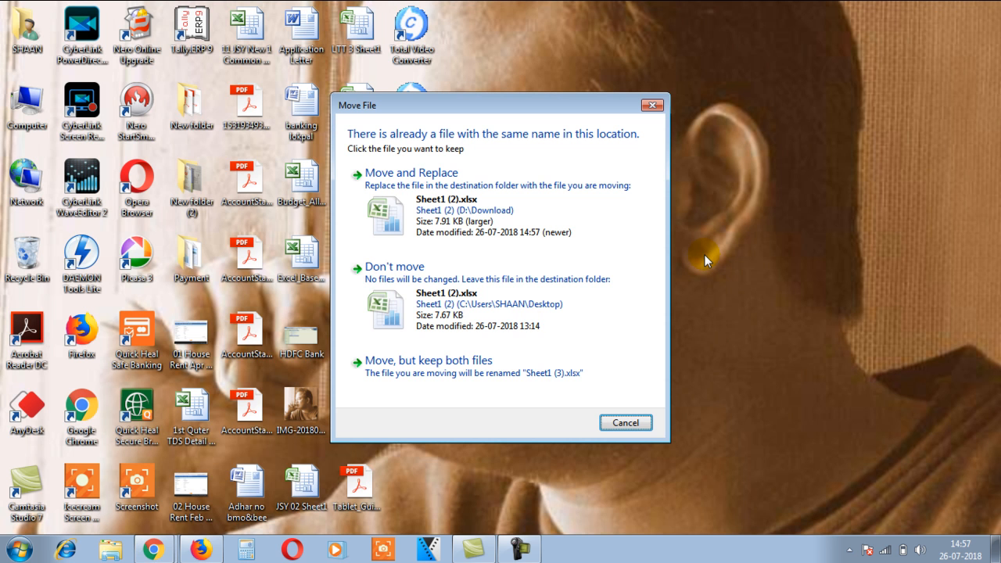
{"action": "left_click", "coordinate": [468, 373]}
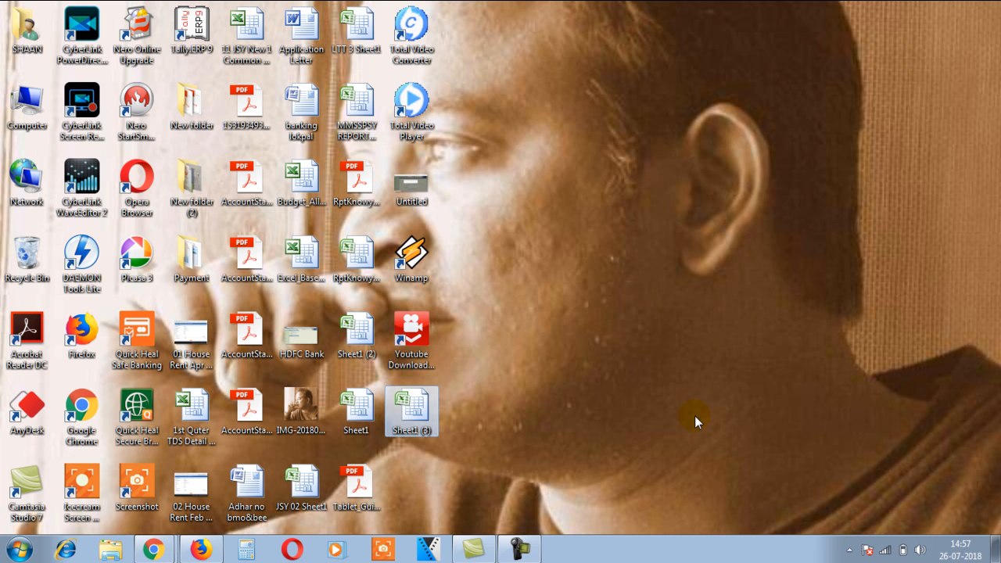
Step: Rename the spreadsheet to JSY 04 Sheet1 and refresh the desktop icons
{"action": "key", "text": "F2"}
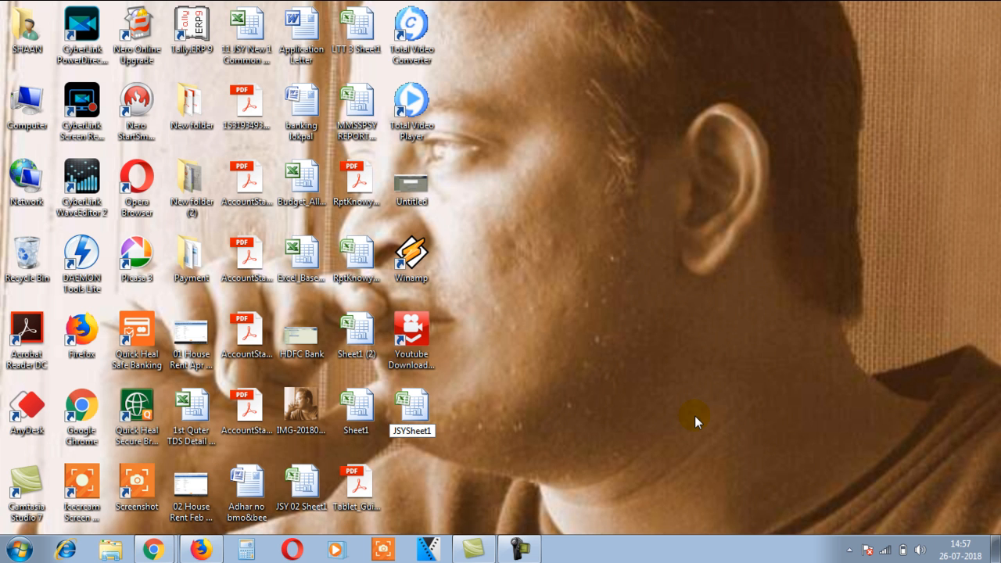
{"action": "key", "text": "Return"}
{"action": "right_click", "coordinate": [556, 189]}
{"action": "left_click", "coordinate": [586, 230]}
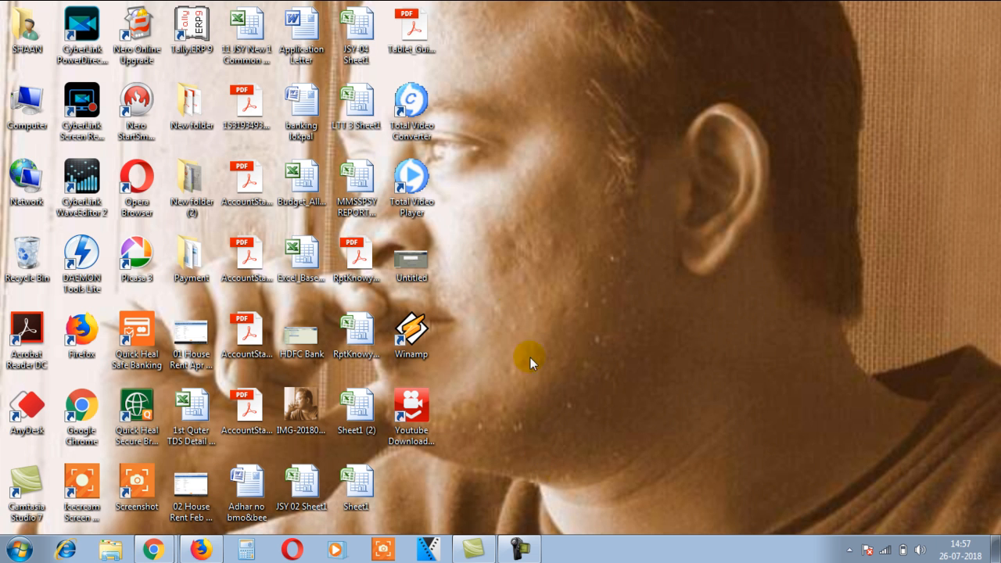
{"action": "left_click", "coordinate": [302, 182]}
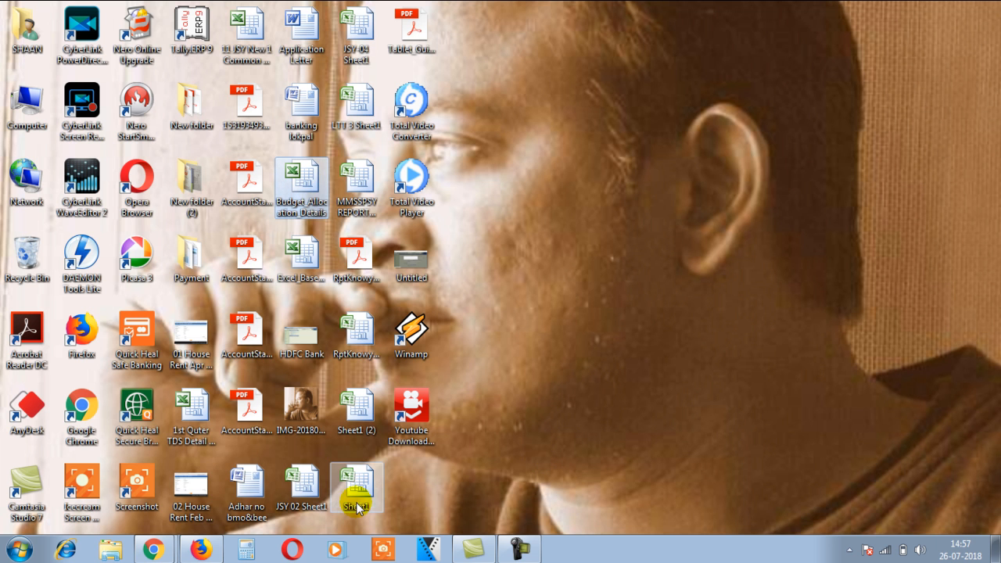
{"action": "left_click", "coordinate": [302, 485]}
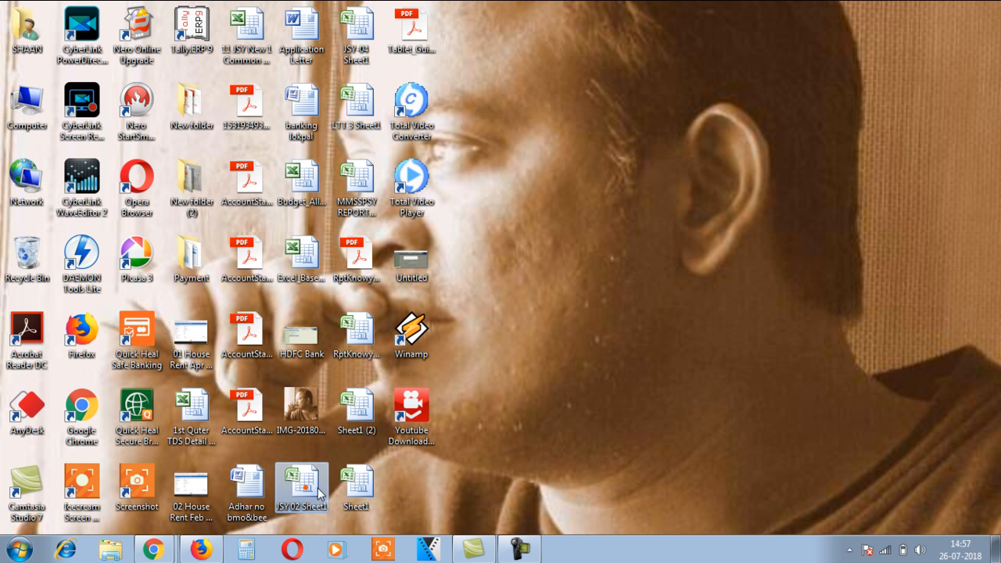
Step: Open the JSY-04 Sheet1 workbook and rename its worksheet to Sheet1
{"action": "double_click", "coordinate": [358, 32]}
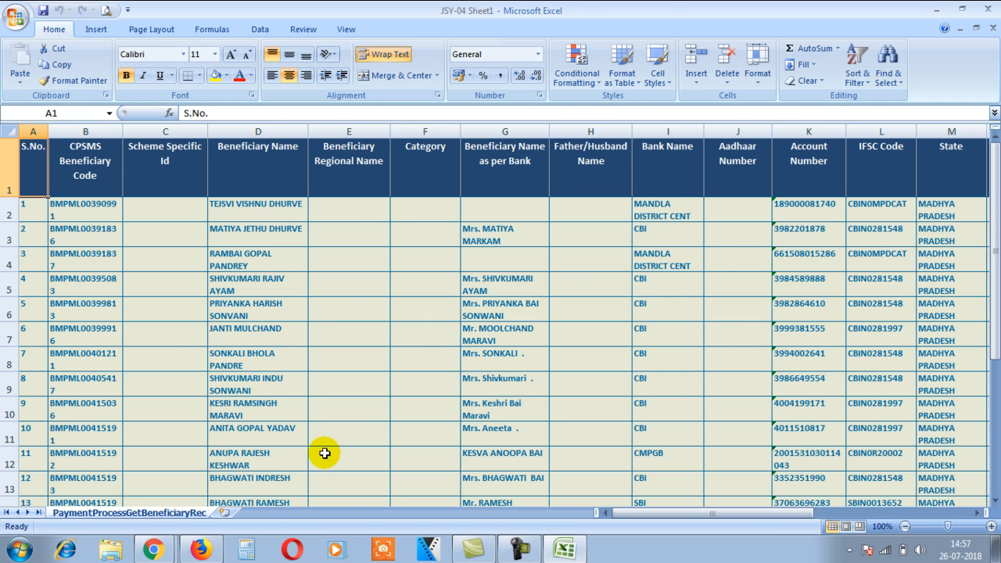
{"action": "double_click", "coordinate": [162, 514]}
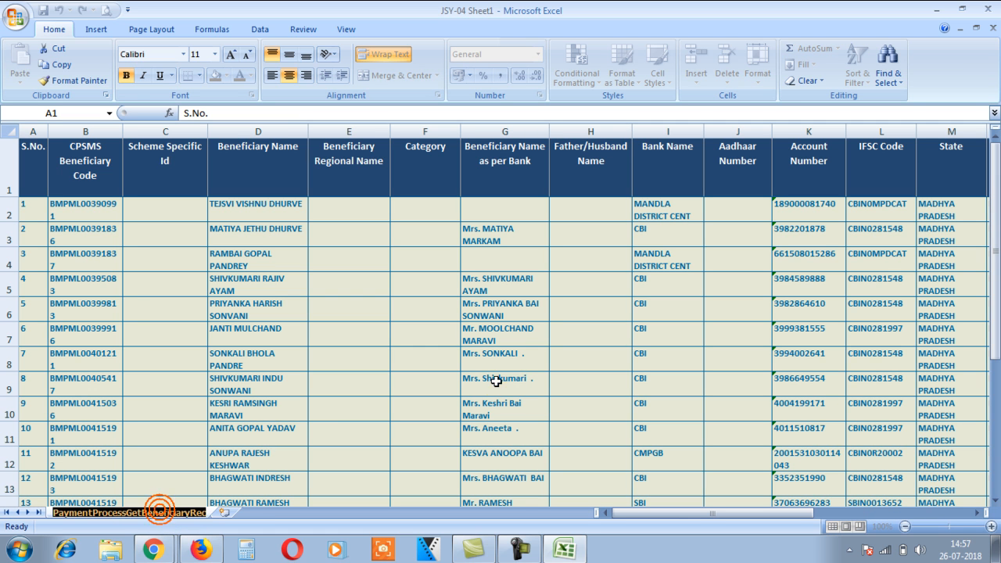
{"action": "type", "text": "Sheet1"}
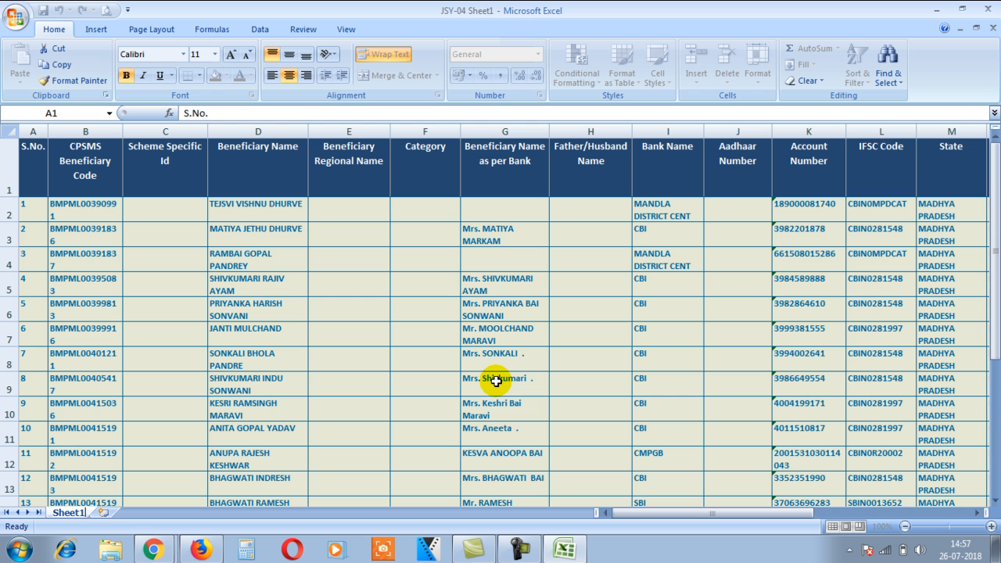
{"action": "left_click", "coordinate": [303, 384]}
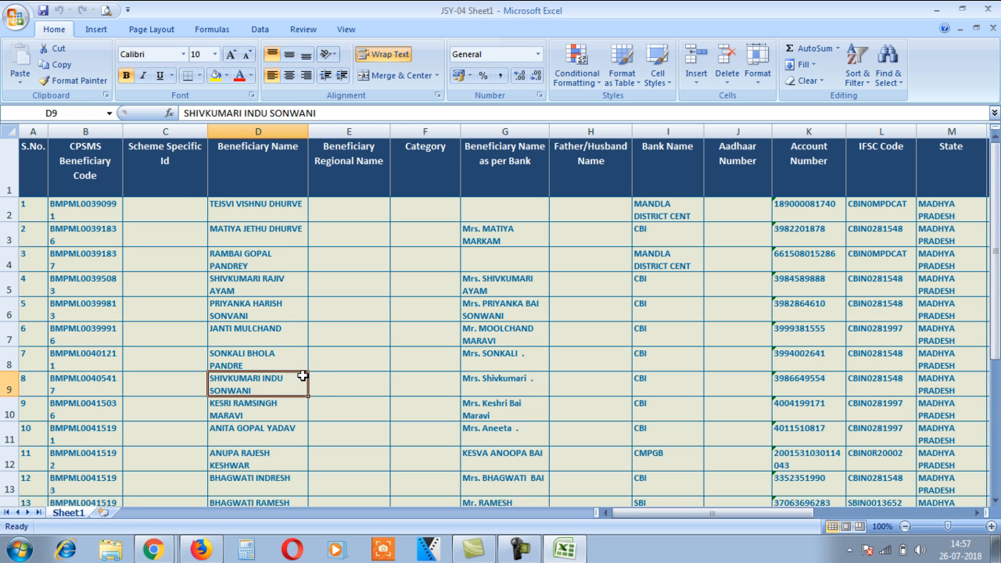
{"action": "scroll", "coordinate": [312, 362], "scroll_direction": "down", "scroll_amount": 4}
{"action": "scroll", "coordinate": [312, 362], "scroll_direction": "down", "scroll_amount": 2}
{"action": "scroll", "coordinate": [313, 365], "scroll_direction": "up", "scroll_amount": 1}
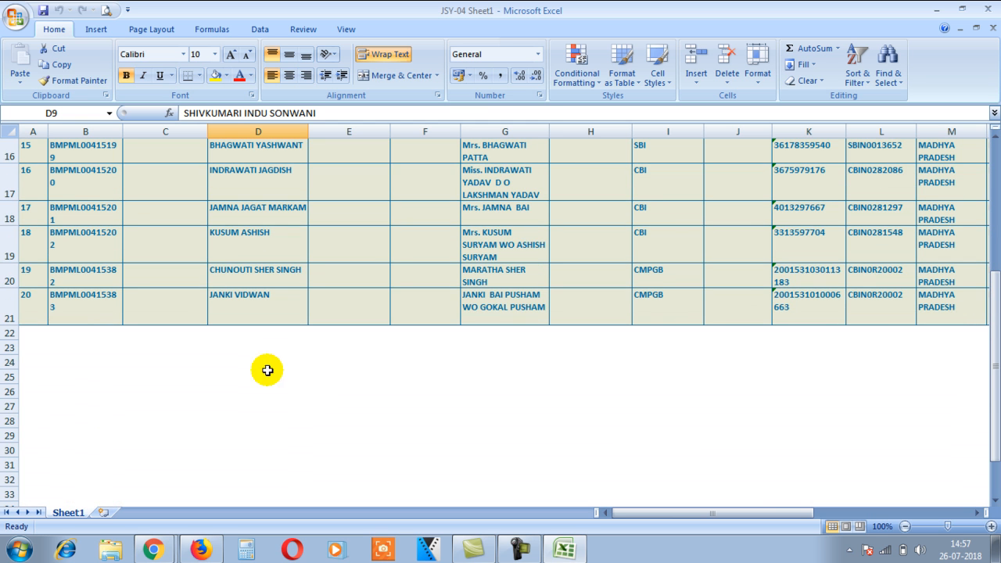
{"action": "left_click", "coordinate": [42, 309]}
{"action": "scroll", "coordinate": [175, 341], "scroll_direction": "up", "scroll_amount": 1}
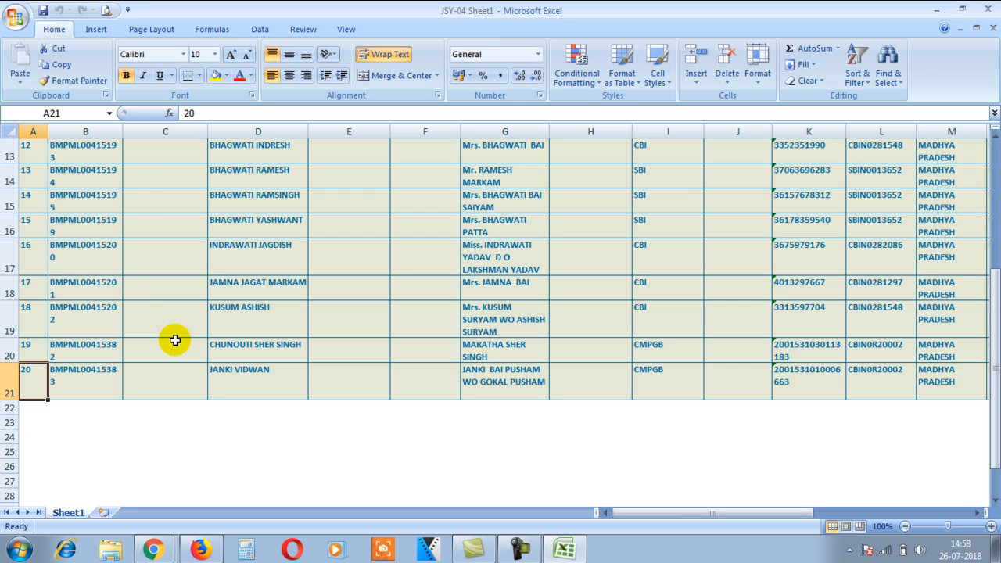
{"action": "left_click", "coordinate": [238, 262]}
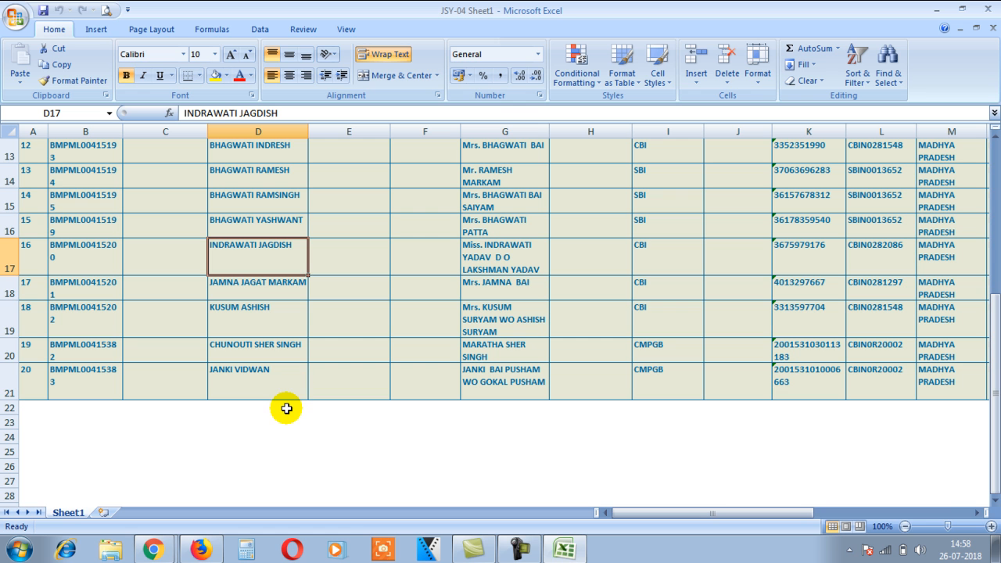
{"action": "scroll", "coordinate": [286, 408], "scroll_direction": "up", "scroll_amount": 4}
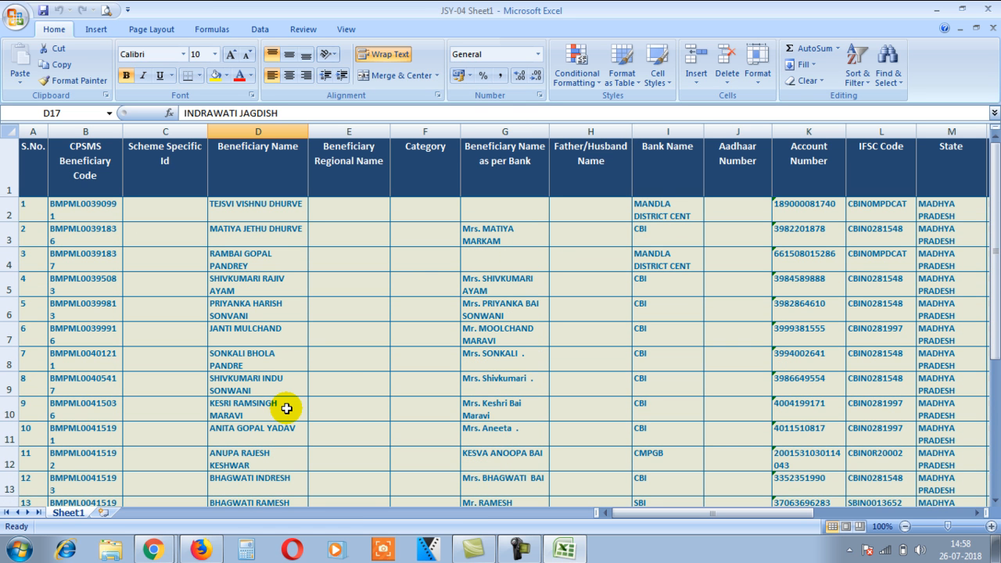
{"action": "left_click_drag", "start_coordinate": [6, 210], "coordinate": [6, 318]}
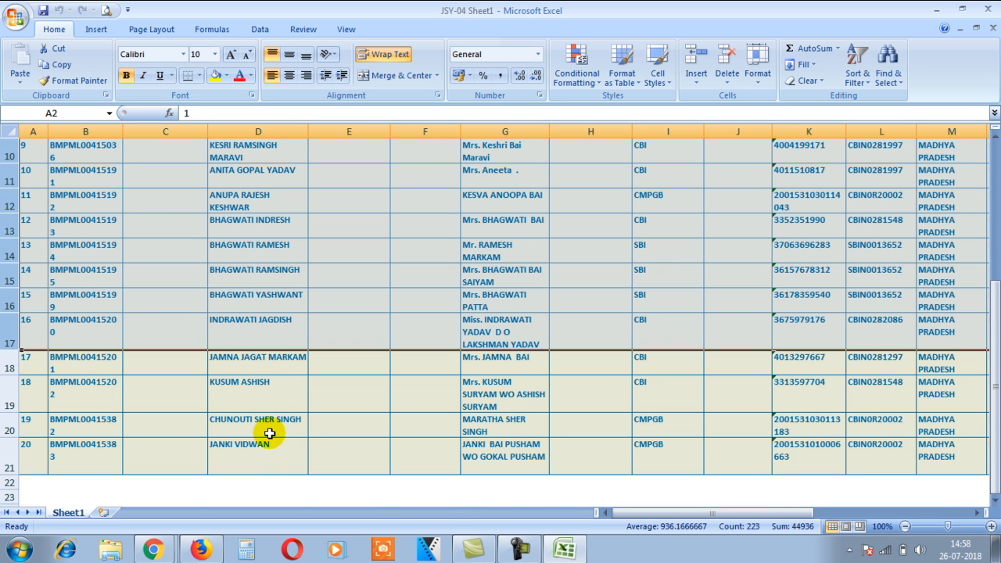
{"action": "scroll", "coordinate": [258, 434], "scroll_direction": "up", "scroll_amount": 1}
{"action": "right_click", "coordinate": [6, 232]}
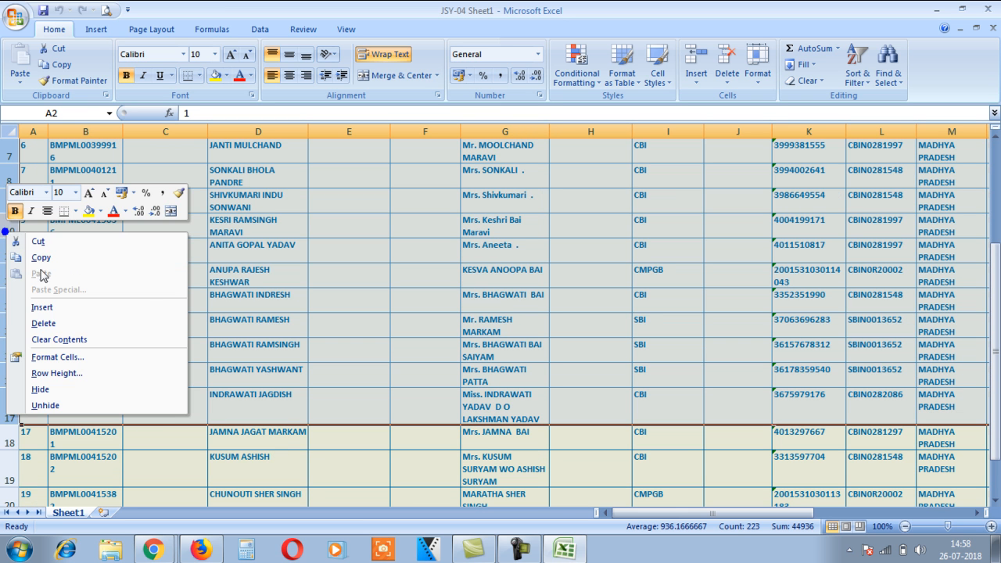
{"action": "left_click", "coordinate": [43, 323]}
Step: Renumber the S.No. column 1 to 4 for the remaining beneficiaries
{"action": "left_click", "coordinate": [35, 211]}
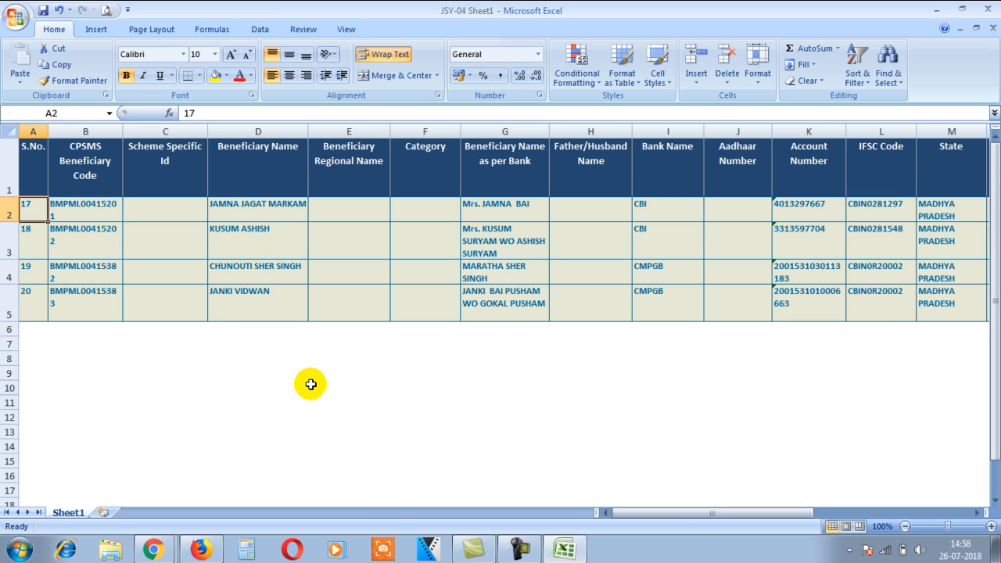
{"action": "type", "text": "1"}
{"action": "key", "text": "Return"}
{"action": "type", "text": "2"}
{"action": "key", "text": "Return"}
{"action": "key", "text": "Return"}
{"action": "type", "text": "34"}
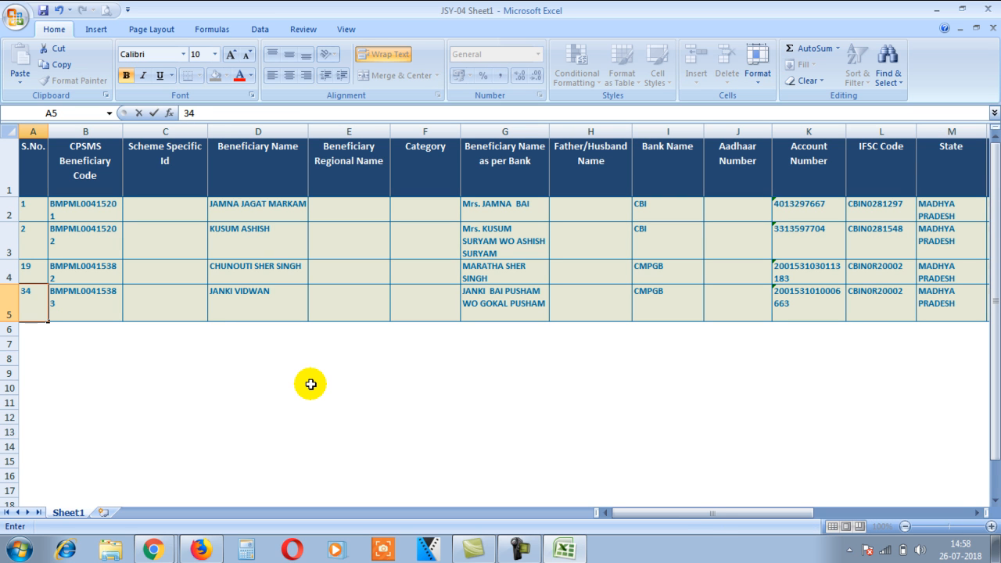
{"action": "key", "text": "Up"}
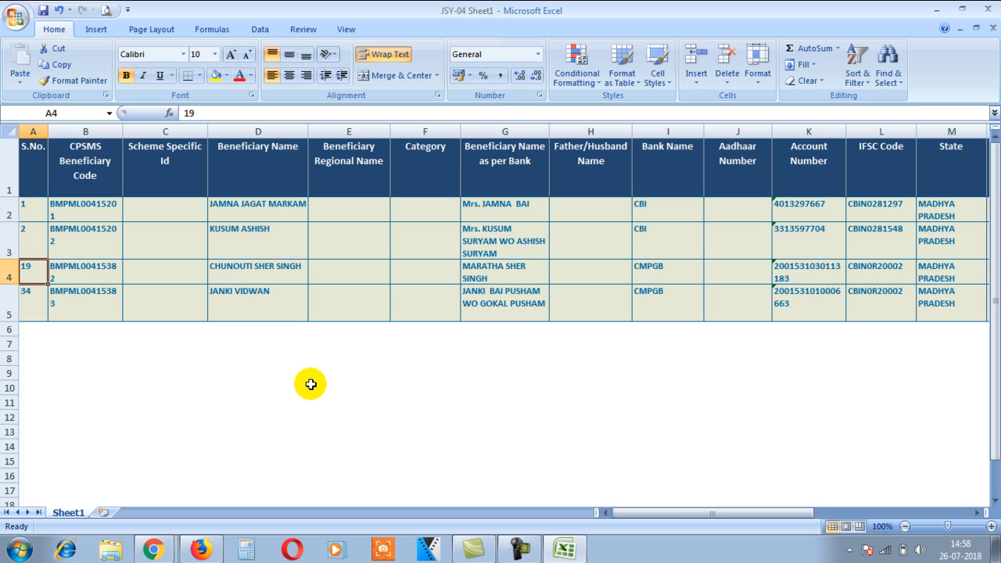
{"action": "type", "text": "3"}
{"action": "key", "text": "Return"}
{"action": "type", "text": "4"}
{"action": "key", "text": "Return"}
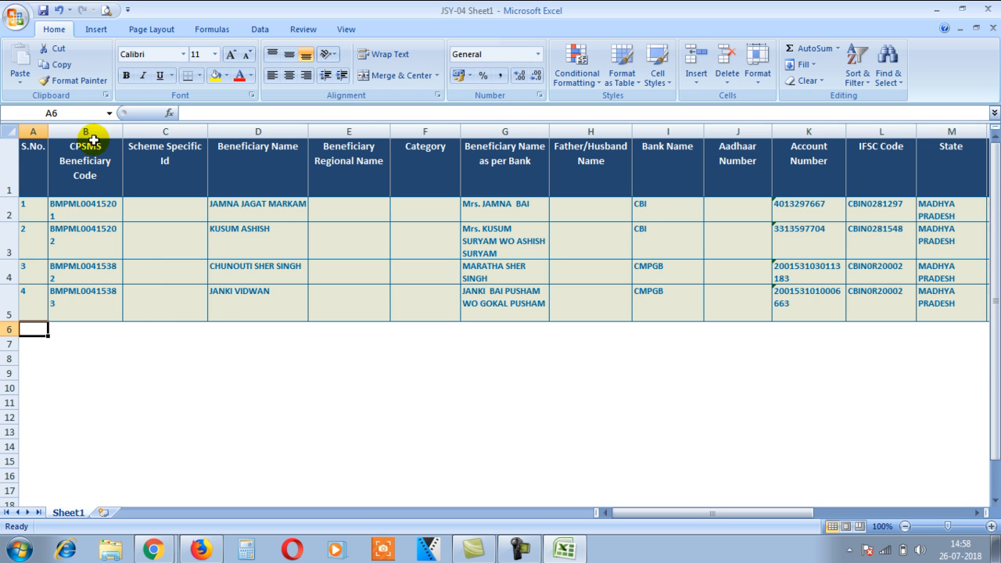
Step: Widen columns so beneficiary codes, account numbers and MADHYA PRADESH display fully
{"action": "double_click", "coordinate": [123, 129]}
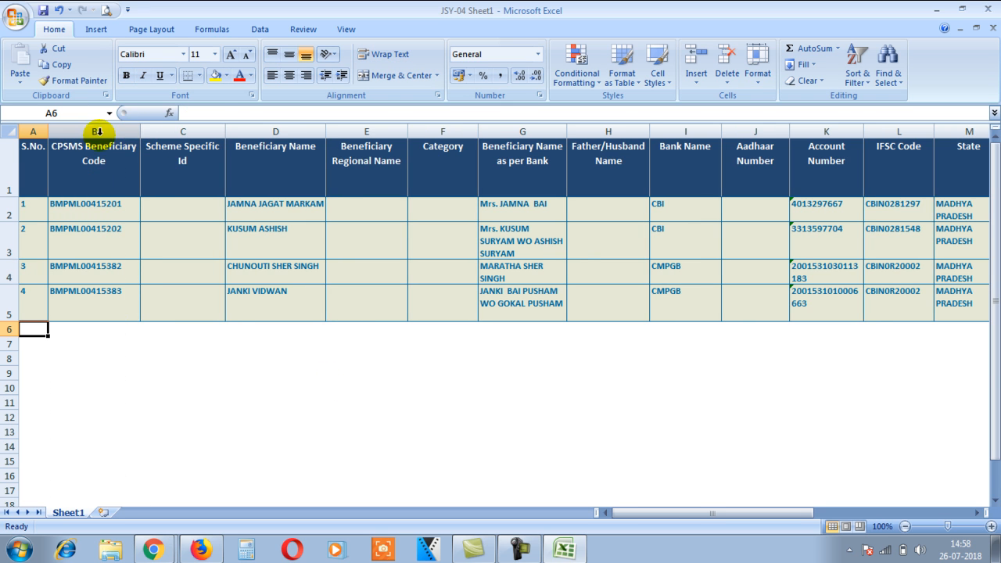
{"action": "left_click", "coordinate": [10, 131]}
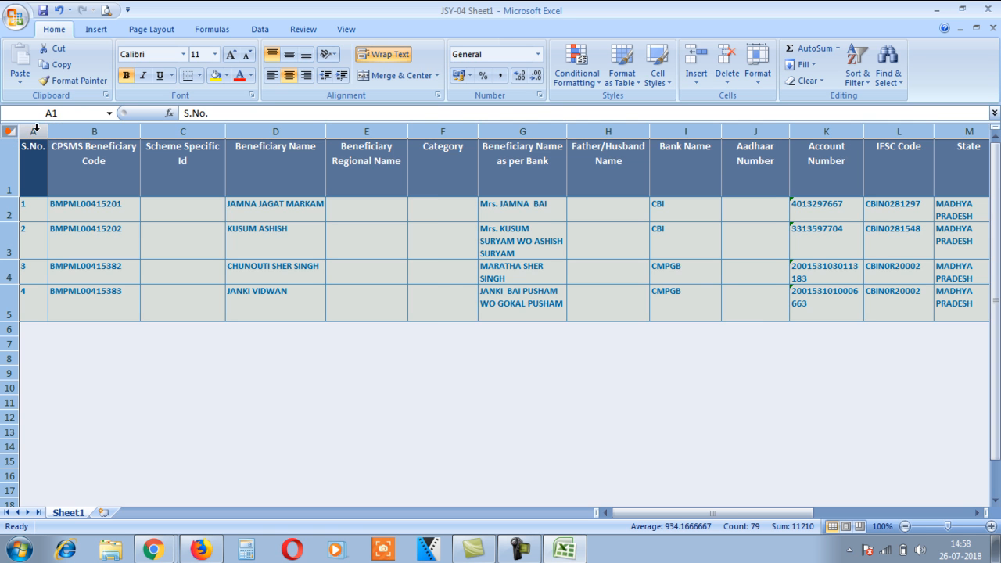
{"action": "double_click", "coordinate": [49, 130]}
{"action": "double_click", "coordinate": [12, 222]}
{"action": "left_click_drag", "start_coordinate": [523, 131], "coordinate": [647, 132]}
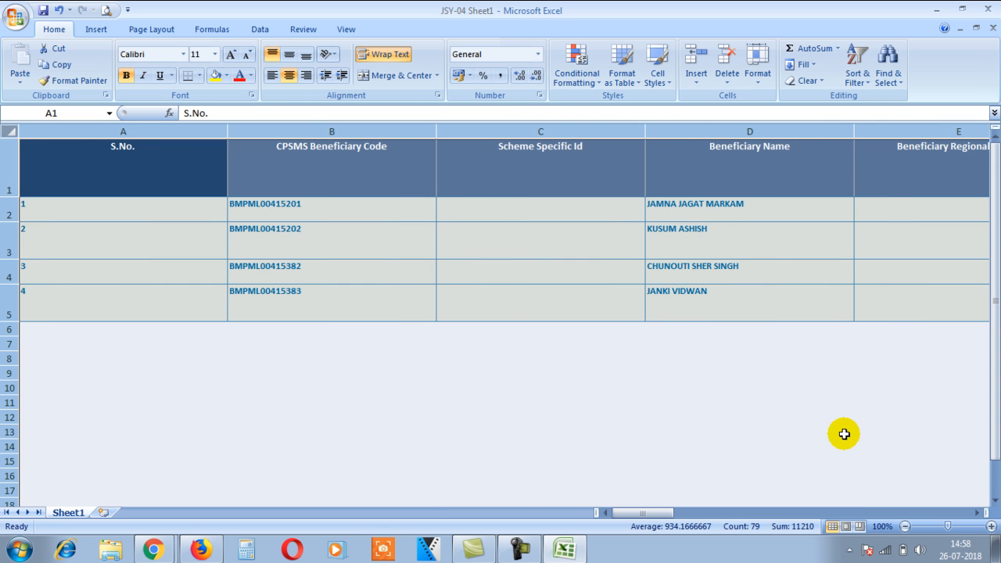
{"action": "key", "text": "ctrl+z"}
{"action": "left_click", "coordinate": [692, 382]}
{"action": "left_click_drag", "start_coordinate": [524, 131], "coordinate": [597, 133]}
{"action": "left_click", "coordinate": [976, 512]}
{"action": "left_click", "coordinate": [976, 512]}
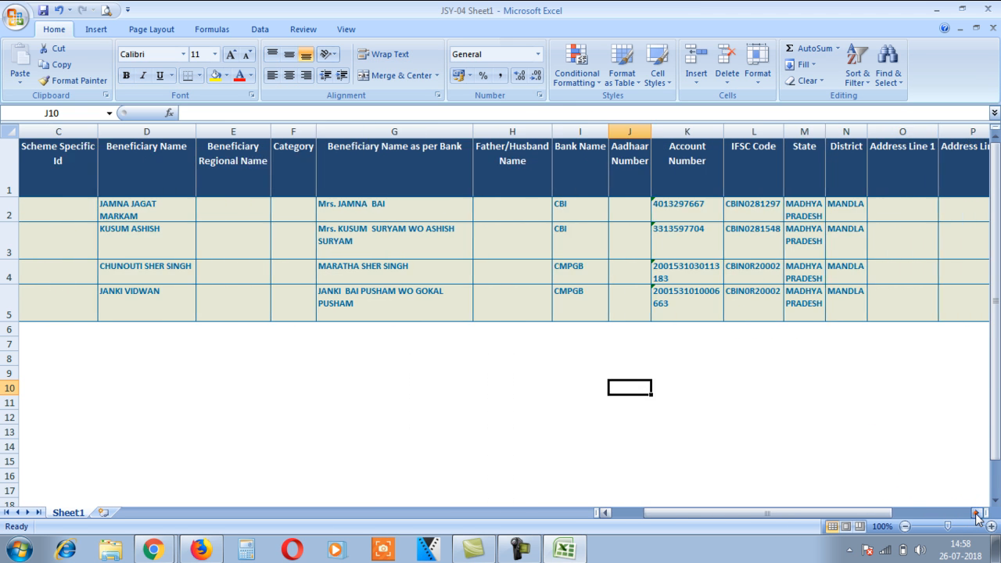
{"action": "left_click", "coordinate": [977, 513]}
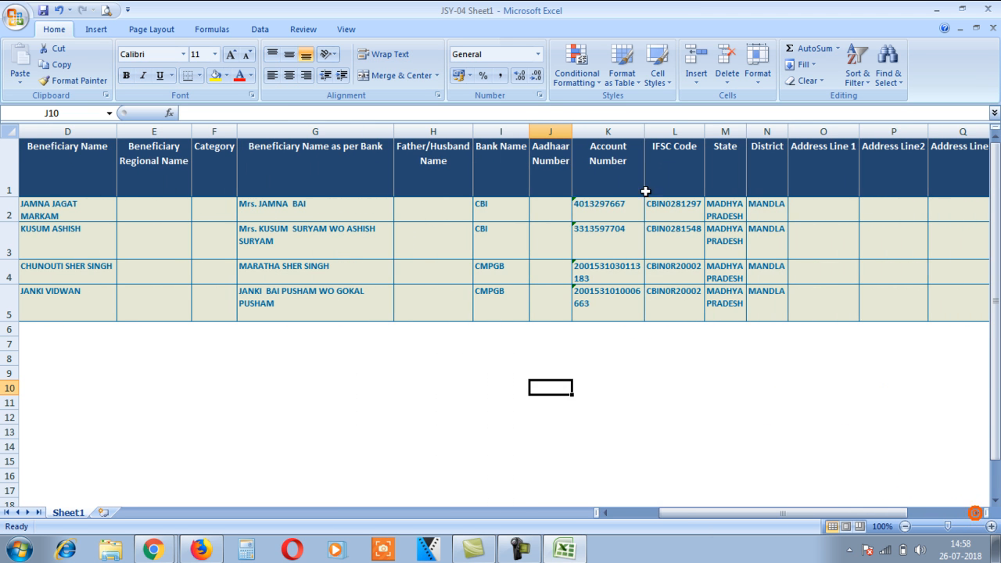
{"action": "double_click", "coordinate": [645, 131]}
{"action": "left_click_drag", "start_coordinate": [834, 130], "coordinate": [935, 131]}
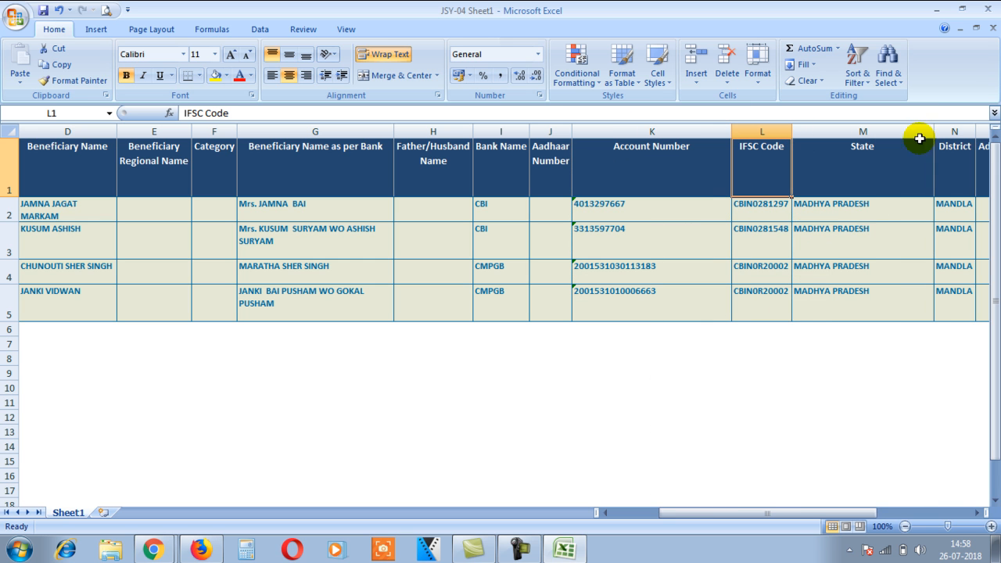
Step: Autofit row heights and column widths sheet-wide and widen Beneficiary Name as per Bank
{"action": "left_click", "coordinate": [10, 131]}
{"action": "double_click", "coordinate": [9, 221]}
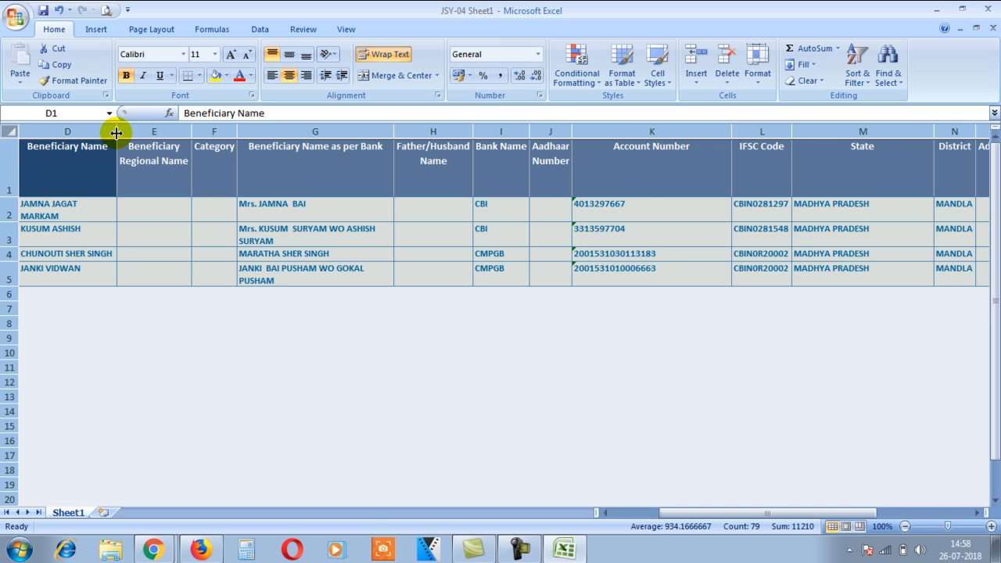
{"action": "double_click", "coordinate": [117, 130]}
{"action": "left_click", "coordinate": [491, 385]}
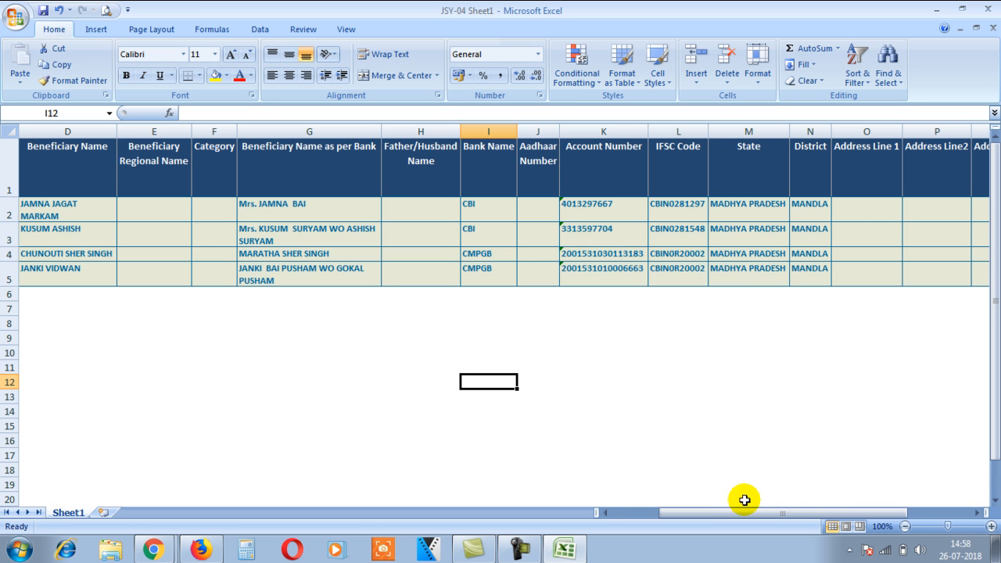
{"action": "left_click_drag", "start_coordinate": [741, 512], "coordinate": [682, 518]}
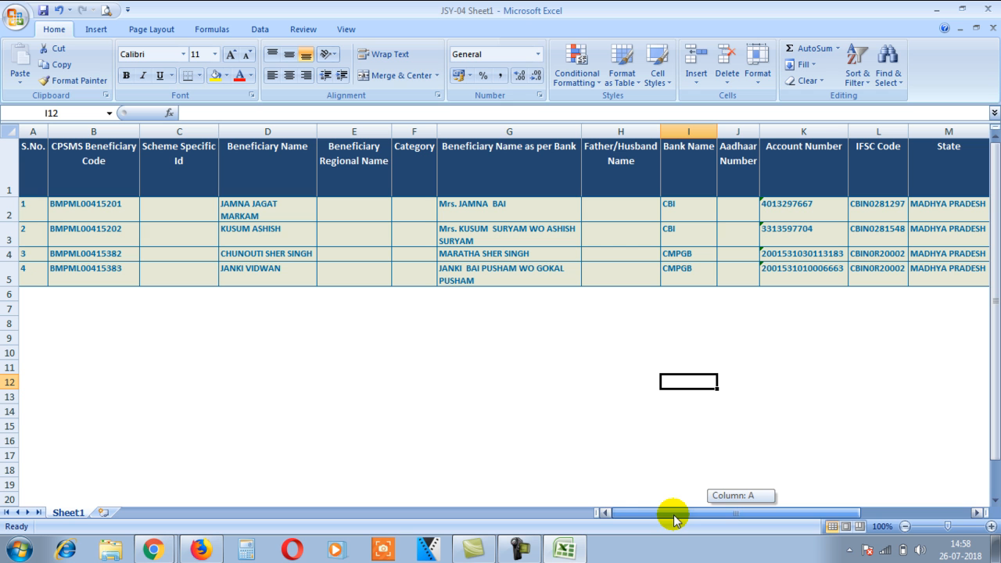
{"action": "left_click_drag", "start_coordinate": [582, 132], "coordinate": [633, 138]}
{"action": "left_click", "coordinate": [9, 131]}
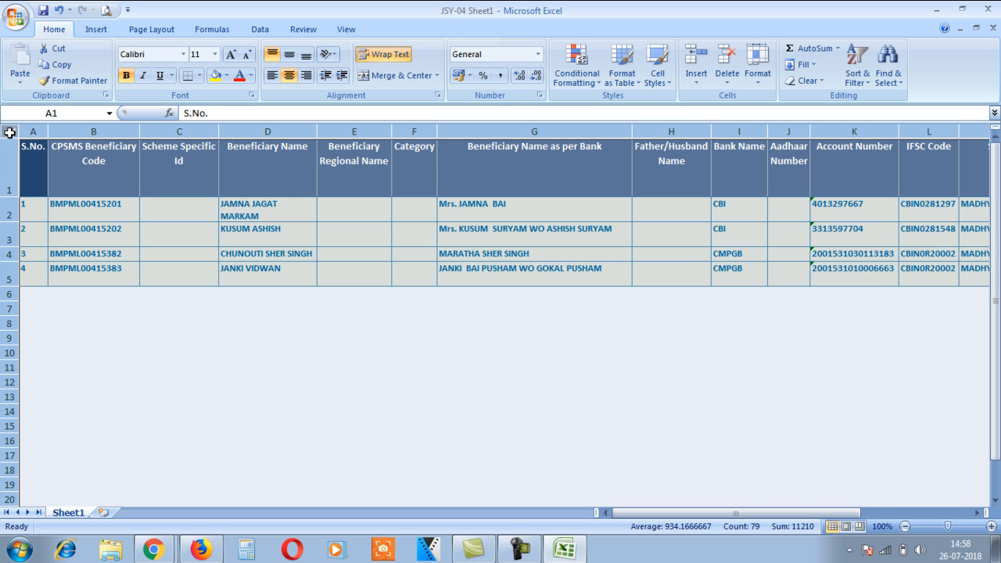
{"action": "double_click", "coordinate": [7, 218]}
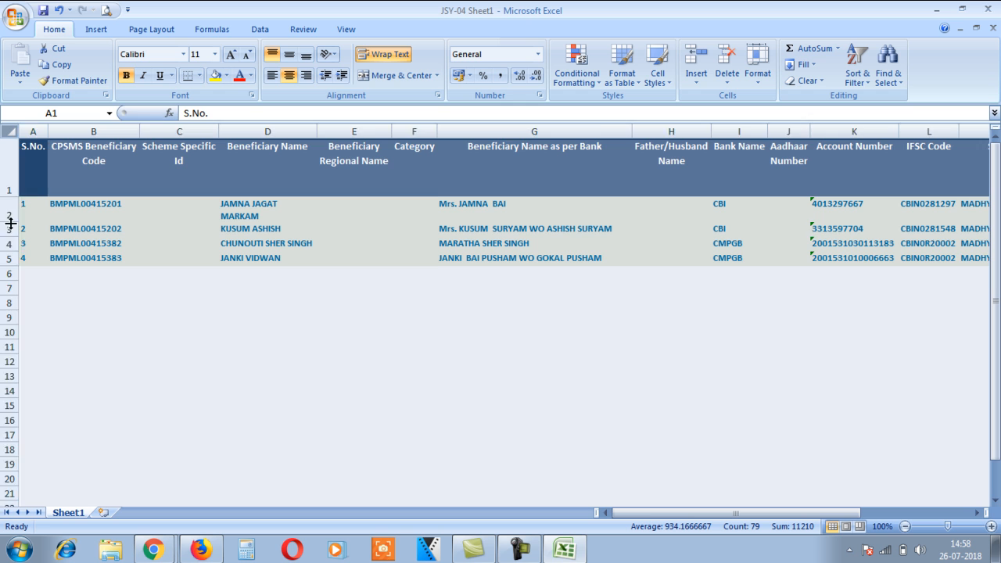
{"action": "double_click", "coordinate": [45, 133]}
{"action": "left_click", "coordinate": [311, 403]}
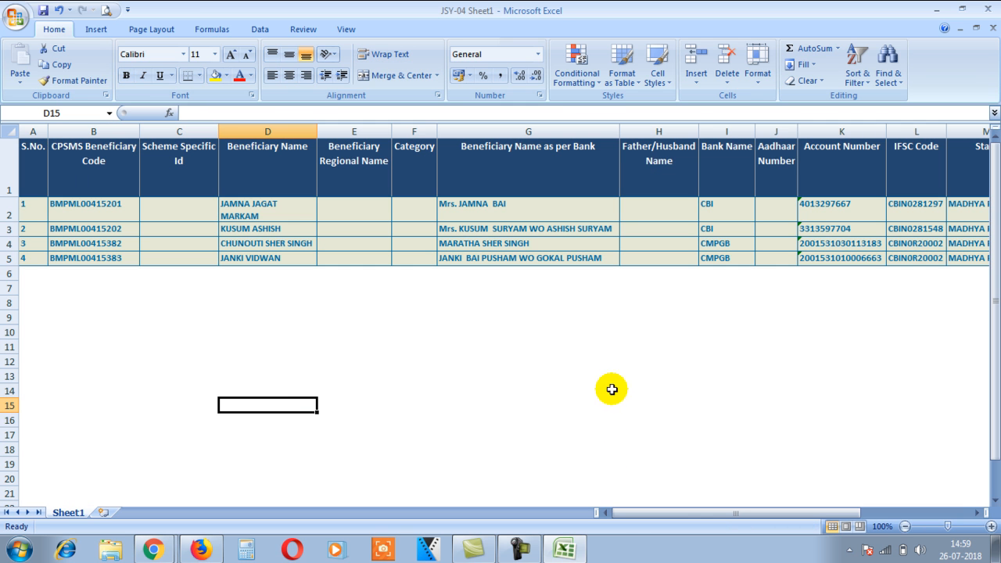
Step: Fit the Beneficiary Name column and all row heights to their contents
{"action": "left_click_drag", "start_coordinate": [321, 130], "coordinate": [372, 133]}
{"action": "double_click", "coordinate": [372, 132]}
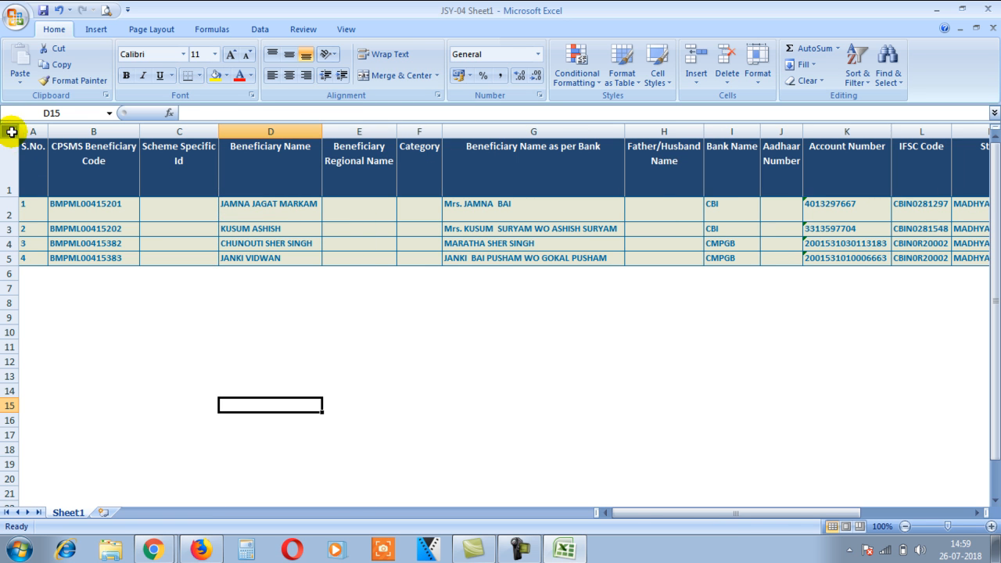
{"action": "left_click", "coordinate": [8, 132]}
{"action": "double_click", "coordinate": [14, 195]}
{"action": "left_click", "coordinate": [171, 316]}
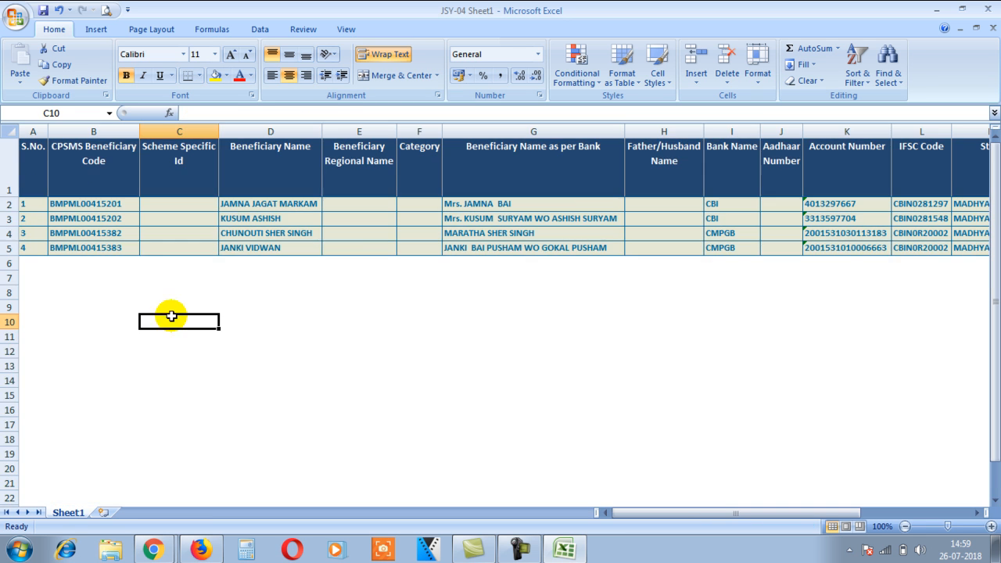
Step: Check the four beneficiary codes, then return to the PFMS Beneficiary Approval page
{"action": "left_click", "coordinate": [115, 209]}
{"action": "left_click", "coordinate": [114, 219]}
{"action": "left_click", "coordinate": [113, 233]}
{"action": "left_click", "coordinate": [114, 247]}
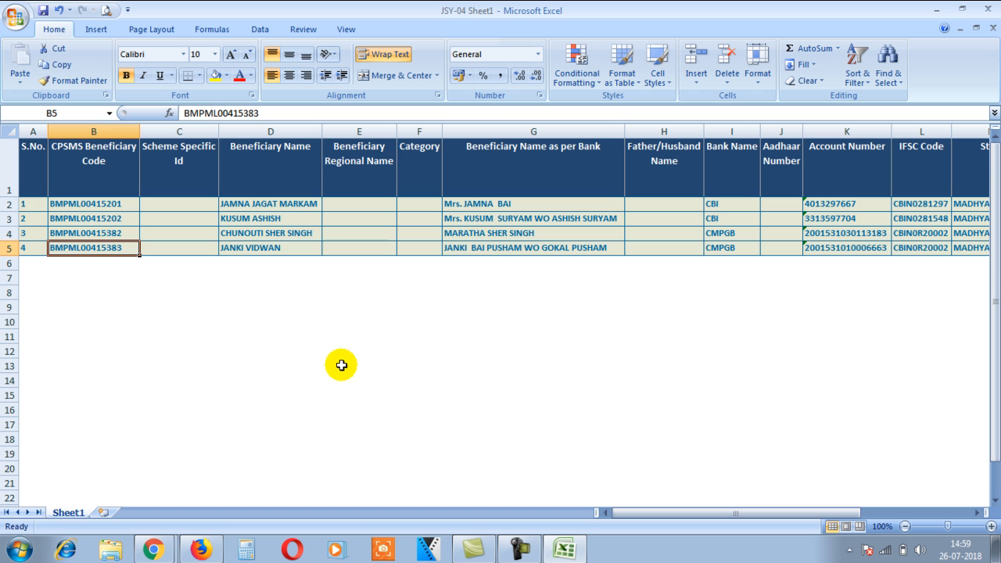
{"action": "left_click", "coordinate": [213, 547]}
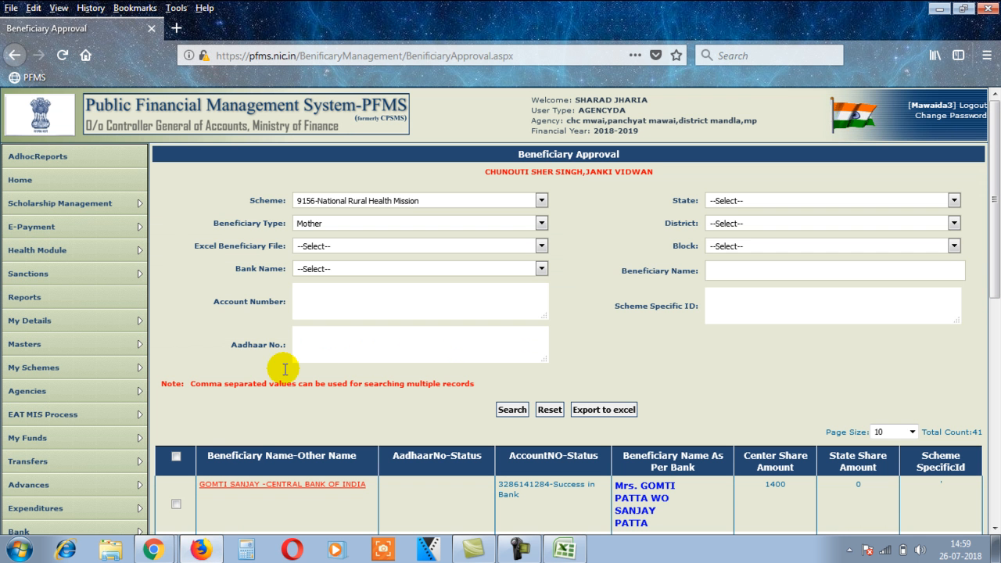
Step: Bring the e-Vittapravaha login page forward and log in with username and password
{"action": "left_click", "coordinate": [162, 548]}
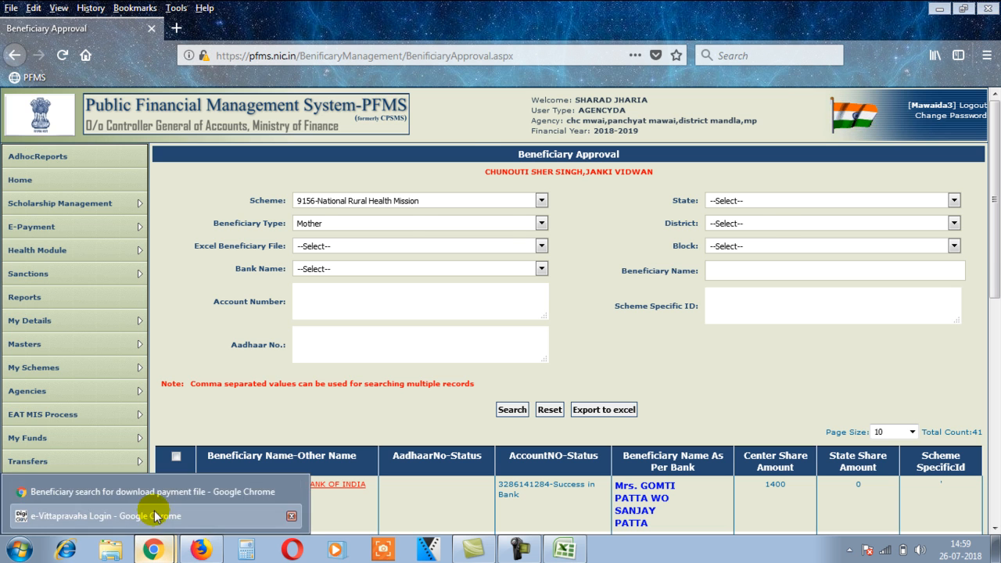
{"action": "left_click", "coordinate": [155, 517]}
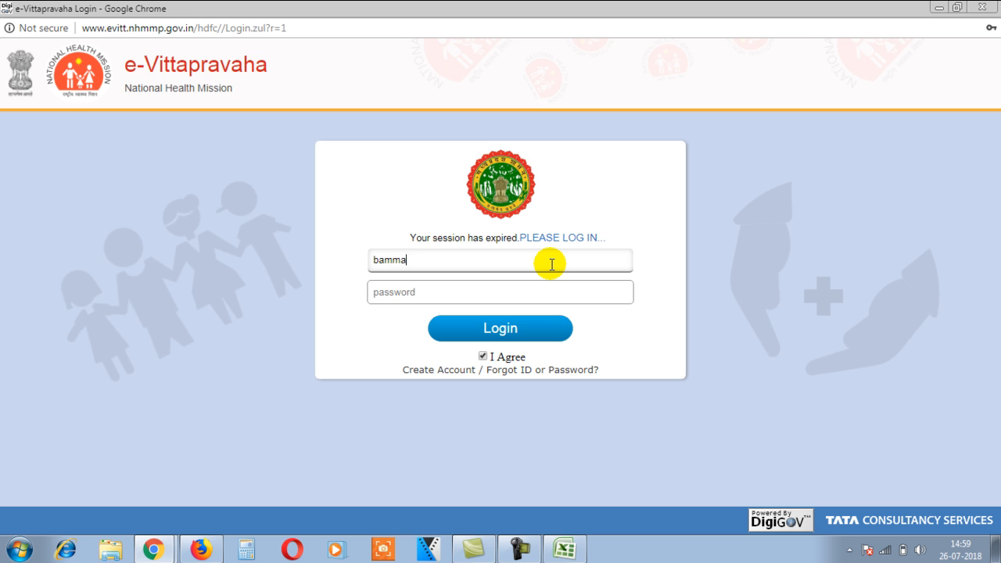
{"action": "key", "text": "Tab"}
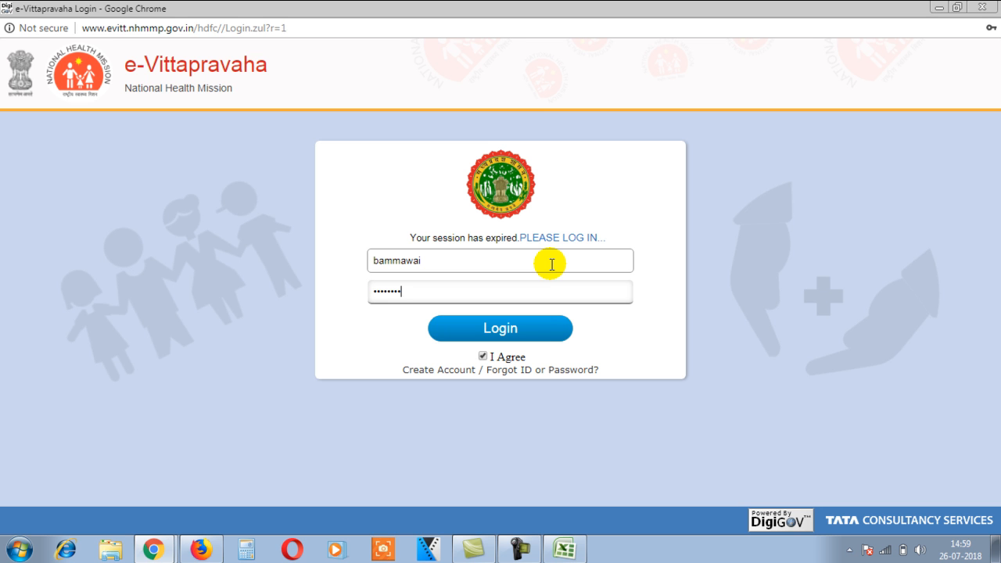
{"action": "left_click", "coordinate": [517, 336]}
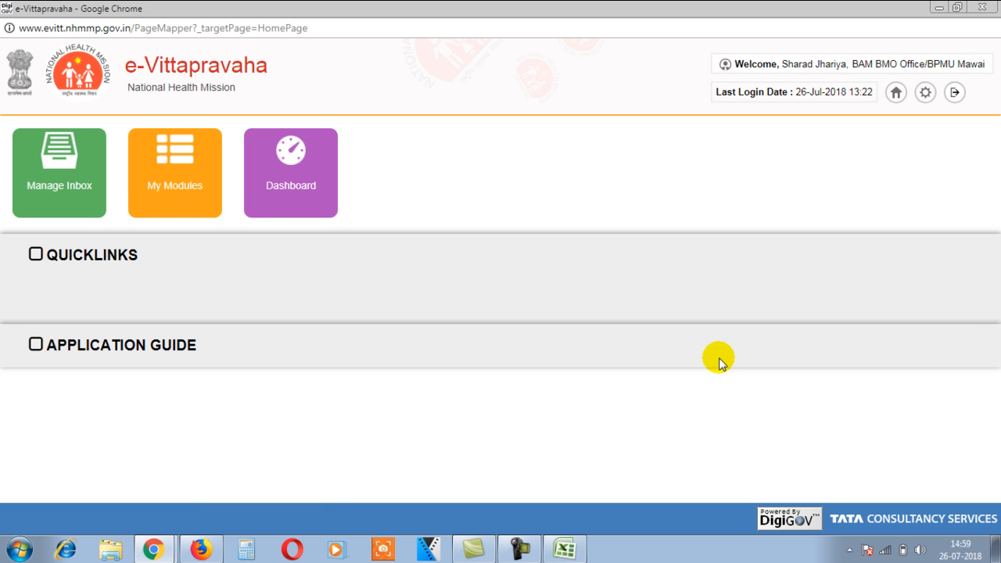
Step: Open Upload Beneficiary Data under My Modules > Beneficiary Management
{"action": "left_click", "coordinate": [180, 170]}
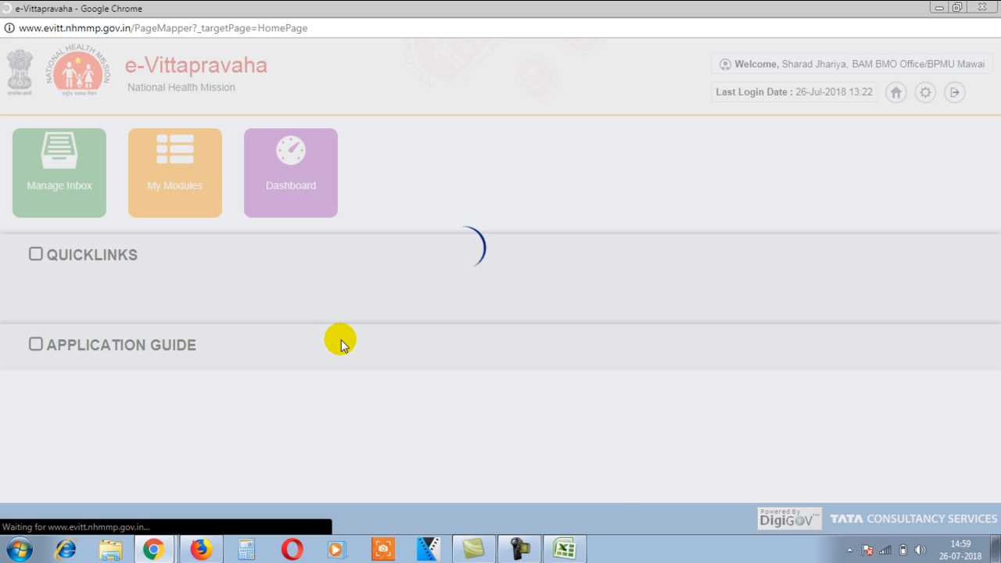
{"action": "left_click", "coordinate": [565, 549]}
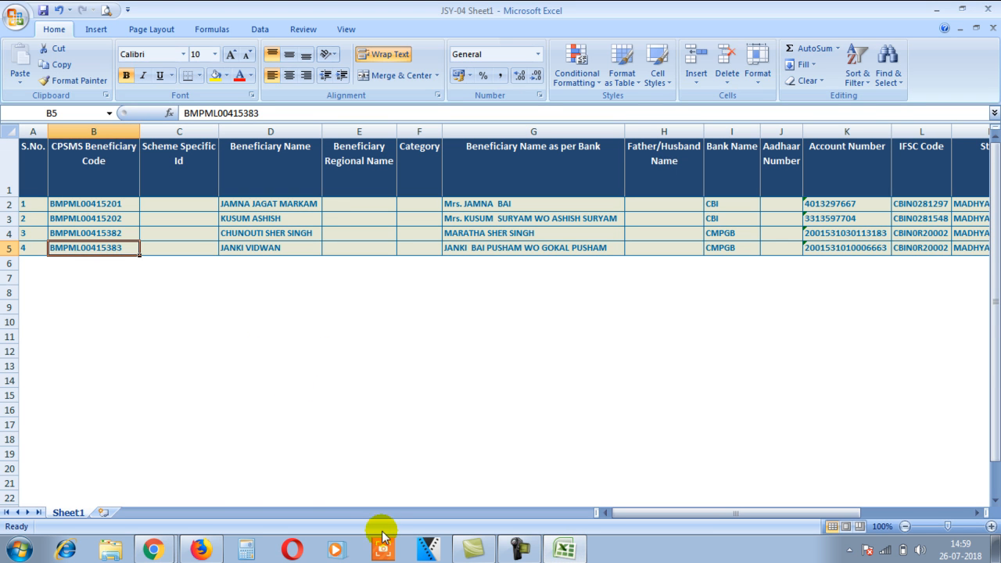
{"action": "left_click", "coordinate": [154, 550]}
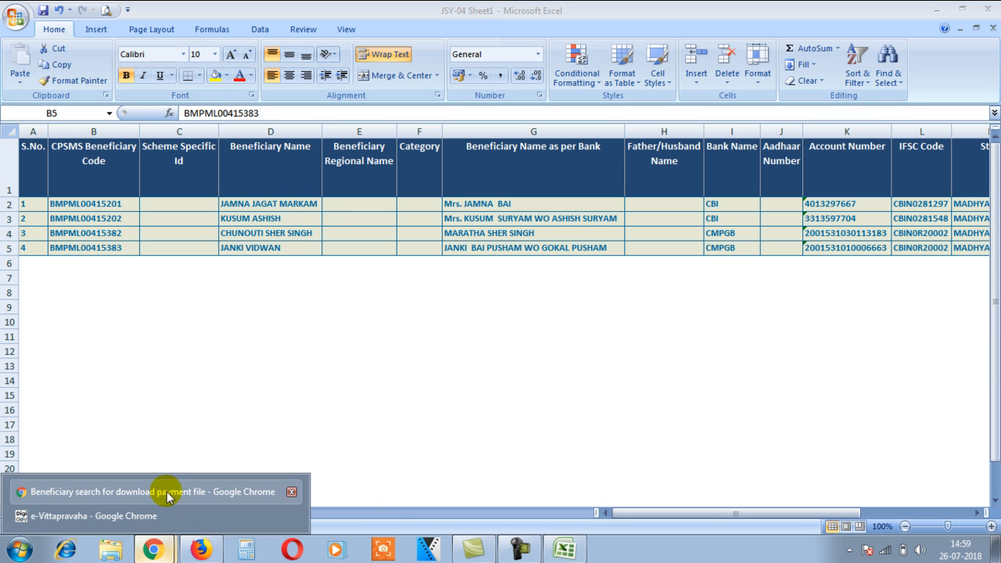
{"action": "left_click", "coordinate": [173, 520]}
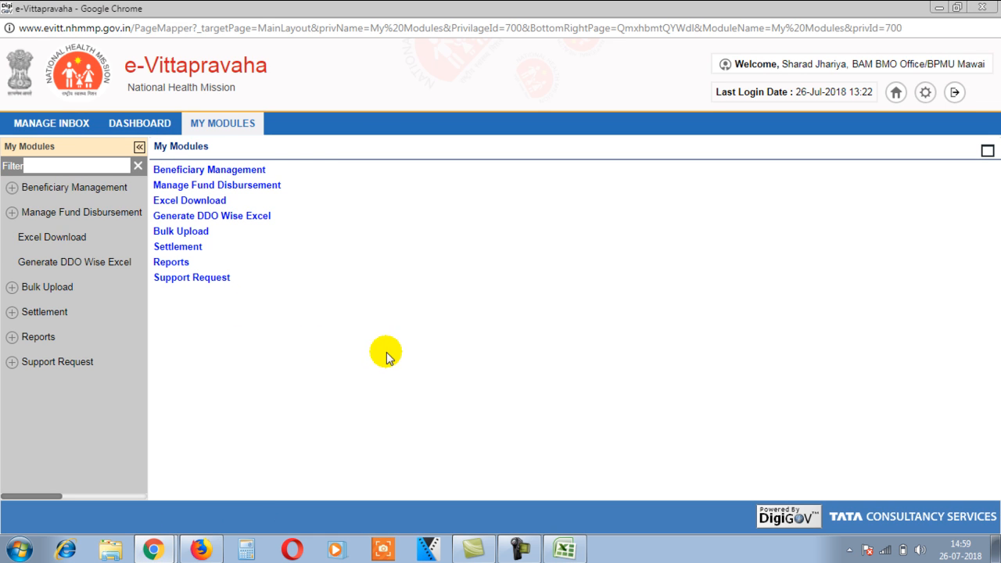
{"action": "left_click", "coordinate": [58, 191]}
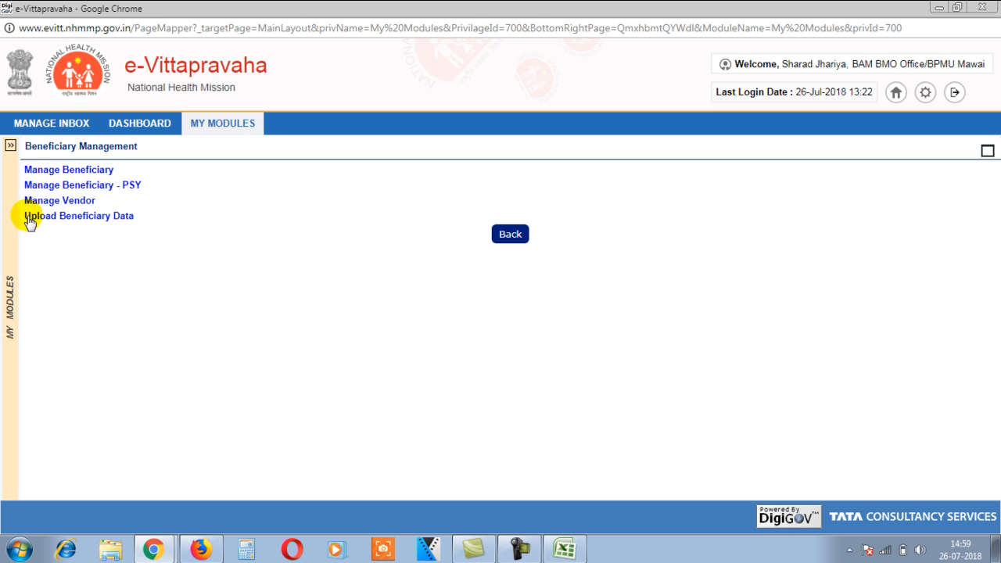
{"action": "left_click", "coordinate": [10, 145]}
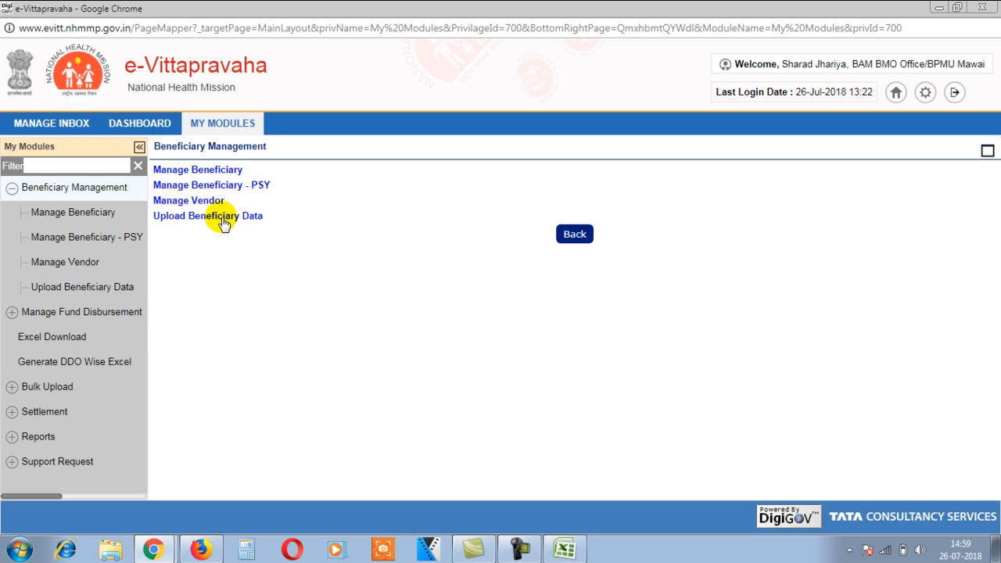
{"action": "left_click", "coordinate": [222, 222]}
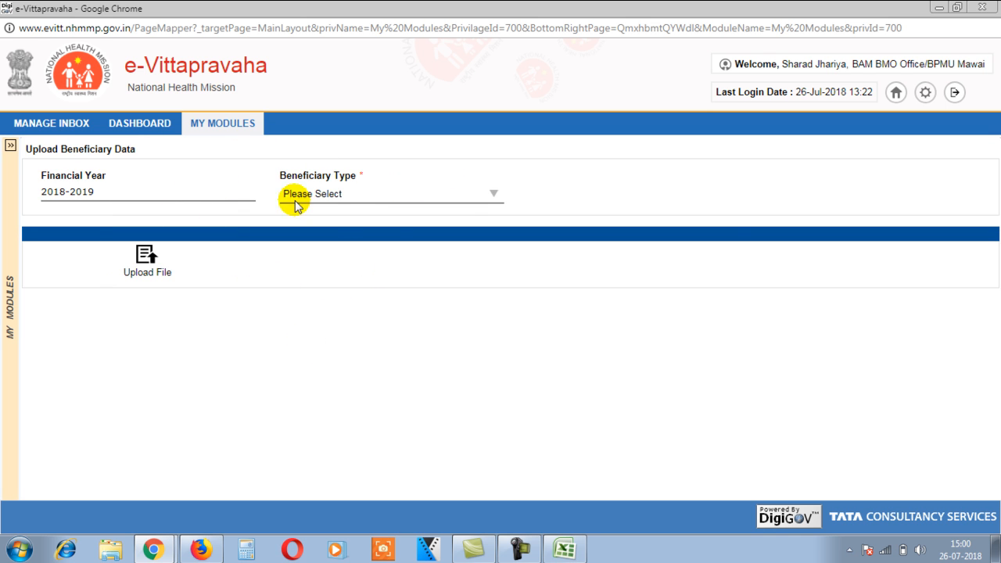
Step: Choose Mother as beneficiary type and upload JSY-04 Sheet1 from the Desktop
{"action": "left_click", "coordinate": [490, 196]}
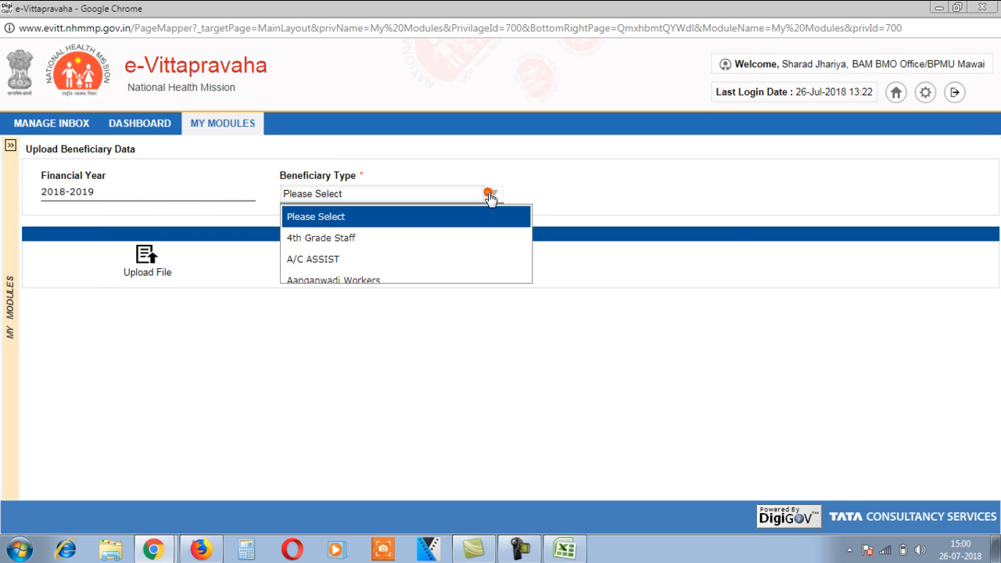
{"action": "type", "text": "me"}
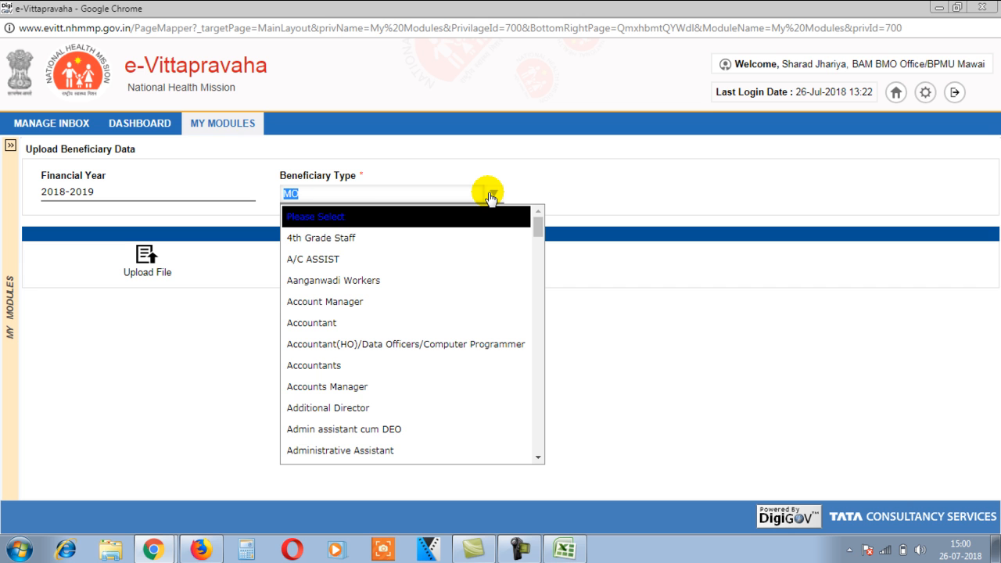
{"action": "left_click", "coordinate": [490, 196]}
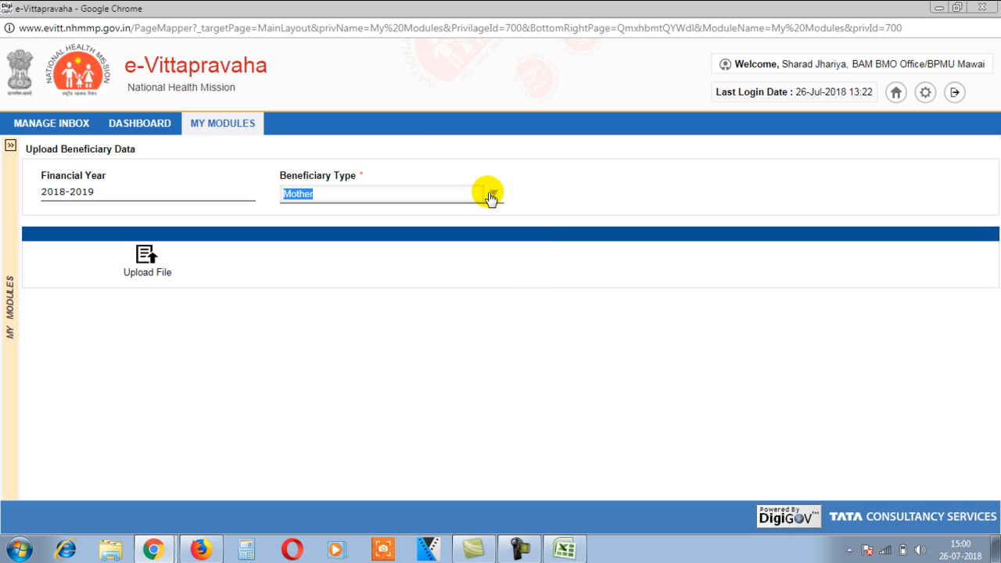
{"action": "left_click", "coordinate": [145, 257]}
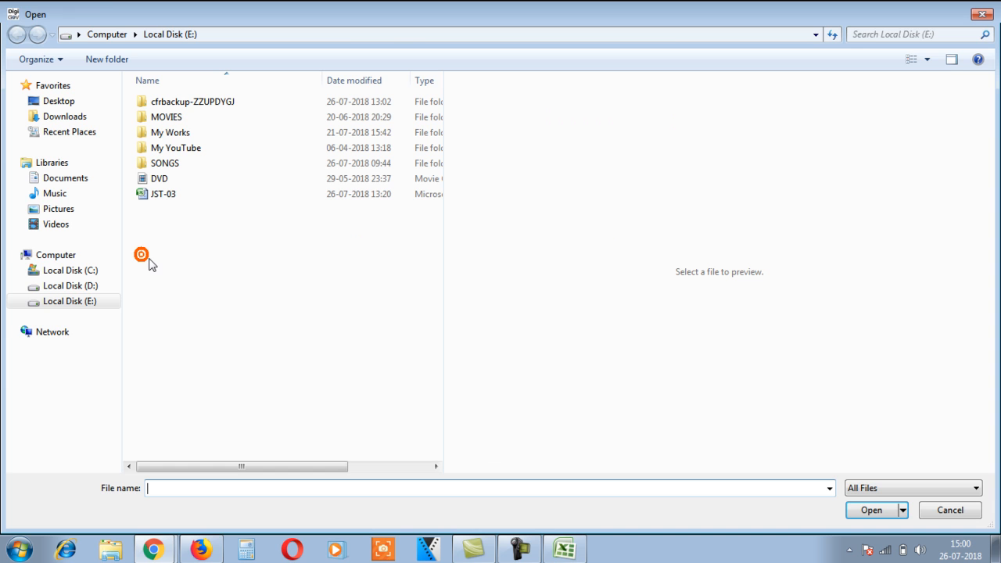
{"action": "left_click", "coordinate": [33, 102]}
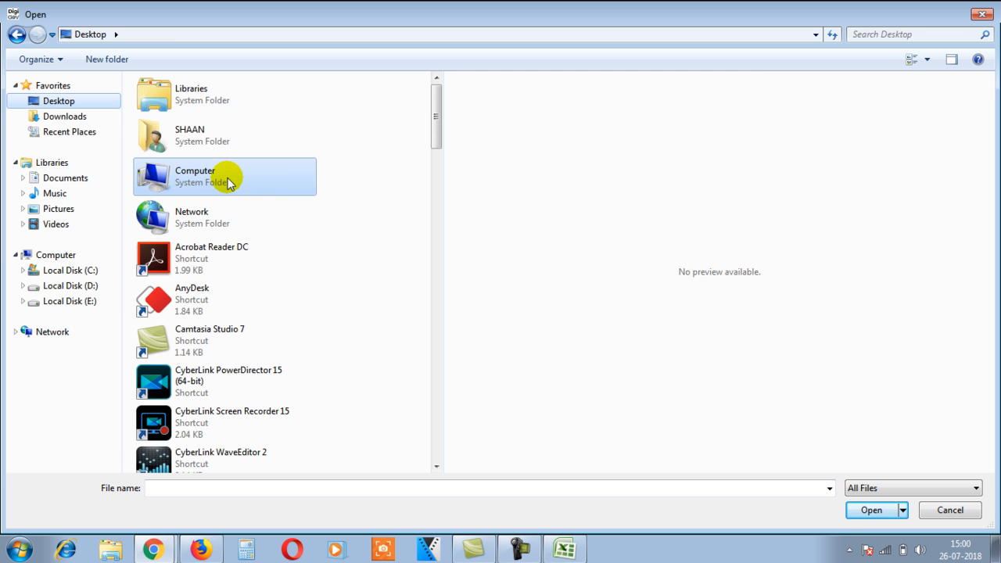
{"action": "left_click", "coordinate": [192, 224]}
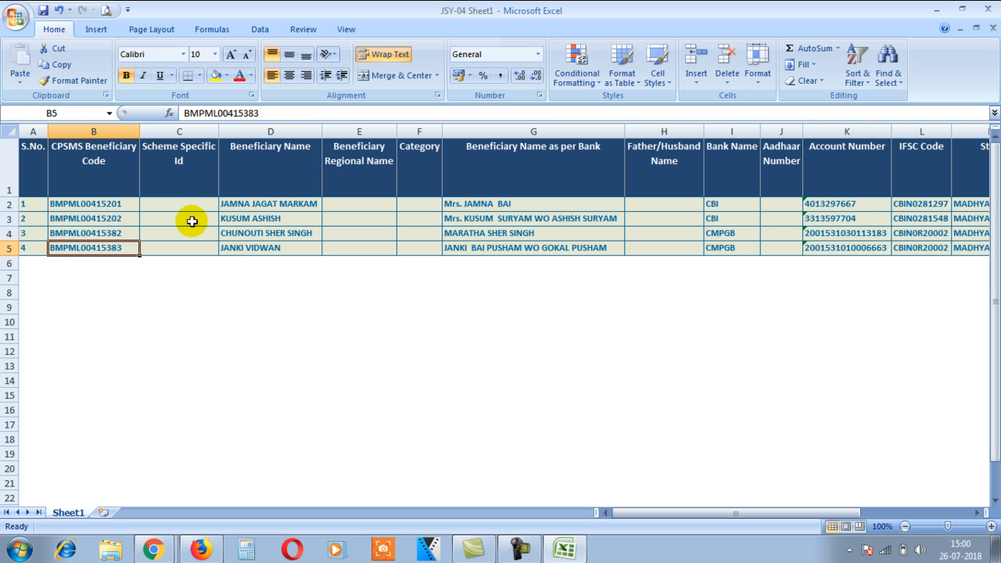
{"action": "left_click", "coordinate": [937, 10]}
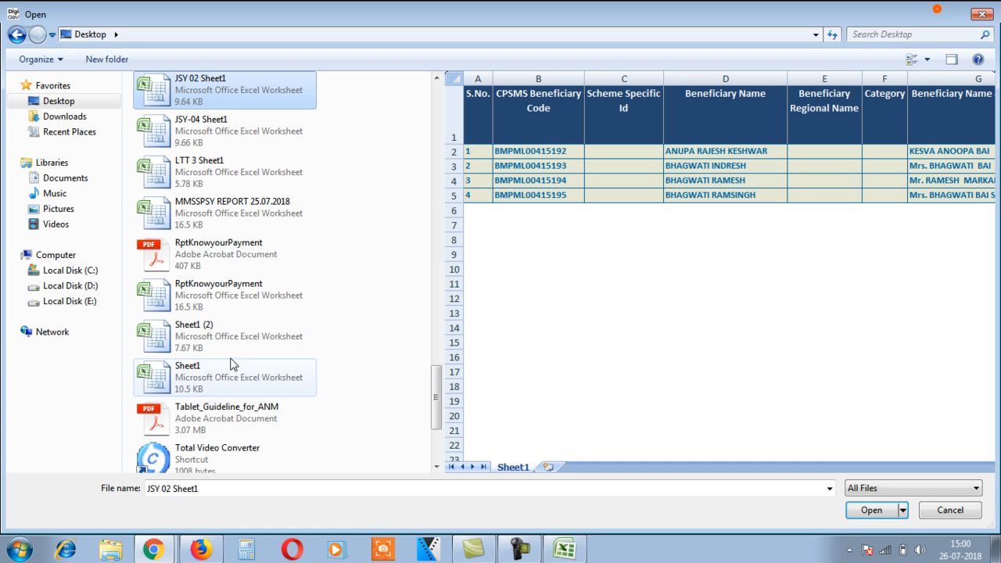
{"action": "left_click", "coordinate": [218, 130]}
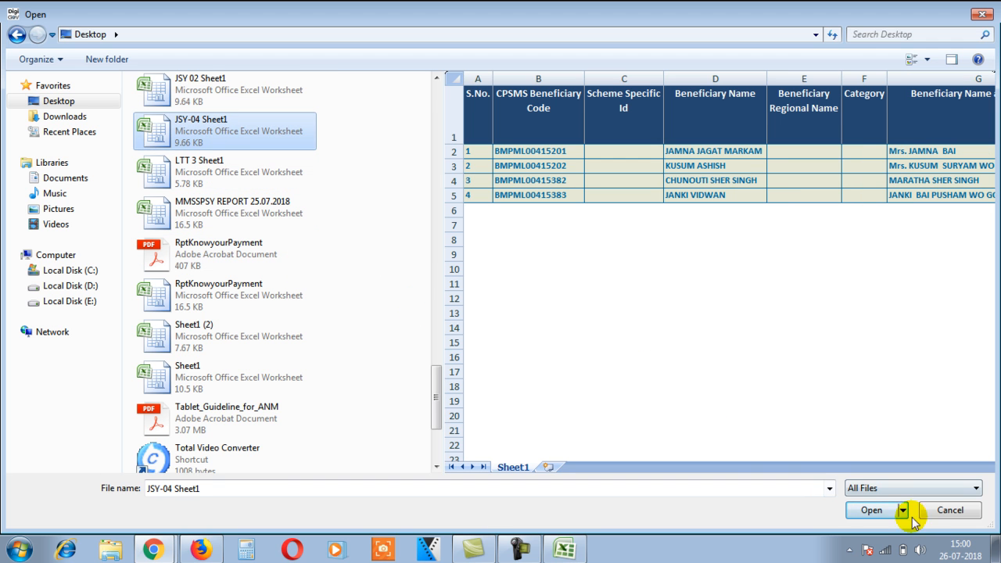
{"action": "left_click", "coordinate": [871, 513]}
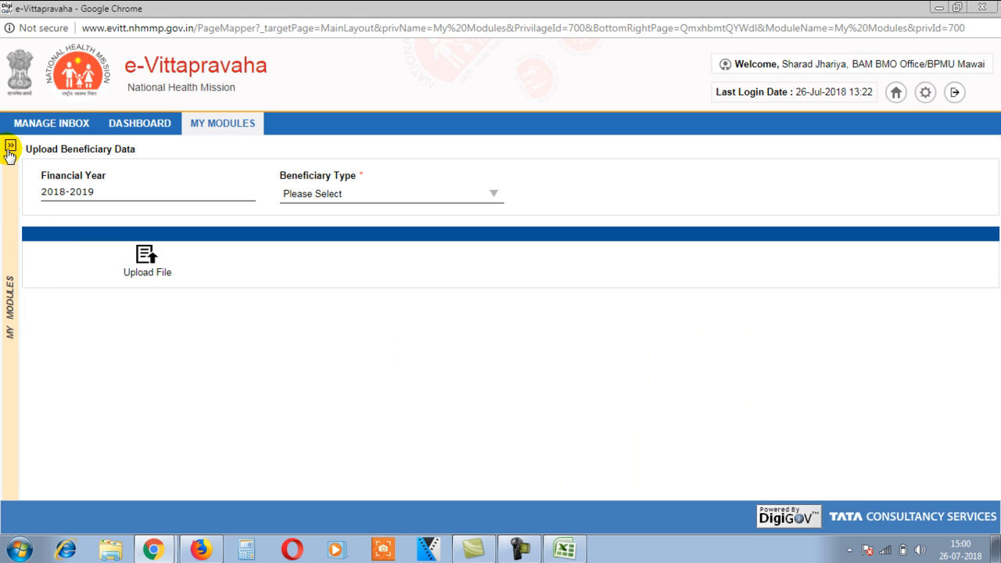
Step: Go to My Modules > Manage Fund Disbursement > Fund Disbursement to show the Expenditure form
{"action": "left_click", "coordinate": [9, 148]}
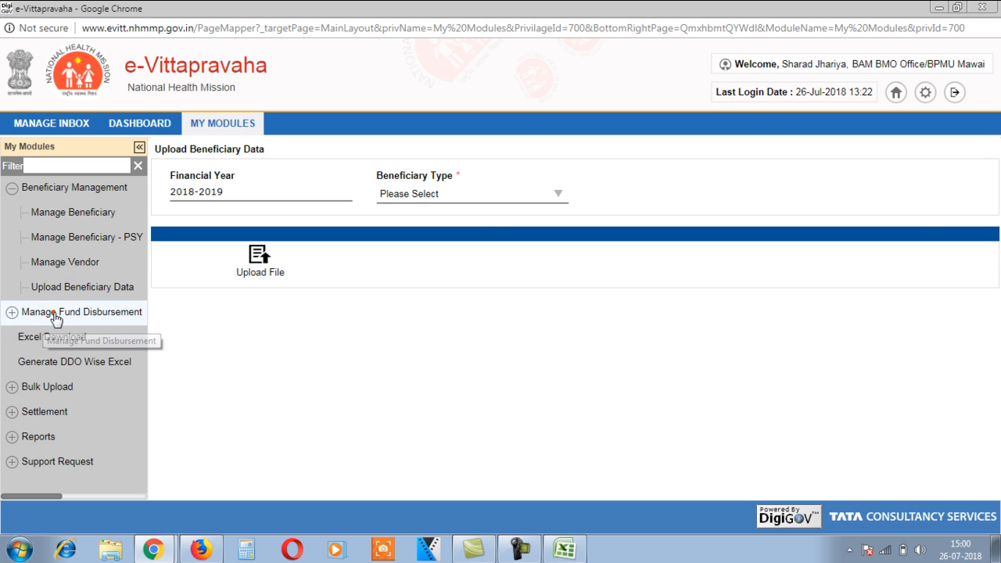
{"action": "left_click", "coordinate": [53, 317]}
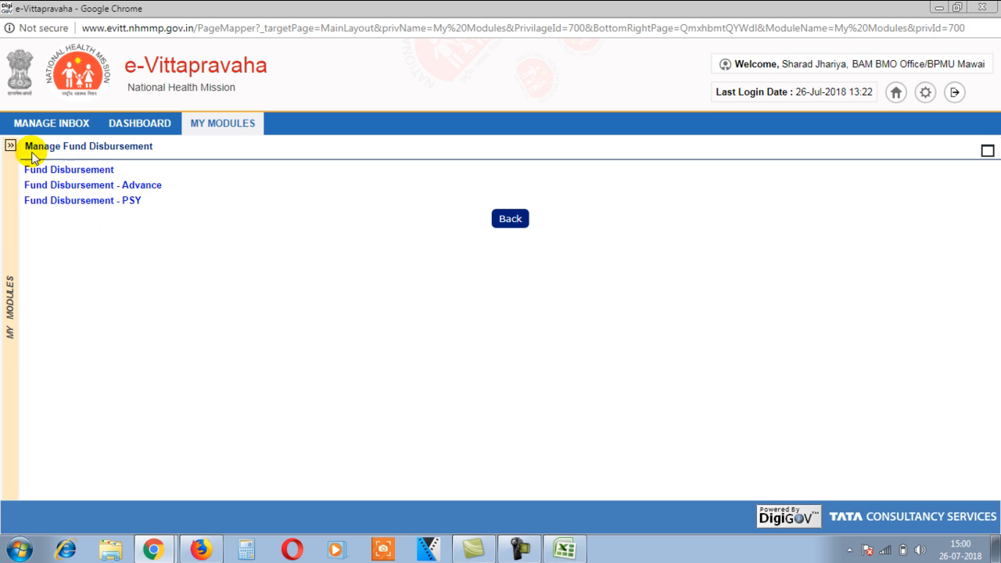
{"action": "left_click", "coordinate": [63, 173]}
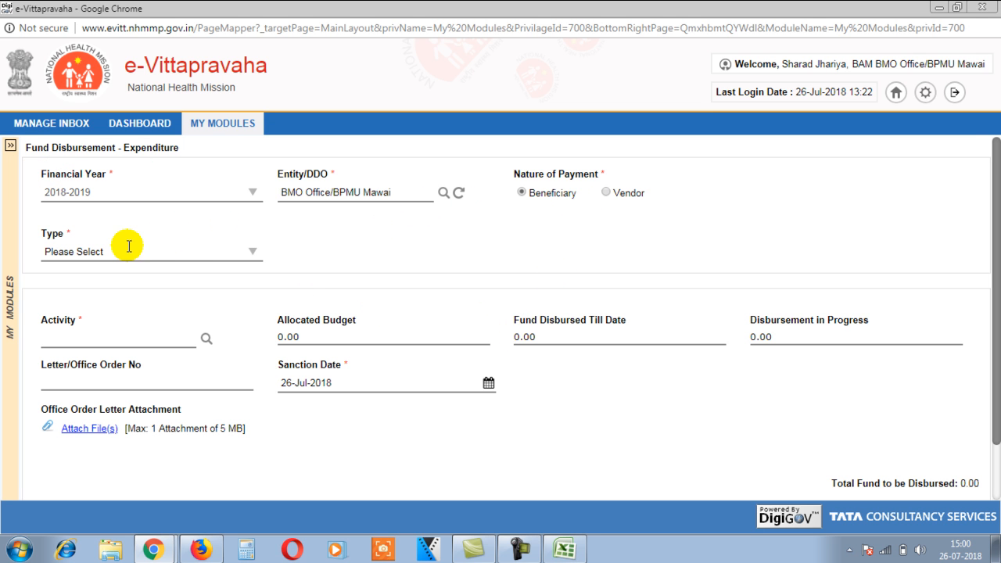
Step: Choose Beneficiary Orientiated Scheme as the Type and bring up Search Beneficiary
{"action": "left_click", "coordinate": [251, 256]}
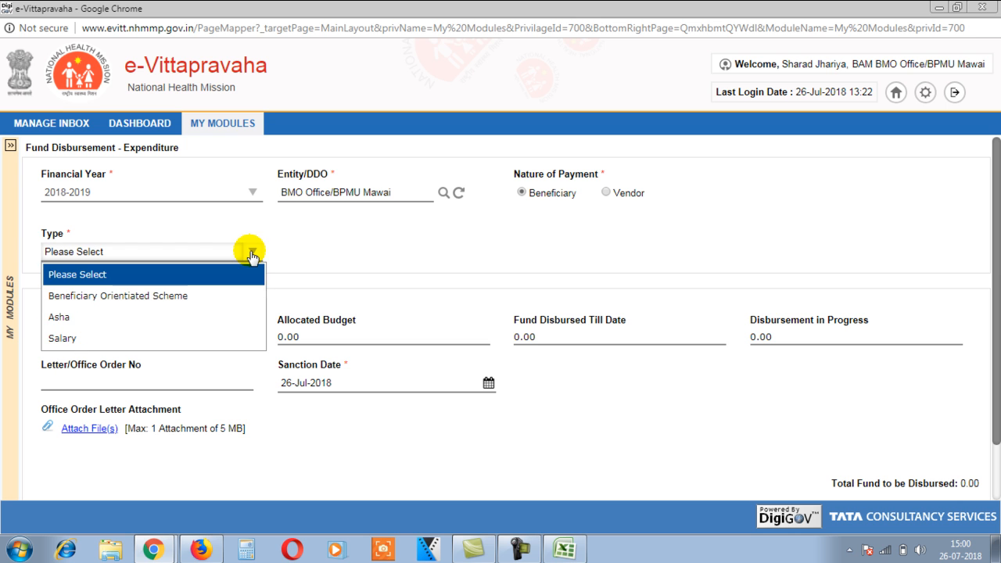
{"action": "left_click", "coordinate": [115, 295]}
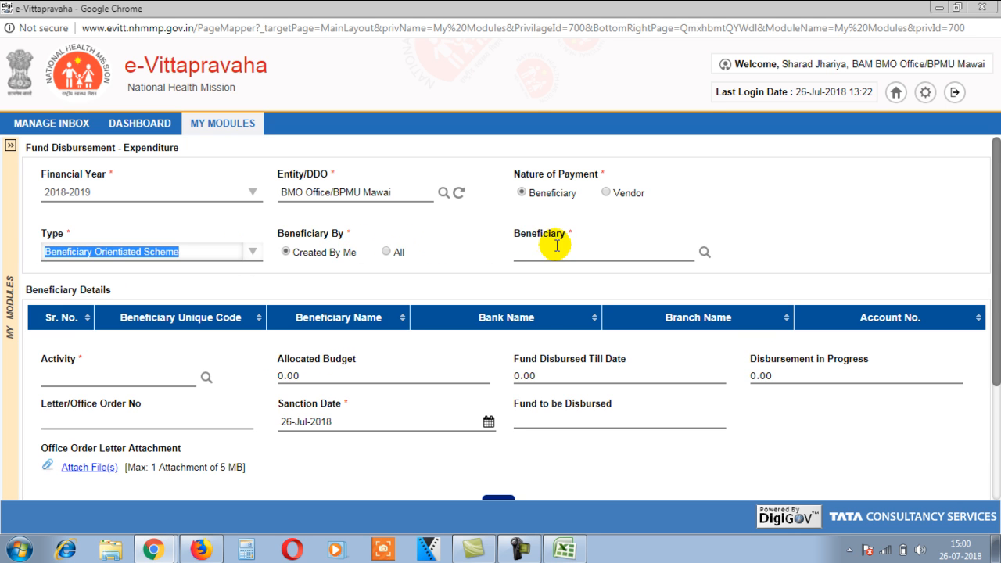
{"action": "left_click", "coordinate": [561, 247]}
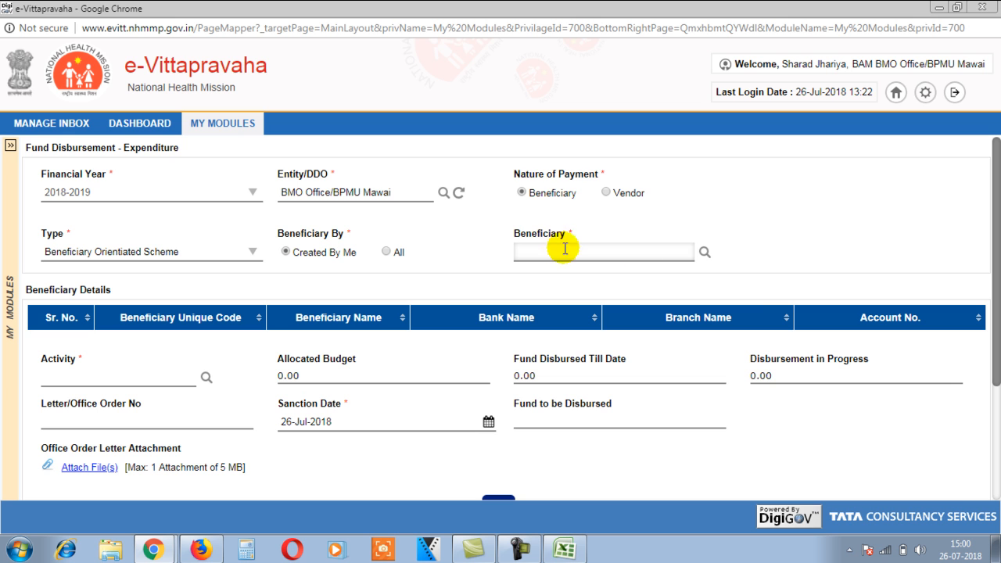
{"action": "left_click", "coordinate": [705, 252]}
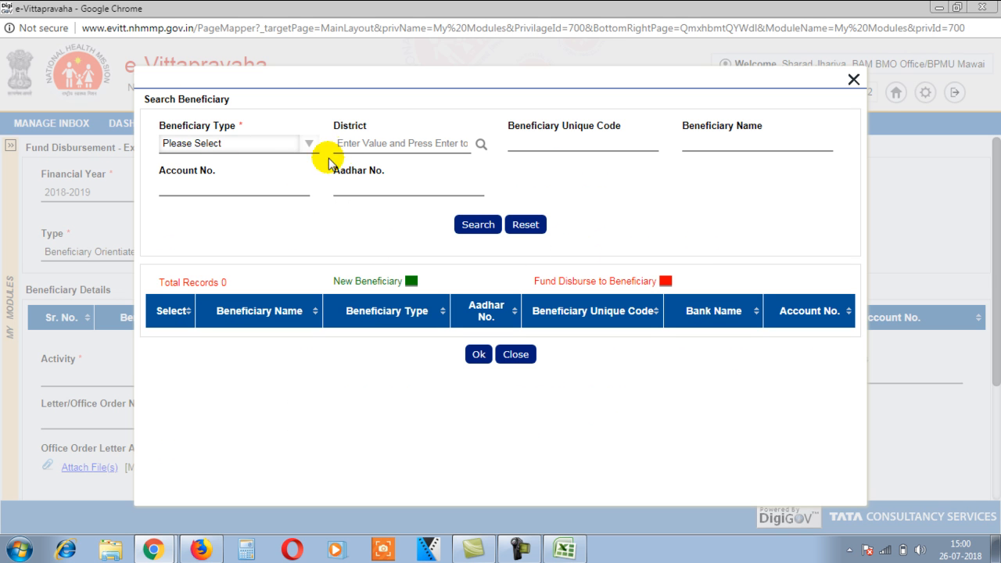
Step: Find the Mother-type beneficiary by the unique code in Excel cell B2 and select her
{"action": "left_click", "coordinate": [273, 147]}
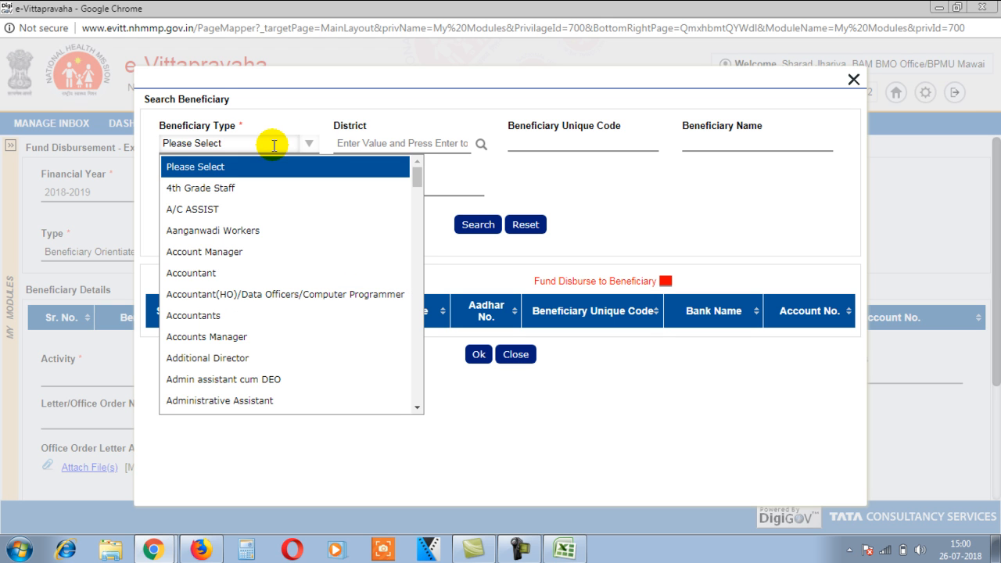
{"action": "type", "text": "m"}
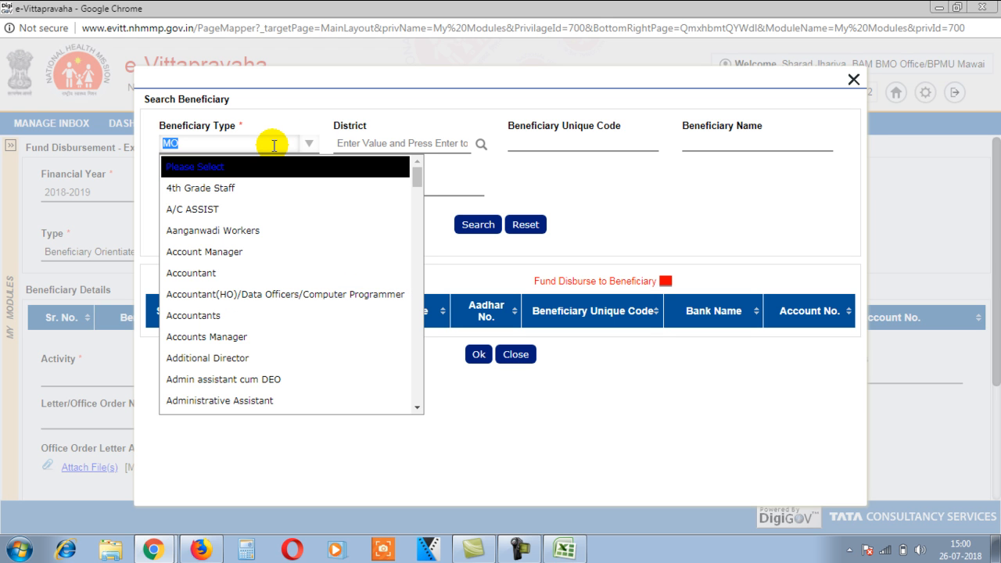
{"action": "key", "text": "Return"}
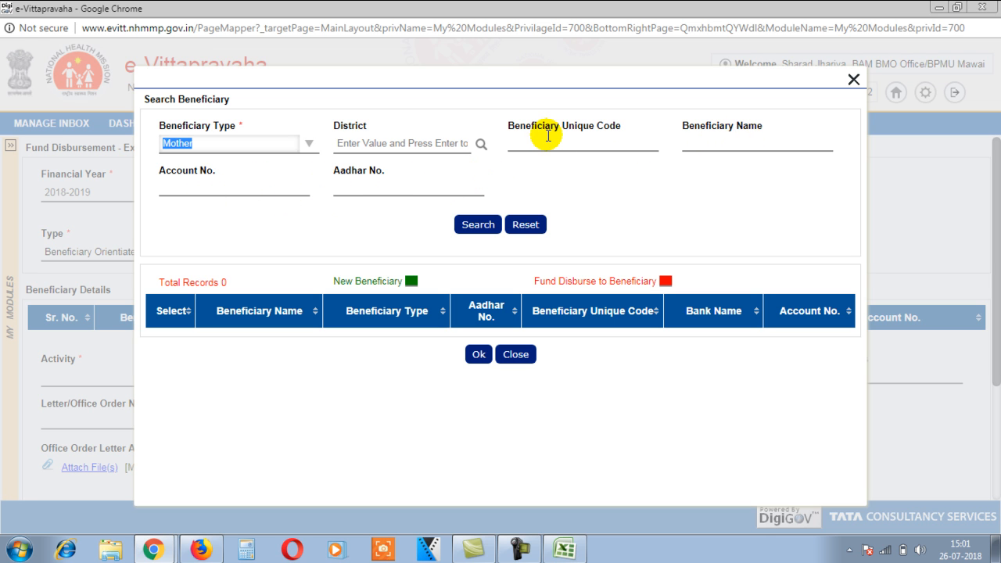
{"action": "left_click", "coordinate": [232, 191]}
{"action": "left_click", "coordinate": [540, 142]}
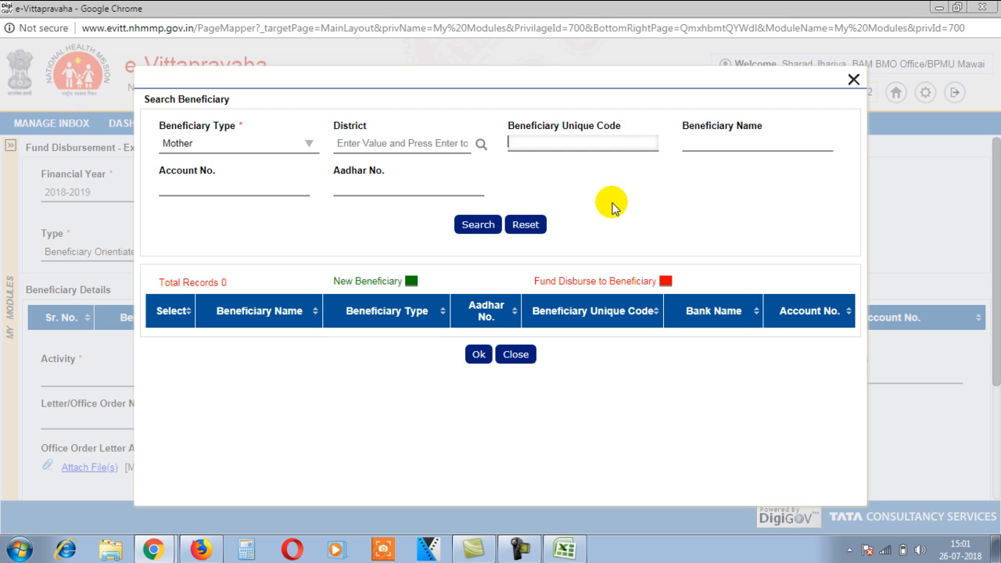
{"action": "left_click", "coordinate": [565, 549]}
{"action": "left_click", "coordinate": [103, 205]}
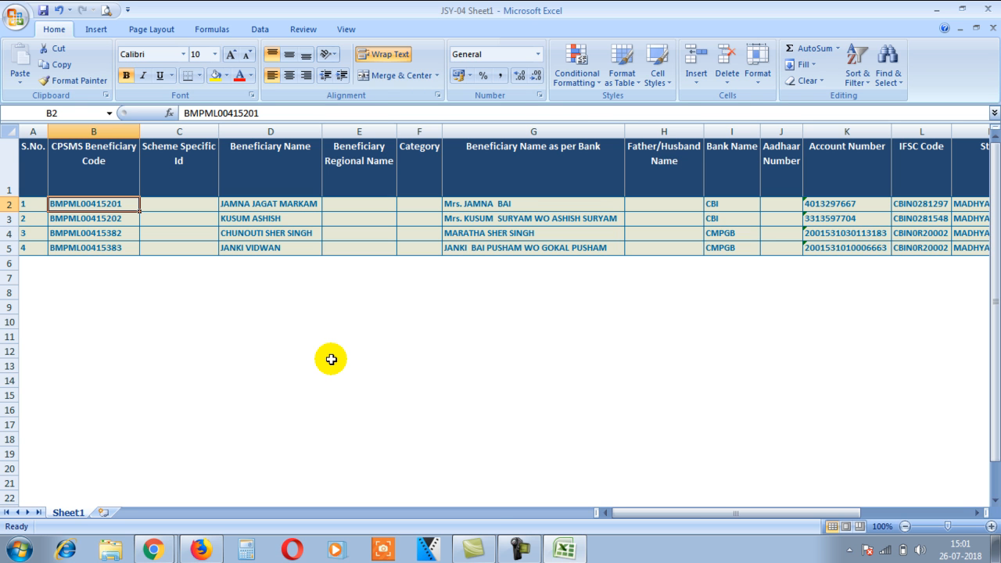
{"action": "key", "text": "ctrl+c"}
{"action": "key", "text": "alt+Tab"}
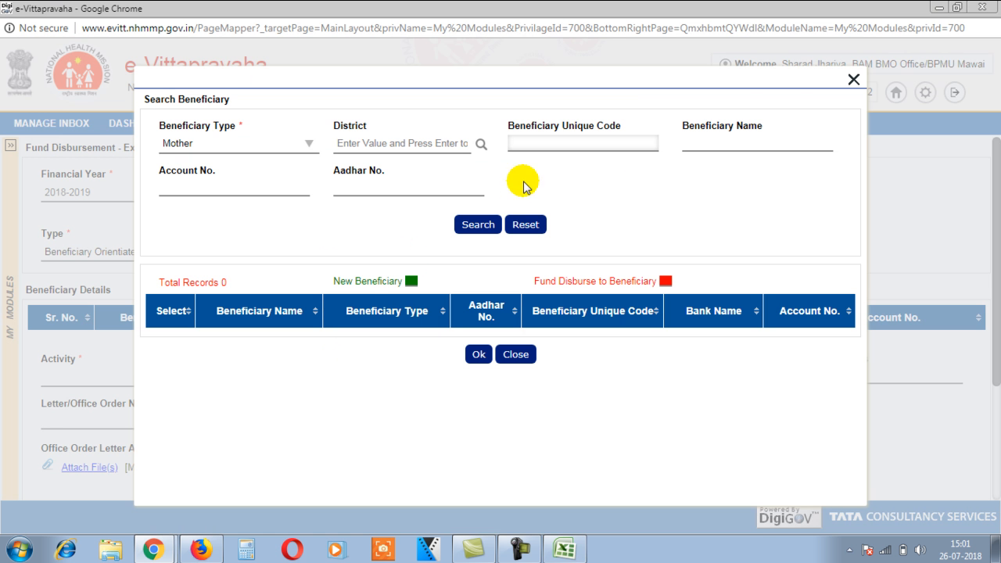
{"action": "left_click", "coordinate": [477, 225]}
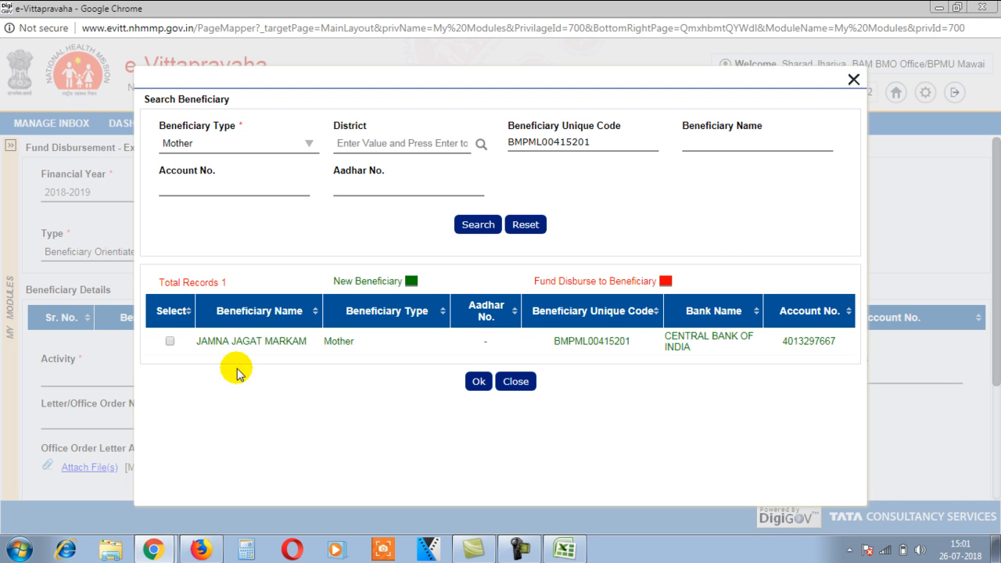
{"action": "left_click", "coordinate": [468, 388]}
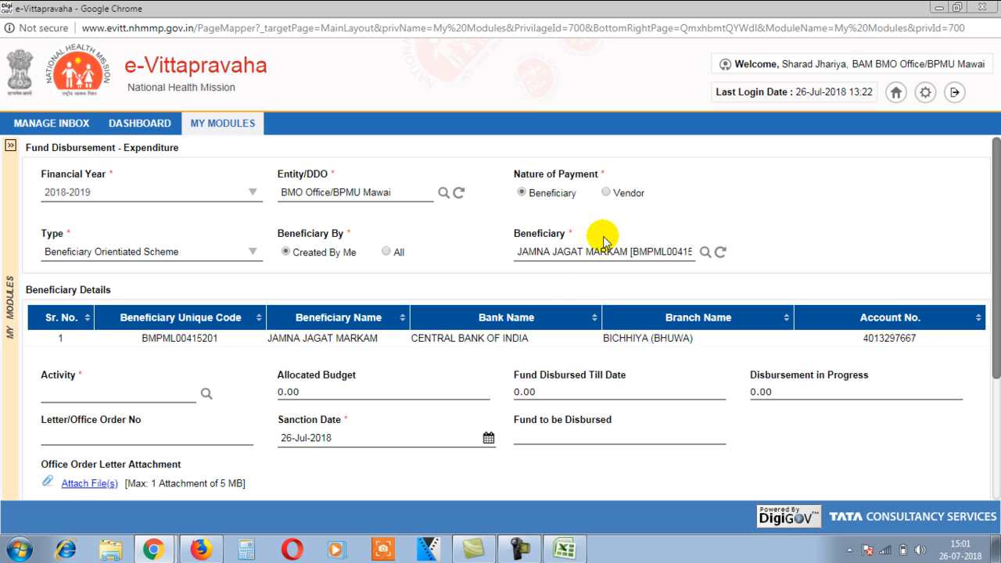
Step: Set the Activity to 1.2.1.2.a Rural under JSY institutional deliveries, budget 1024800.00
{"action": "scroll", "coordinate": [653, 290], "scroll_direction": "down", "scroll_amount": 2}
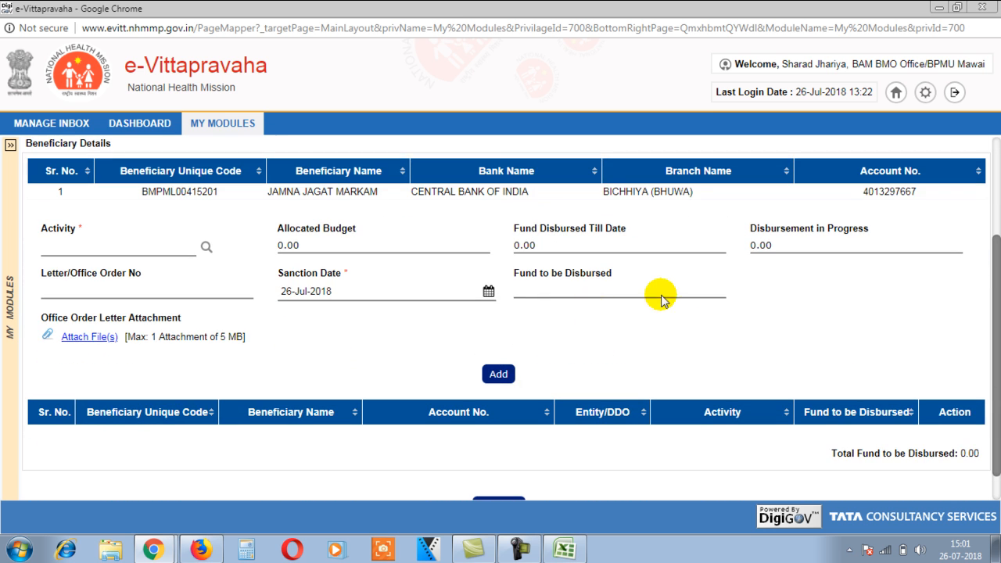
{"action": "left_click", "coordinate": [207, 247]}
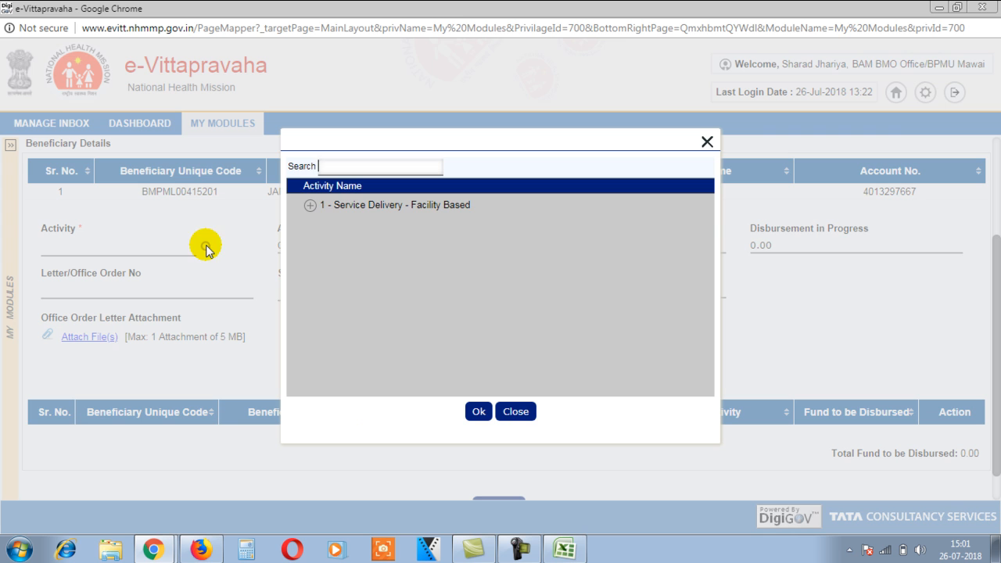
{"action": "left_click", "coordinate": [309, 206]}
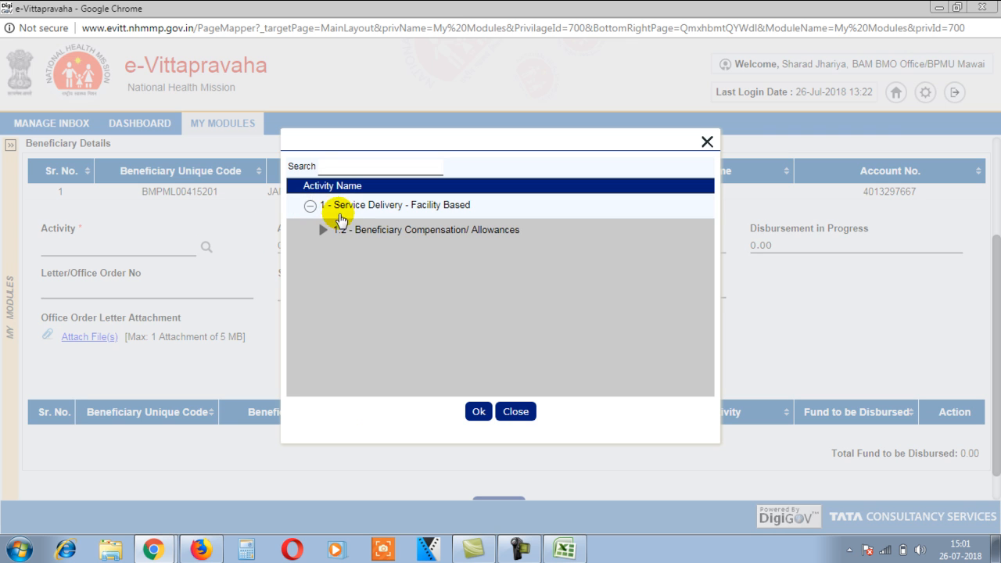
{"action": "left_click", "coordinate": [322, 230]}
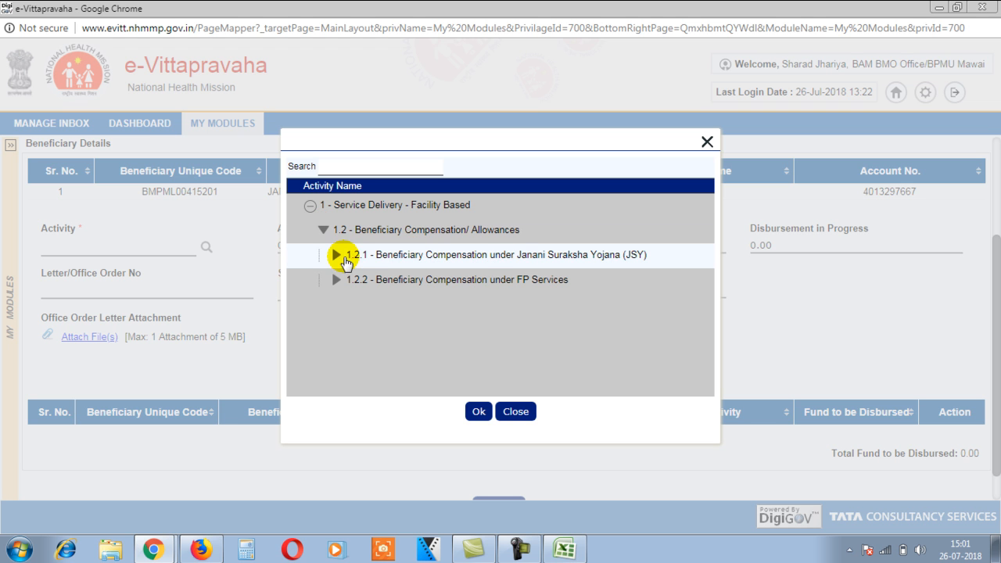
{"action": "left_click", "coordinate": [331, 256]}
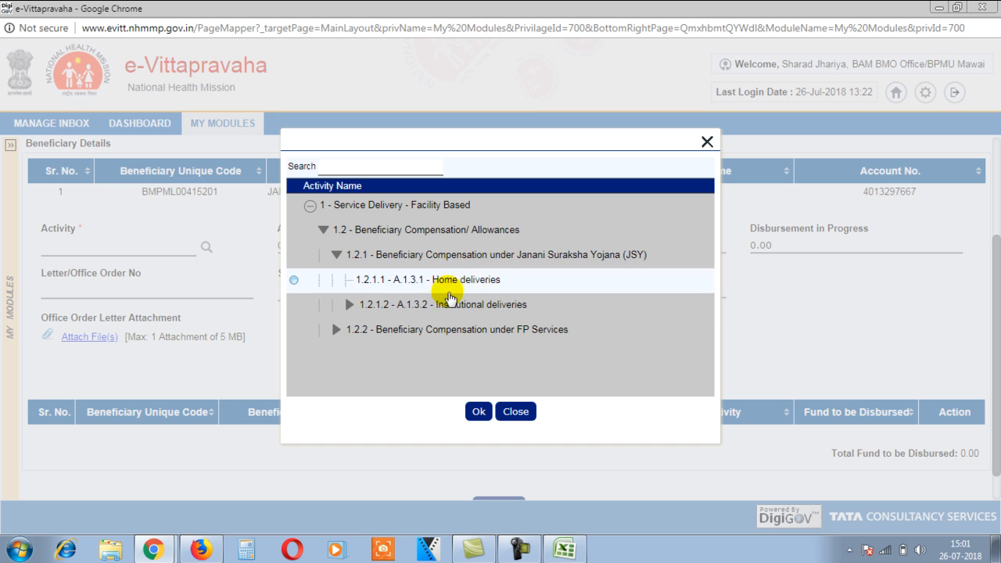
{"action": "left_click", "coordinate": [349, 305]}
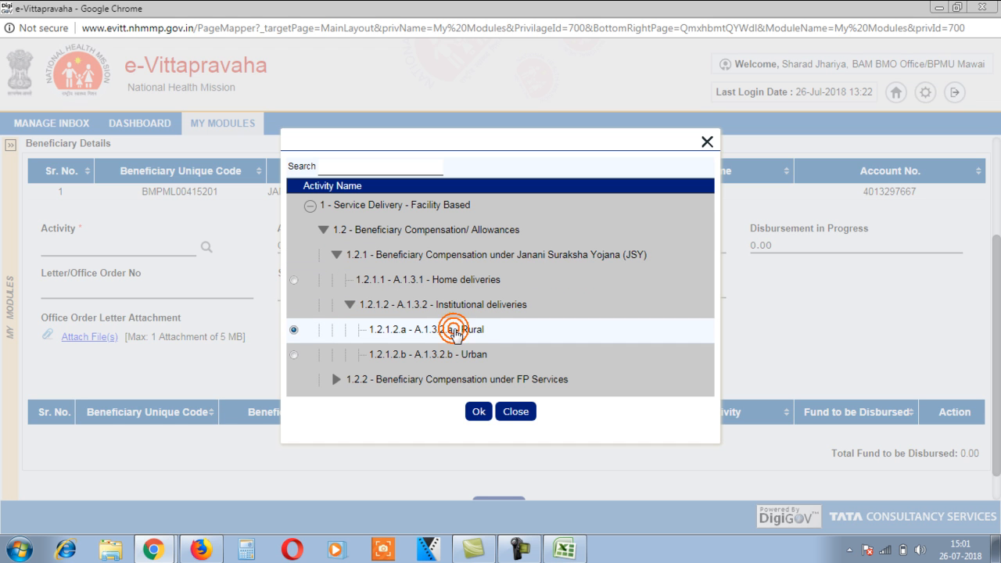
{"action": "left_click", "coordinate": [475, 410]}
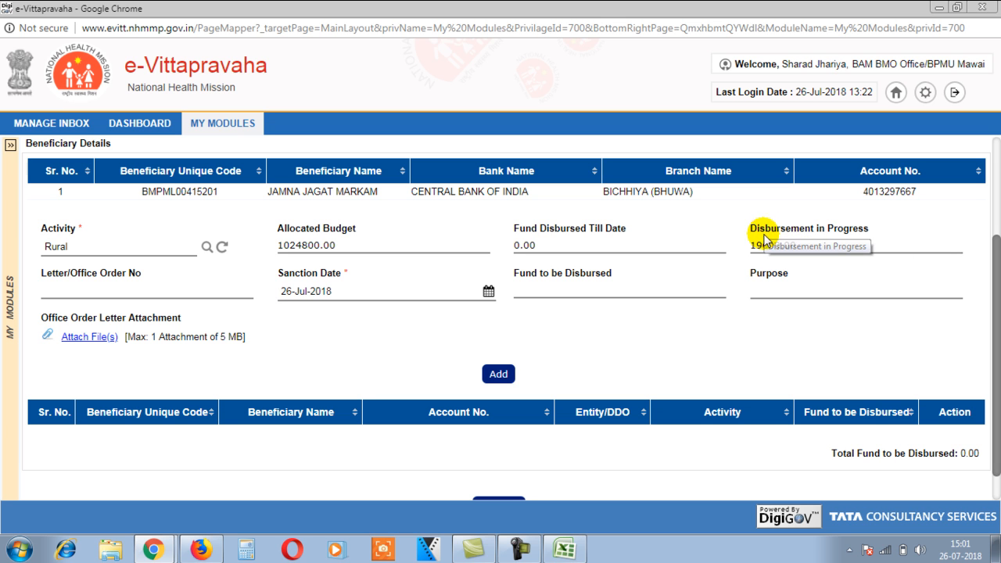
Step: Enter JSY-04 as Letter/Office Order No and add the first beneficiary to the list
{"action": "left_click", "coordinate": [108, 287]}
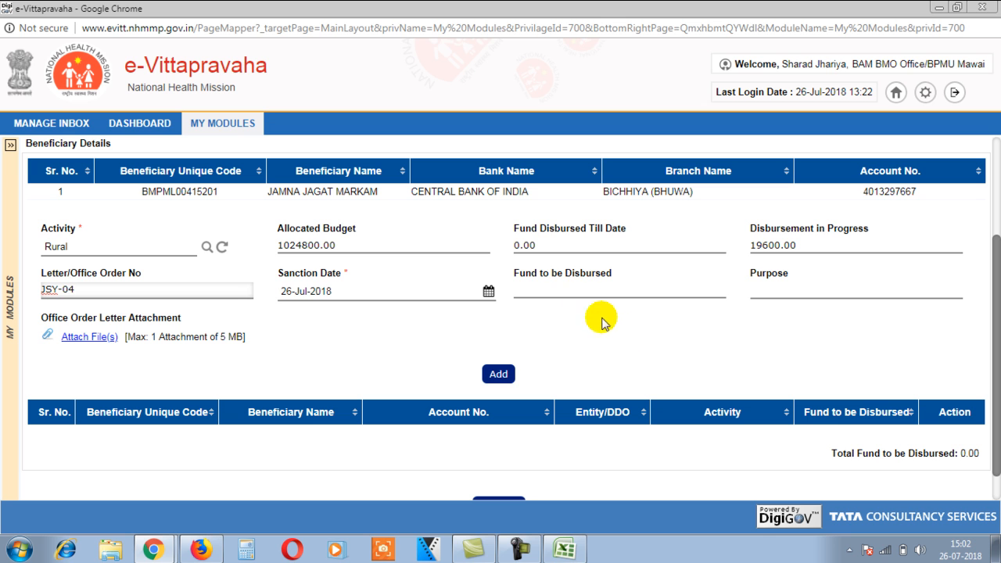
{"action": "left_click", "coordinate": [498, 374]}
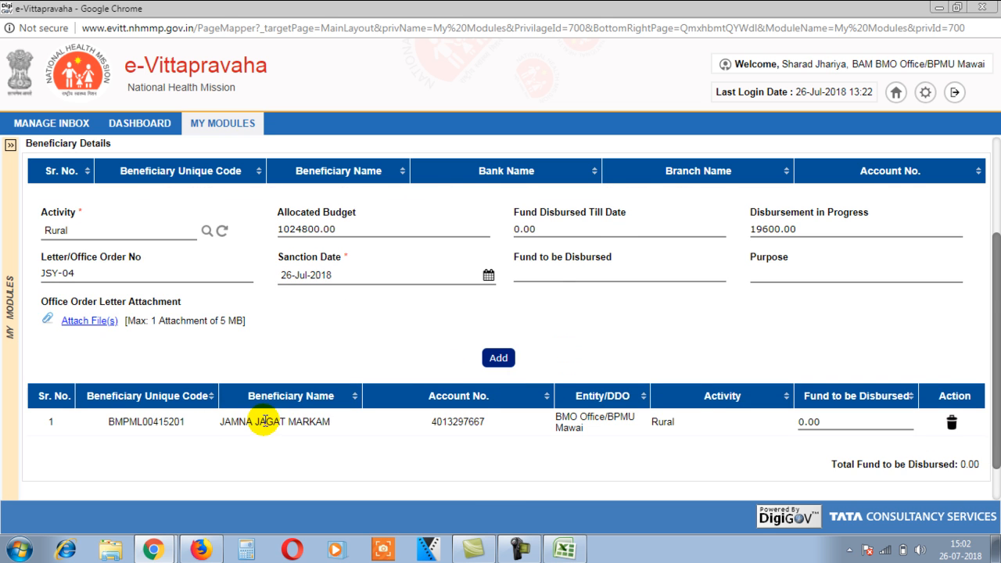
{"action": "scroll", "coordinate": [485, 399], "scroll_direction": "up", "scroll_amount": 2}
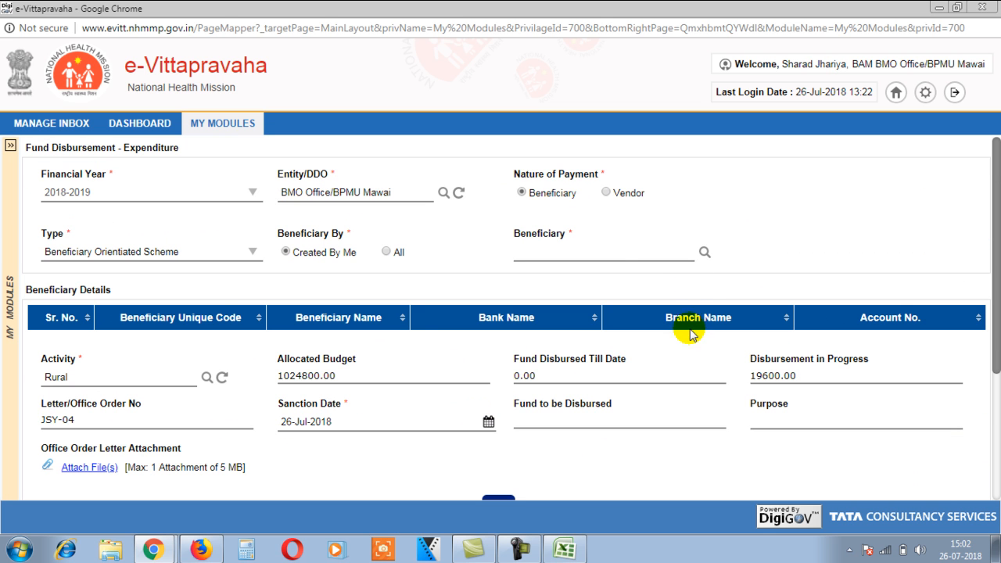
Step: Reopen the beneficiary search with Mother as the beneficiary type
{"action": "left_click", "coordinate": [702, 251]}
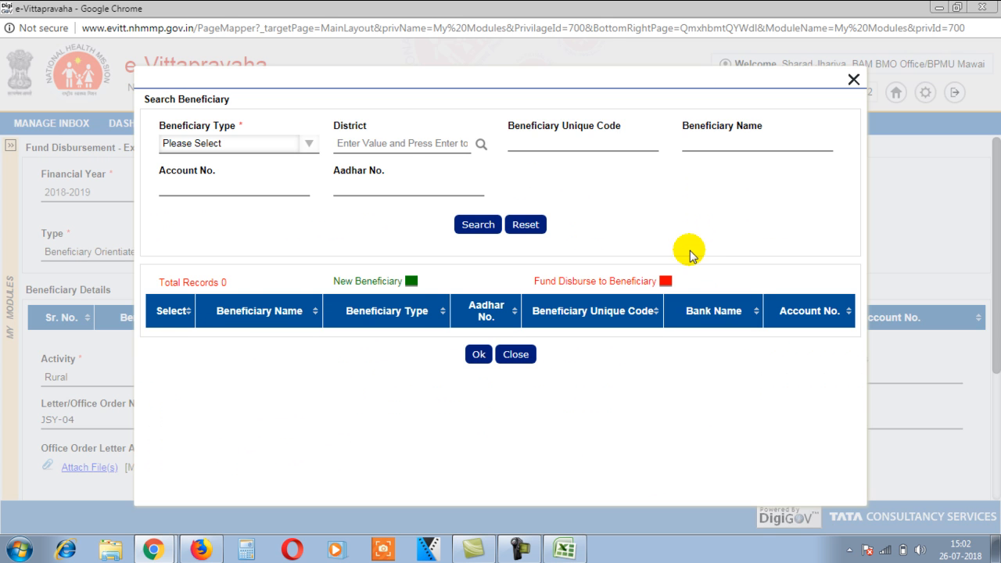
{"action": "left_click", "coordinate": [249, 141]}
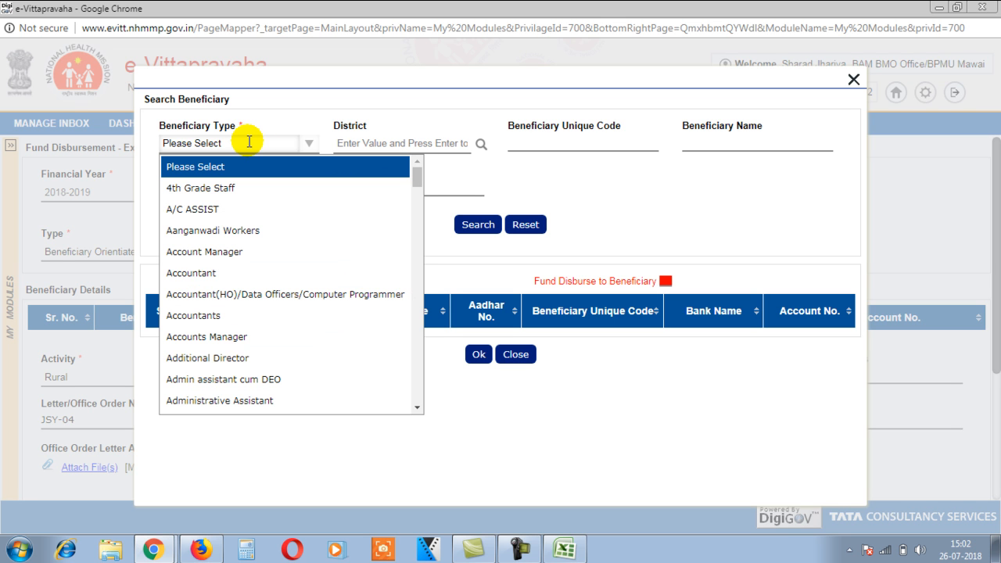
{"action": "key", "text": "m"}
{"action": "key", "text": "m"}
{"action": "key", "text": "m"}
{"action": "key", "text": "m"}
{"action": "key", "text": "m"}
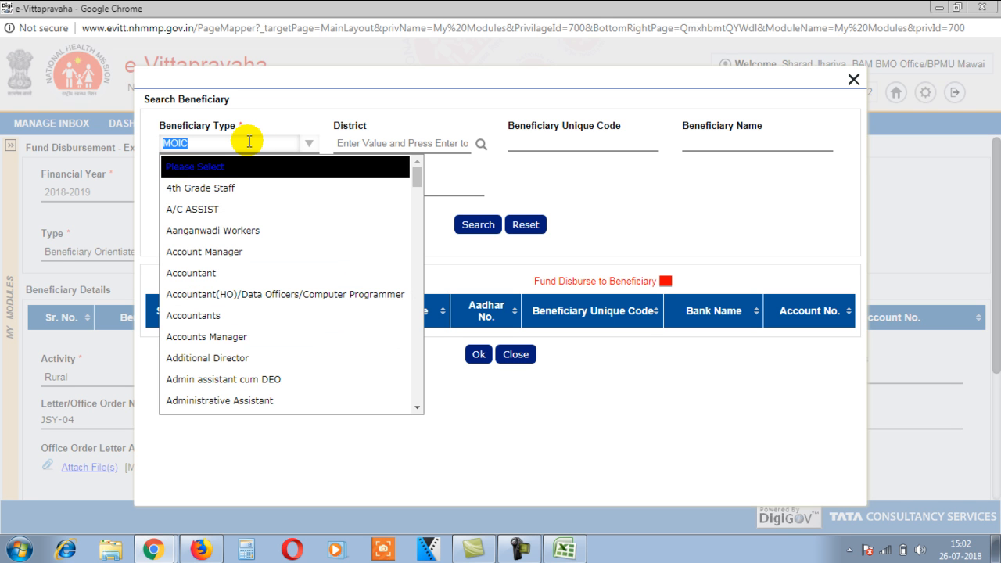
{"action": "left_click", "coordinate": [249, 141]}
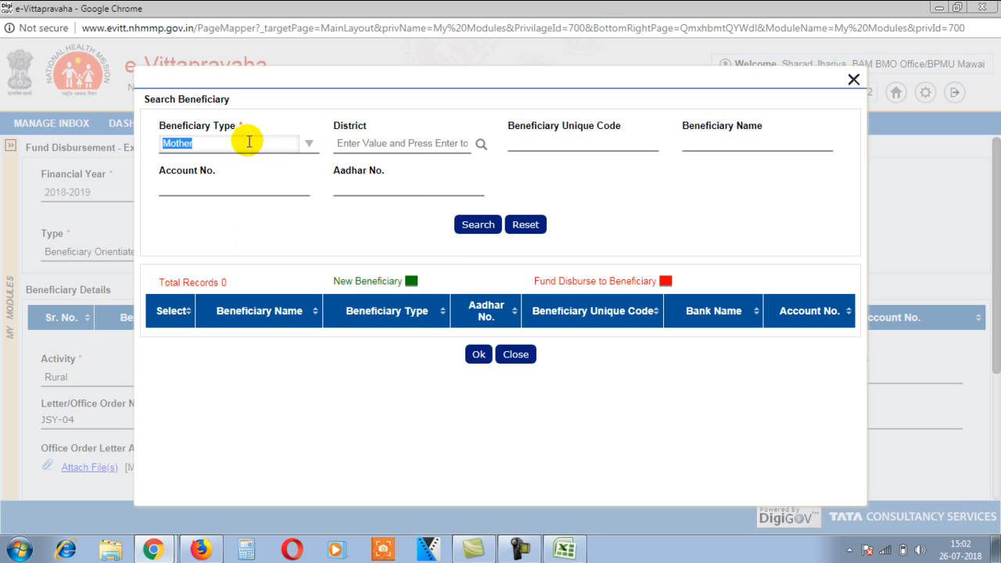
Step: Look up the second beneficiary by the code in cell B3 and add her as row 2
{"action": "left_click", "coordinate": [536, 139]}
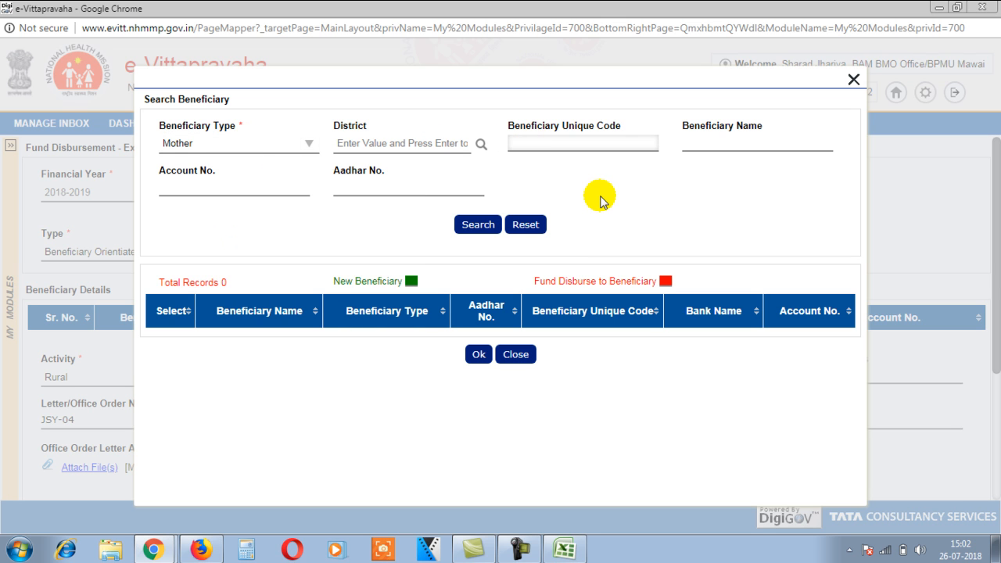
{"action": "key", "text": "alt+Tab"}
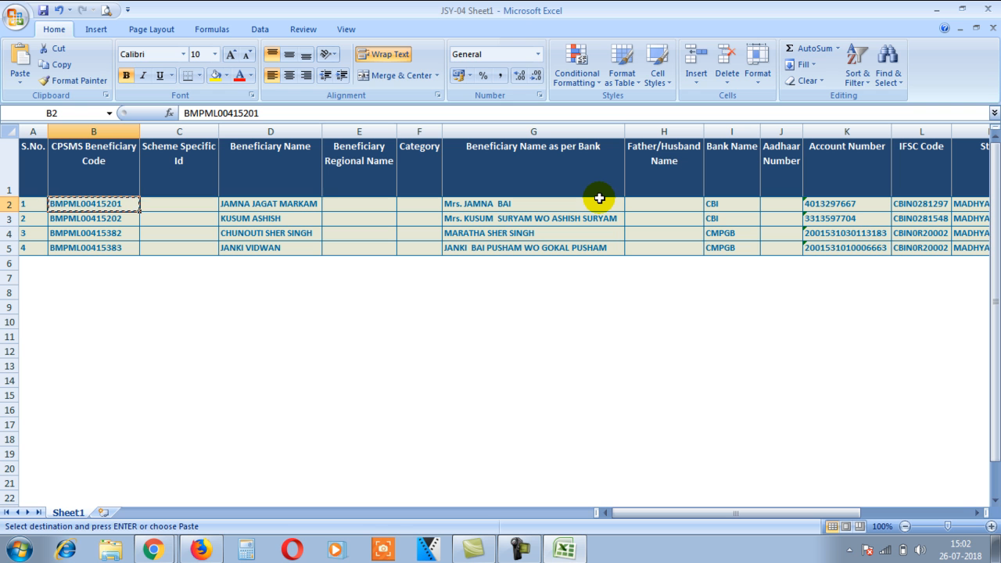
{"action": "key", "text": "Down"}
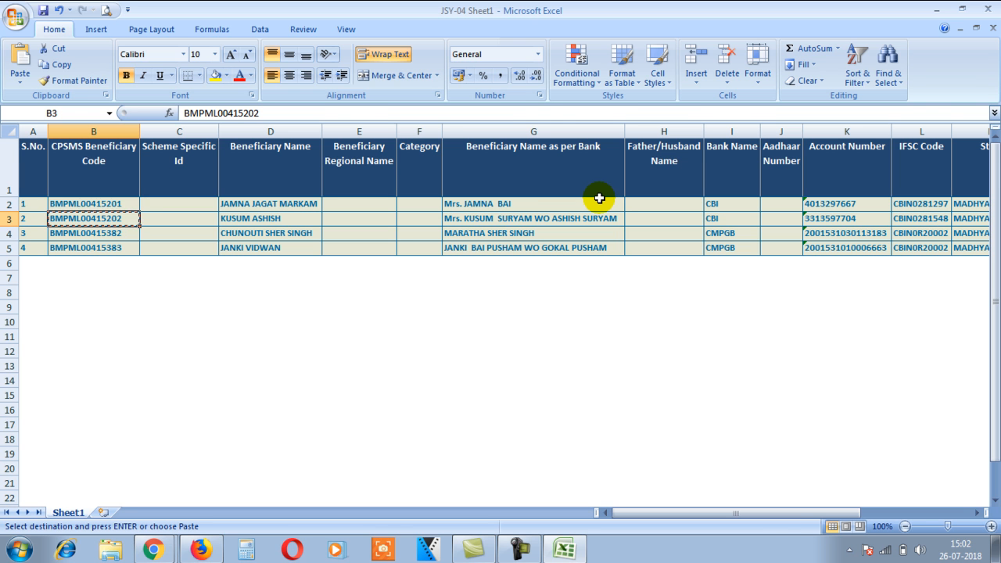
{"action": "key", "text": "alt+Tab"}
{"action": "key", "text": "ctrl+v"}
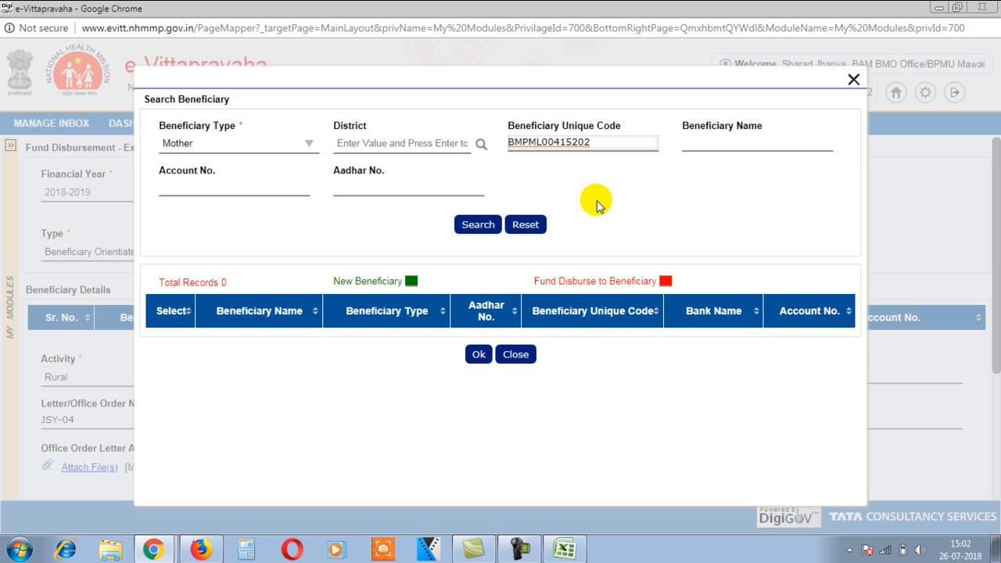
{"action": "left_click", "coordinate": [477, 225]}
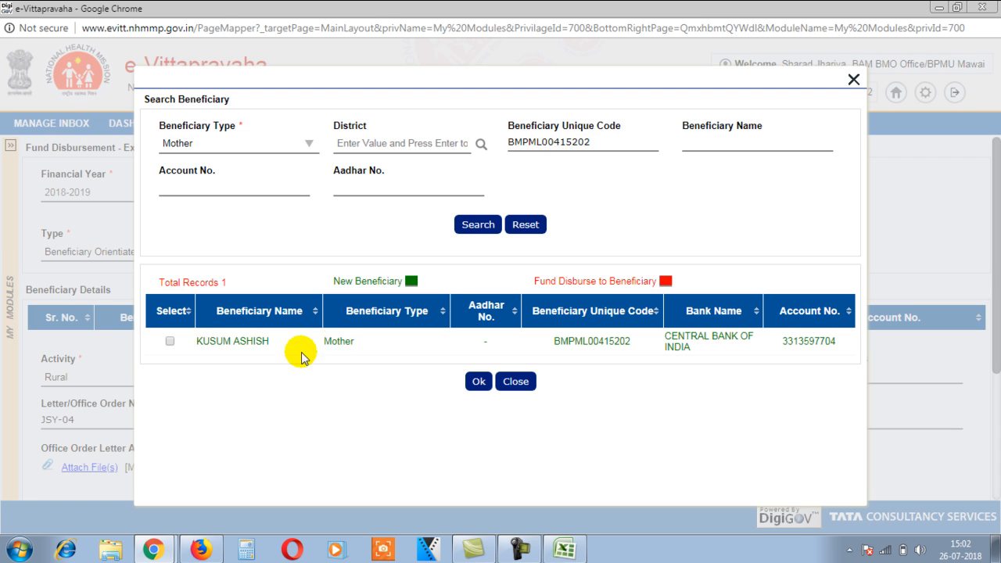
{"action": "left_click", "coordinate": [169, 341]}
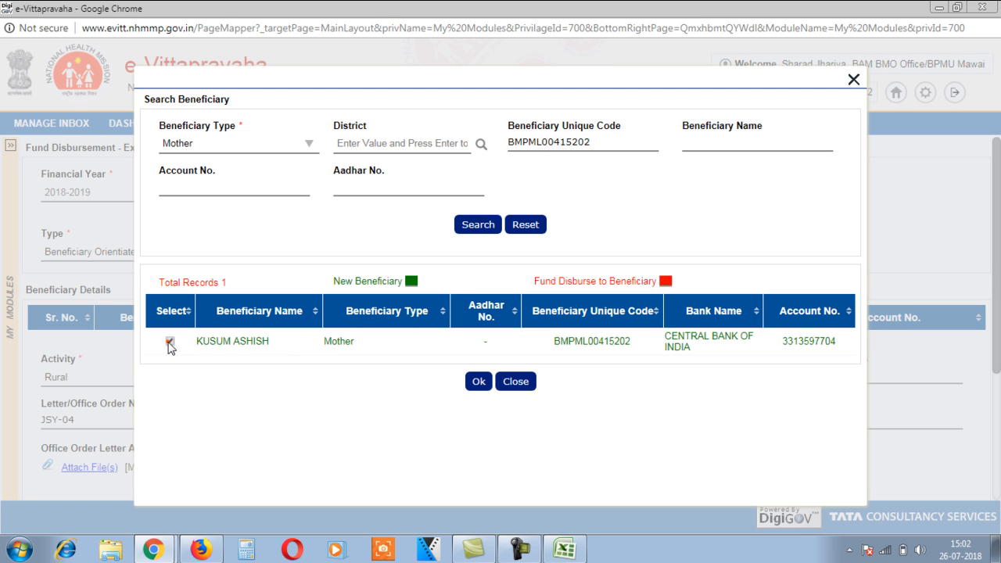
{"action": "left_click", "coordinate": [479, 381]}
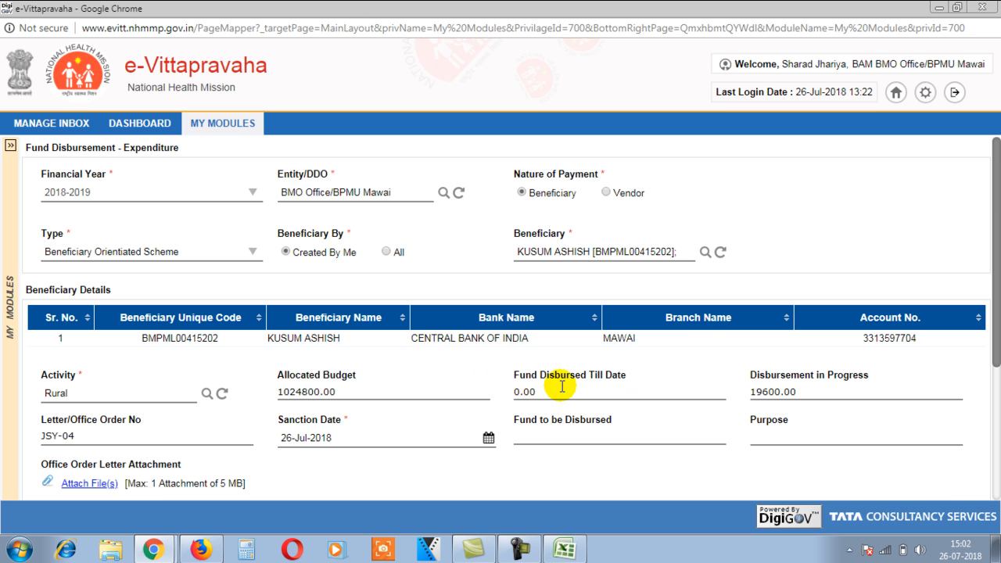
{"action": "scroll", "coordinate": [608, 331], "scroll_direction": "down", "scroll_amount": 3}
{"action": "left_click", "coordinate": [498, 311]}
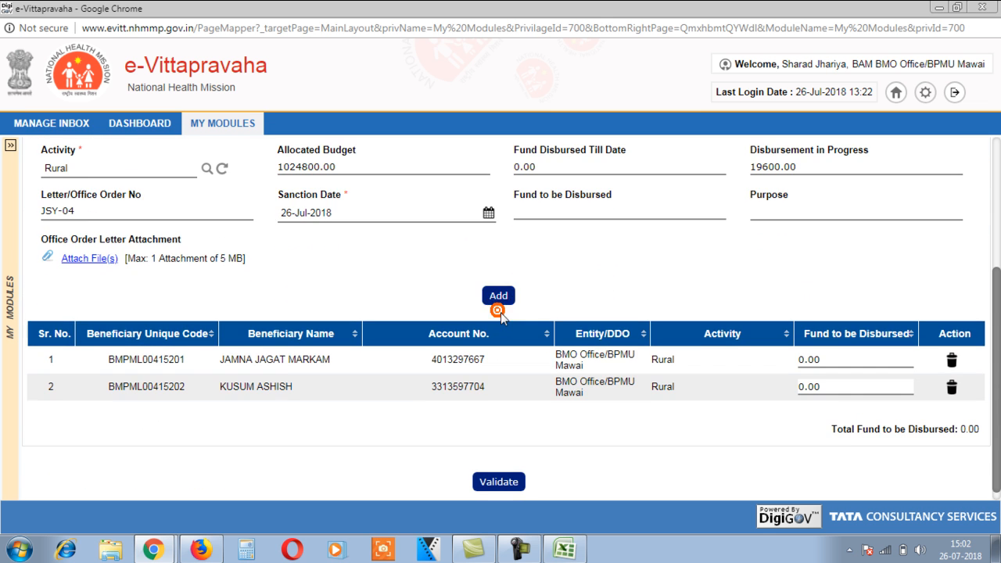
{"action": "scroll", "coordinate": [587, 313], "scroll_direction": "up", "scroll_amount": 3}
{"action": "left_click", "coordinate": [583, 250]}
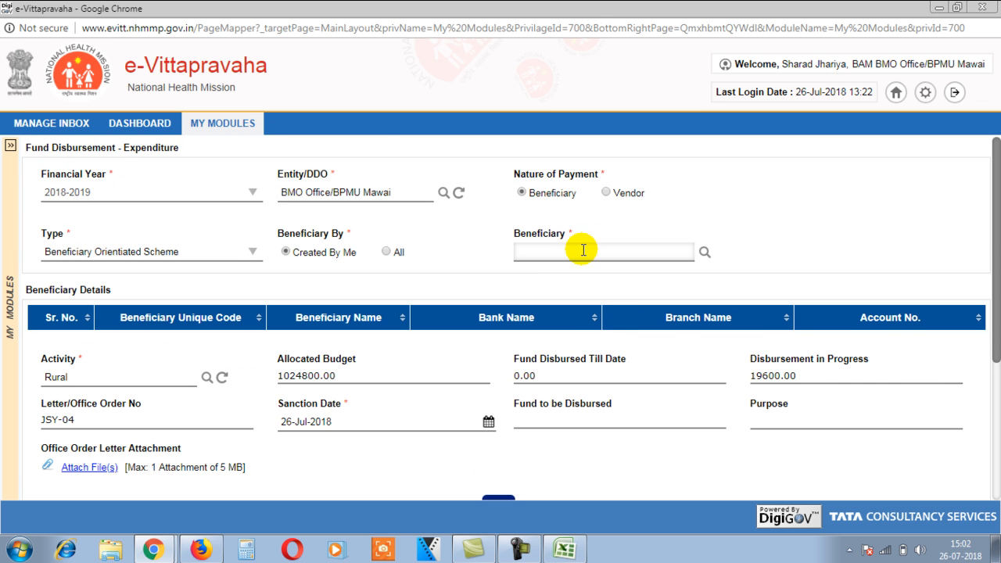
Step: Reopen the beneficiary search with Mother as the beneficiary type
{"action": "left_click", "coordinate": [701, 248]}
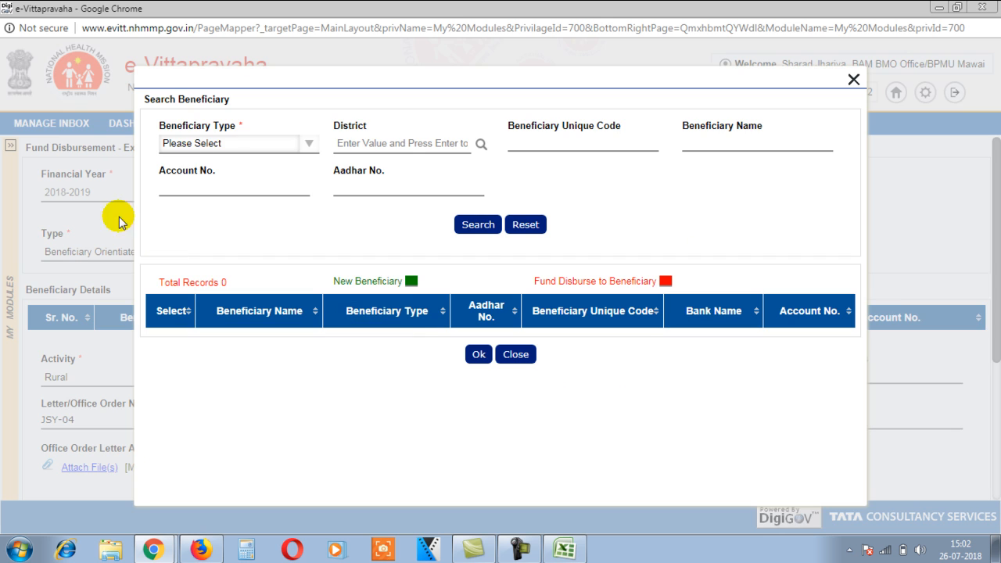
{"action": "left_click", "coordinate": [233, 144]}
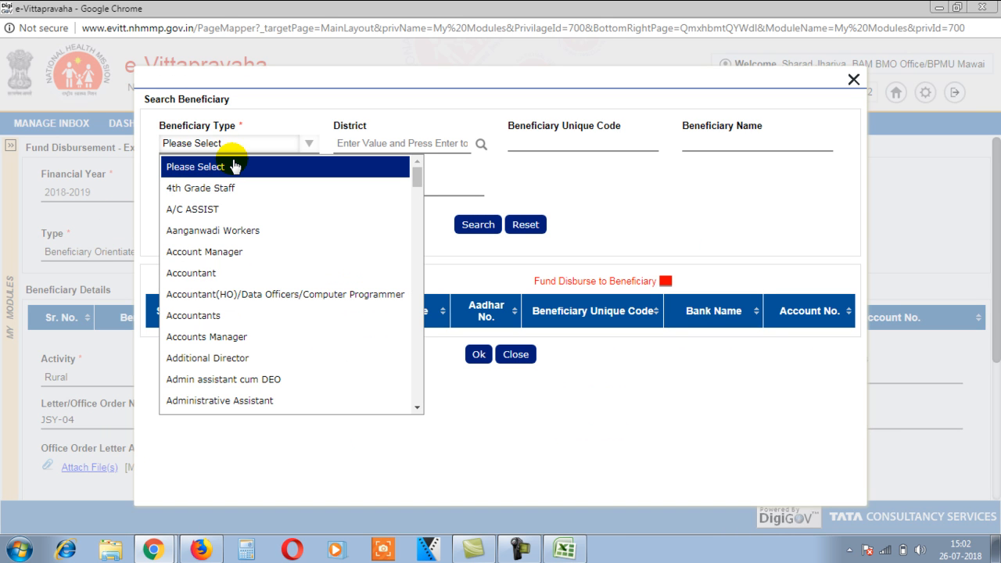
{"action": "key", "text": "m"}
{"action": "key", "text": "o"}
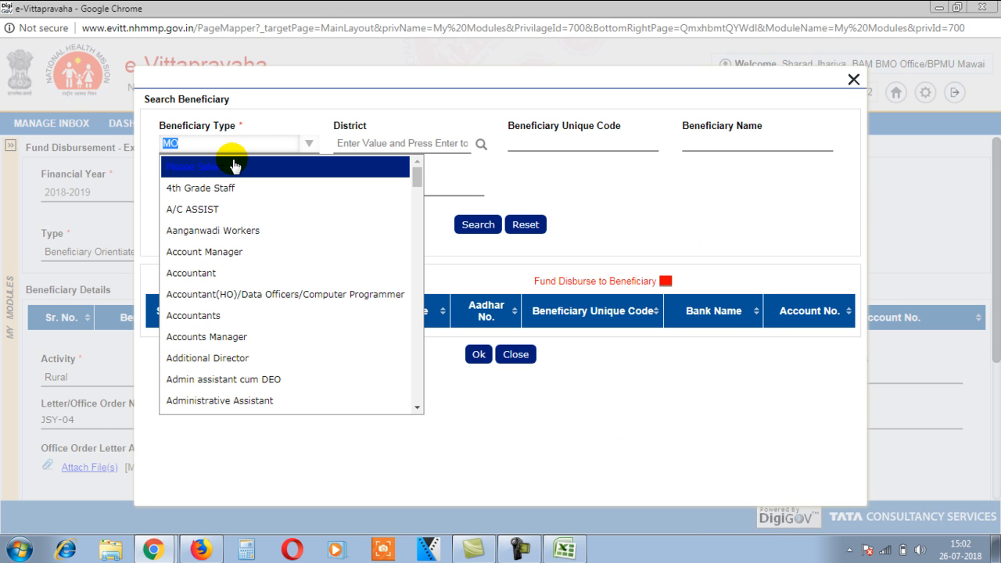
{"action": "key", "text": "i"}
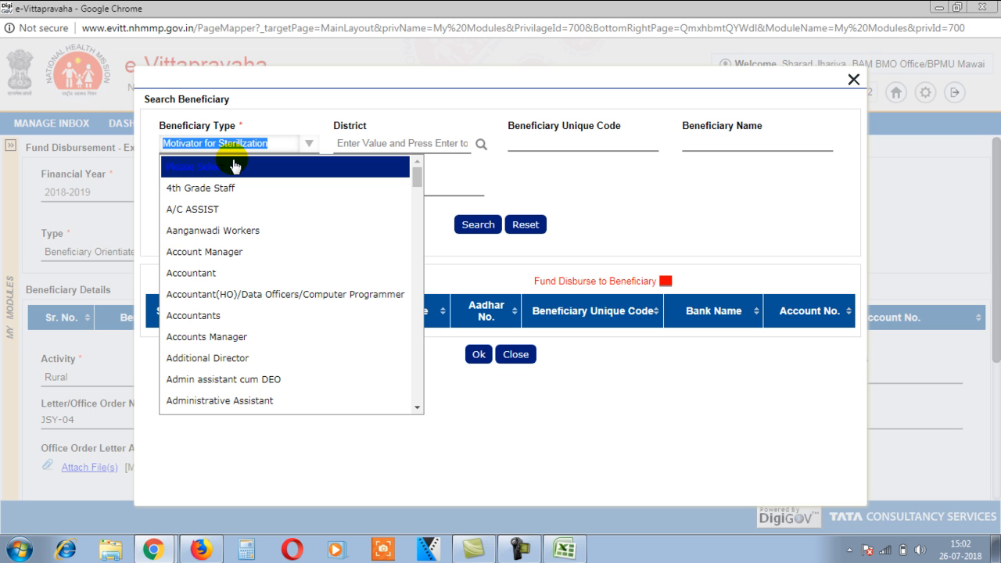
{"action": "key", "text": "Up"}
{"action": "key", "text": "Return"}
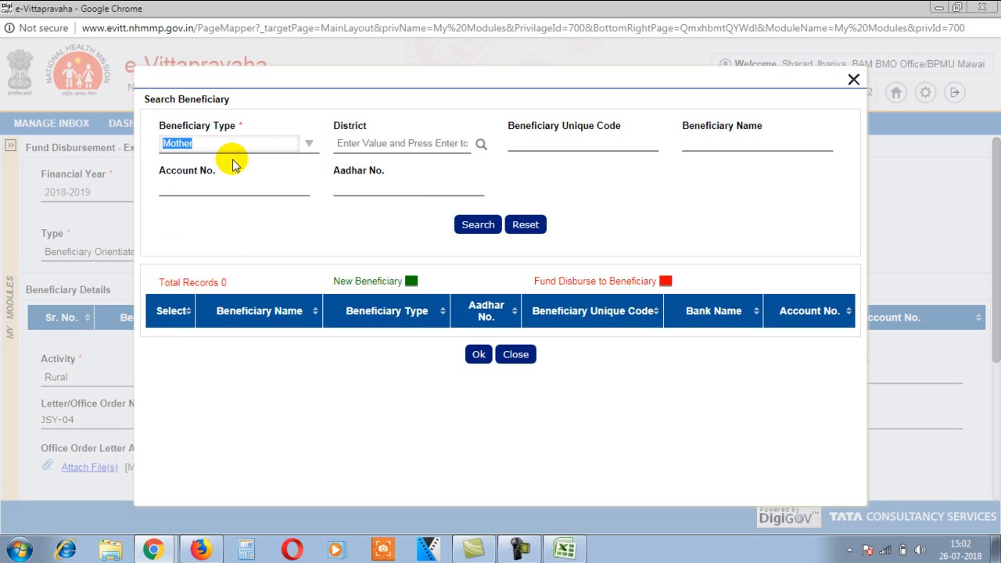
Step: Look up the third beneficiary by her next spreadsheet code and add her as row 3
{"action": "left_click", "coordinate": [552, 138]}
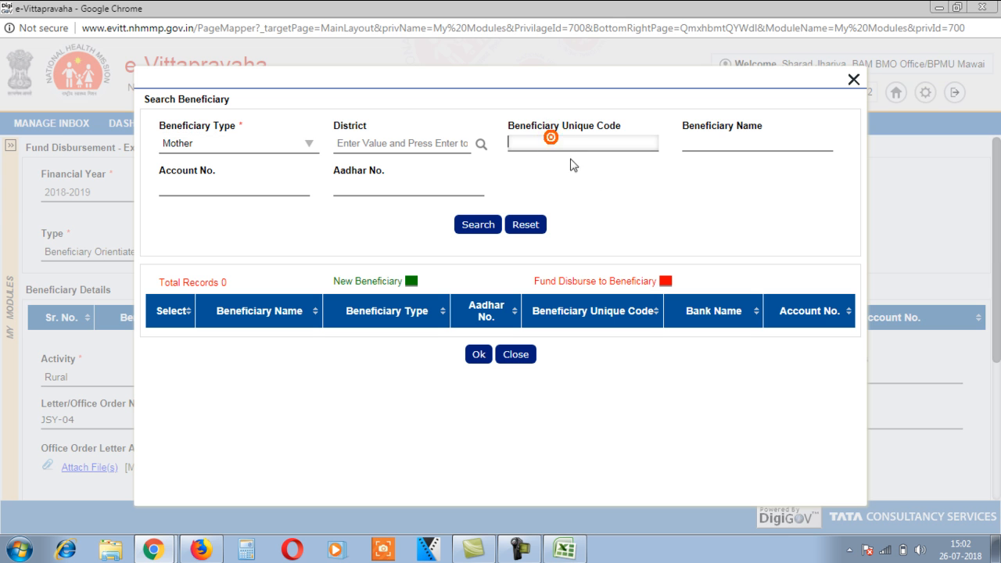
{"action": "key", "text": "alt+Tab"}
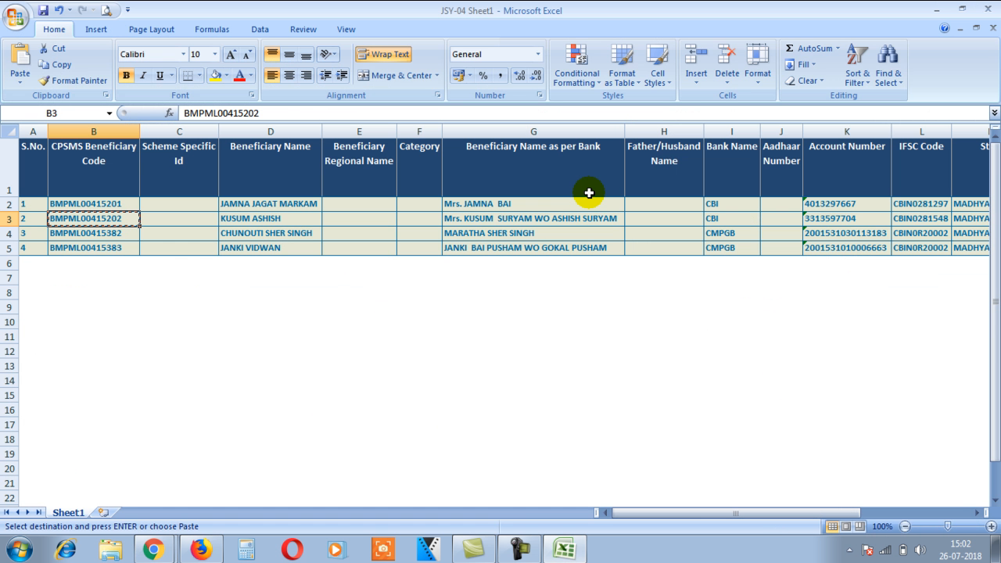
{"action": "key", "text": "Down"}
{"action": "key", "text": "alt+Tab"}
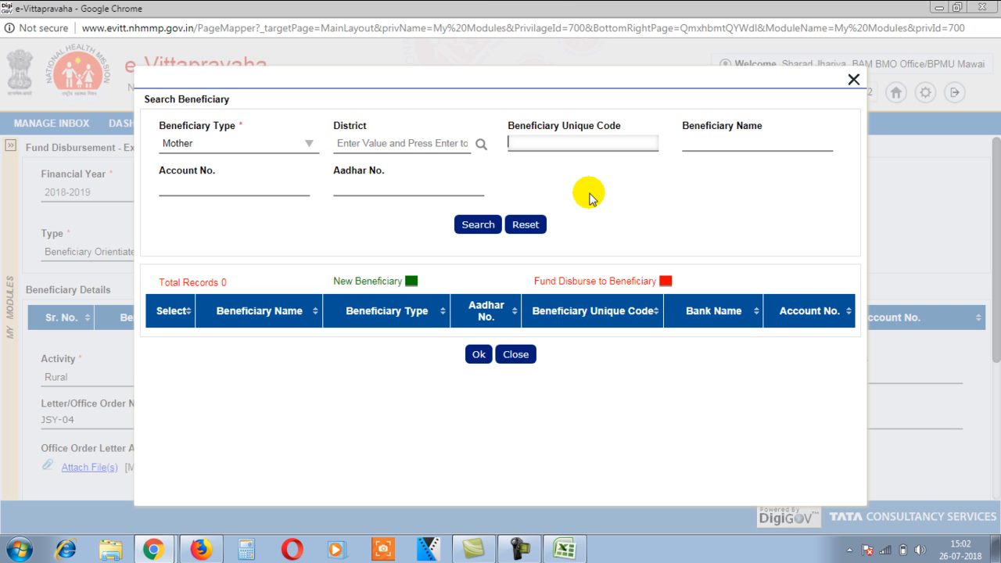
{"action": "left_click", "coordinate": [475, 226]}
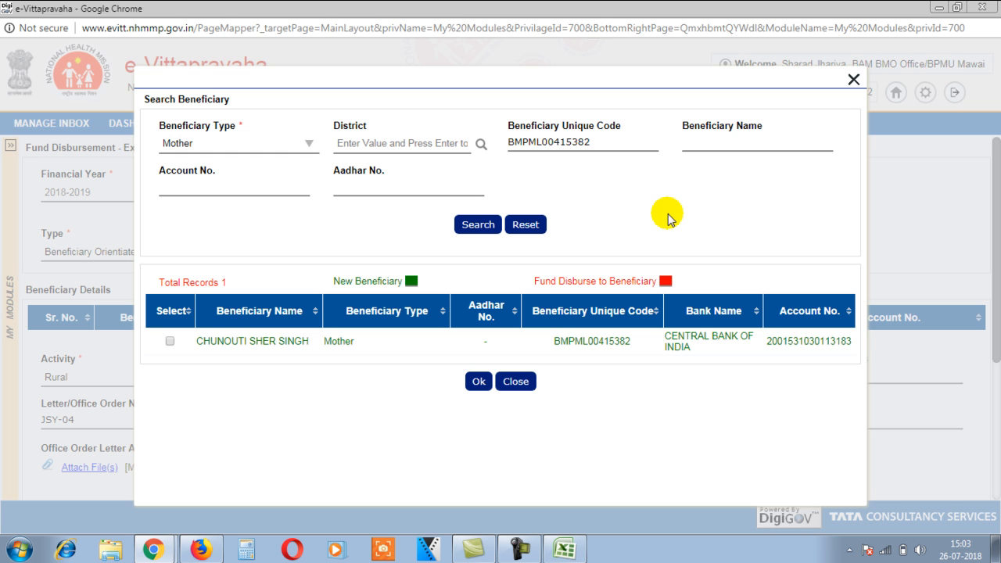
{"action": "left_click", "coordinate": [169, 343]}
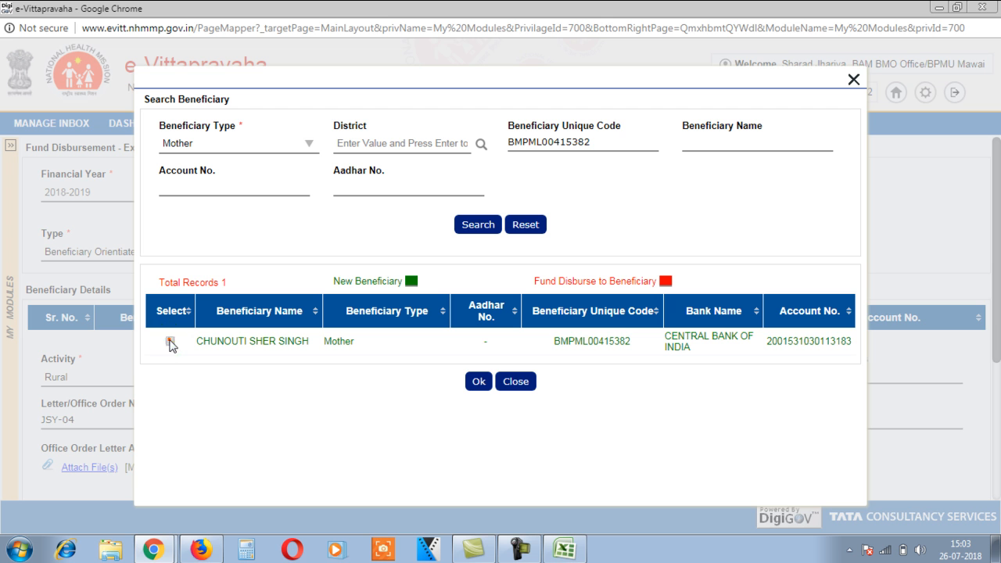
{"action": "left_click", "coordinate": [479, 382]}
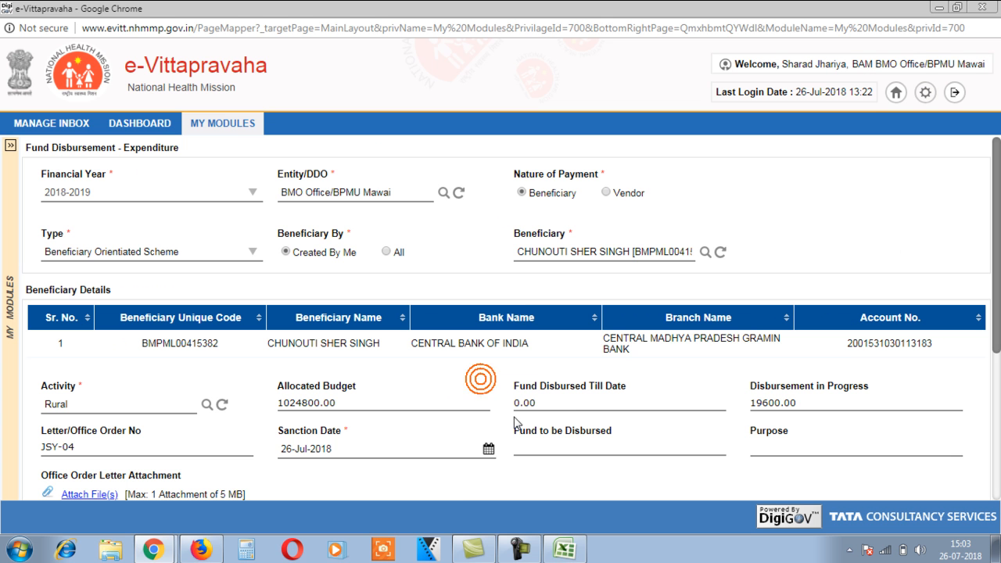
{"action": "scroll", "coordinate": [592, 335], "scroll_direction": "down", "scroll_amount": 3}
{"action": "left_click", "coordinate": [496, 310]}
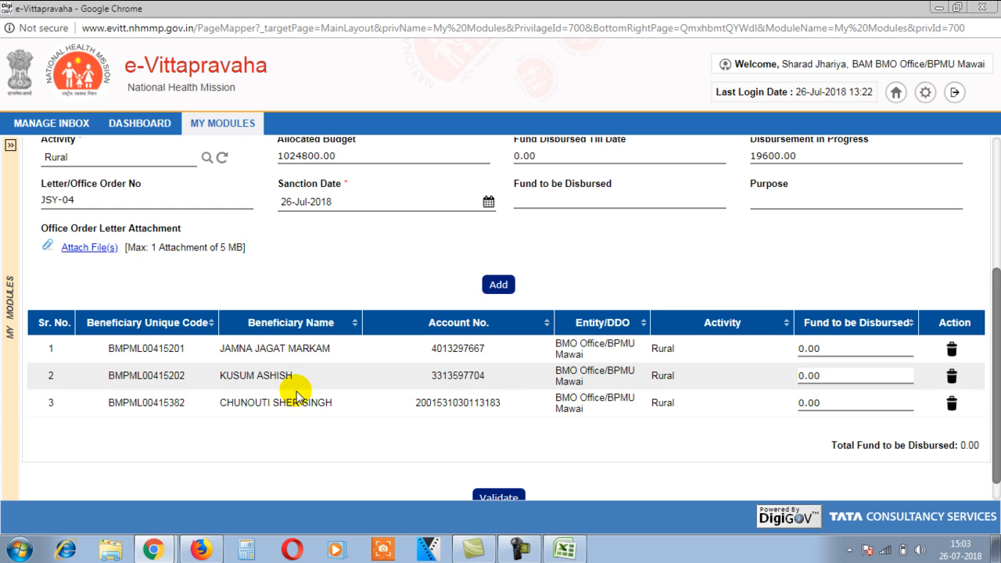
{"action": "scroll", "coordinate": [478, 399], "scroll_direction": "up", "scroll_amount": 3}
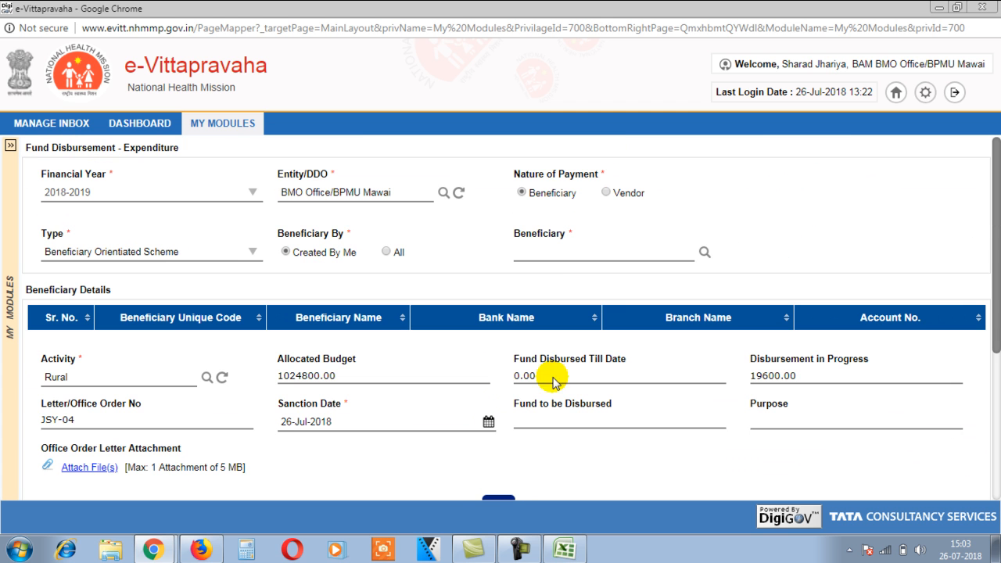
Step: Reopen the beneficiary search with Mother as the beneficiary type
{"action": "left_click", "coordinate": [704, 254]}
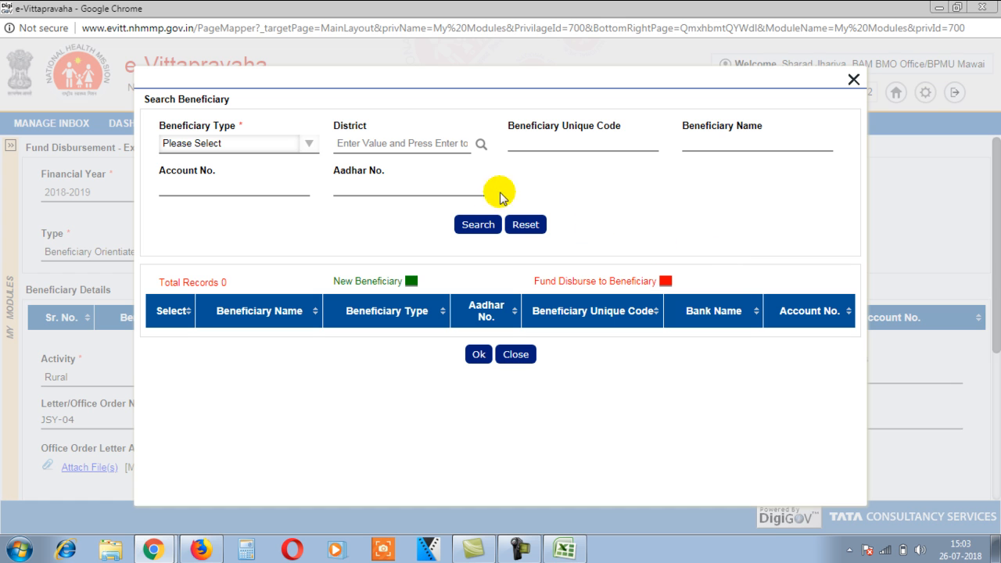
{"action": "left_click", "coordinate": [292, 144]}
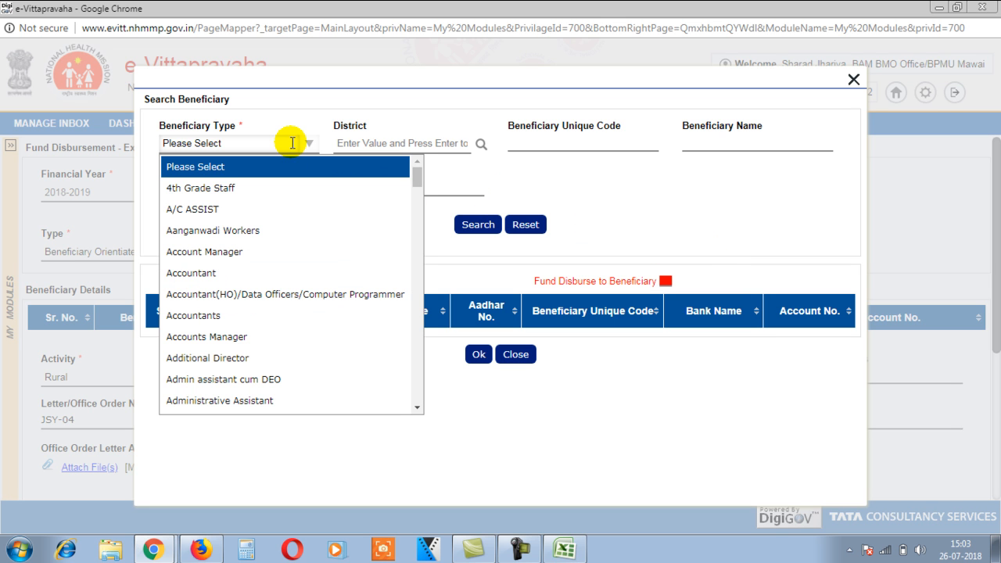
{"action": "key", "text": "m"}
{"action": "key", "text": "e"}
{"action": "key", "text": "o"}
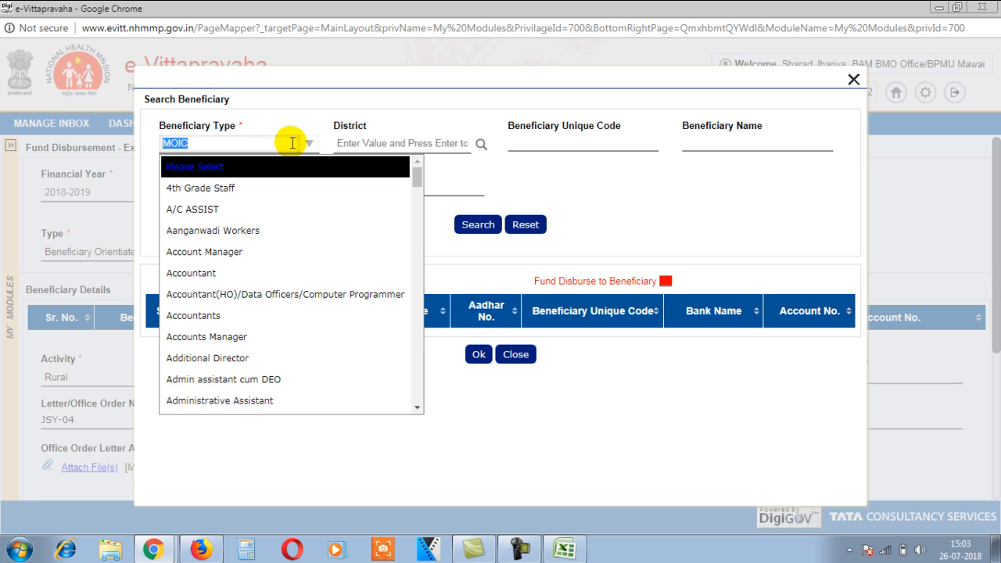
{"action": "key", "text": "Return"}
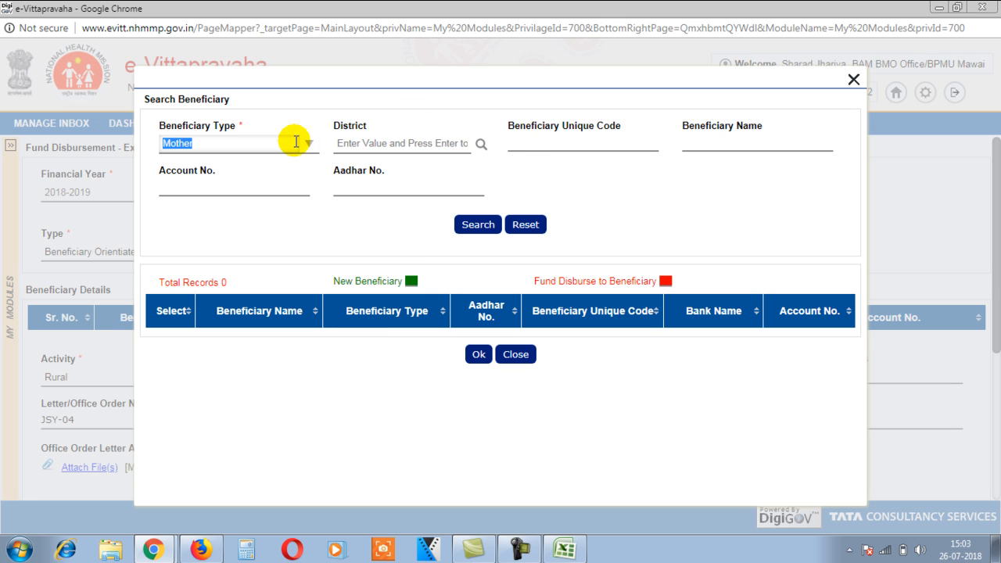
Step: Look up the fourth beneficiary by her spreadsheet code and add her as row 4
{"action": "left_click", "coordinate": [538, 139]}
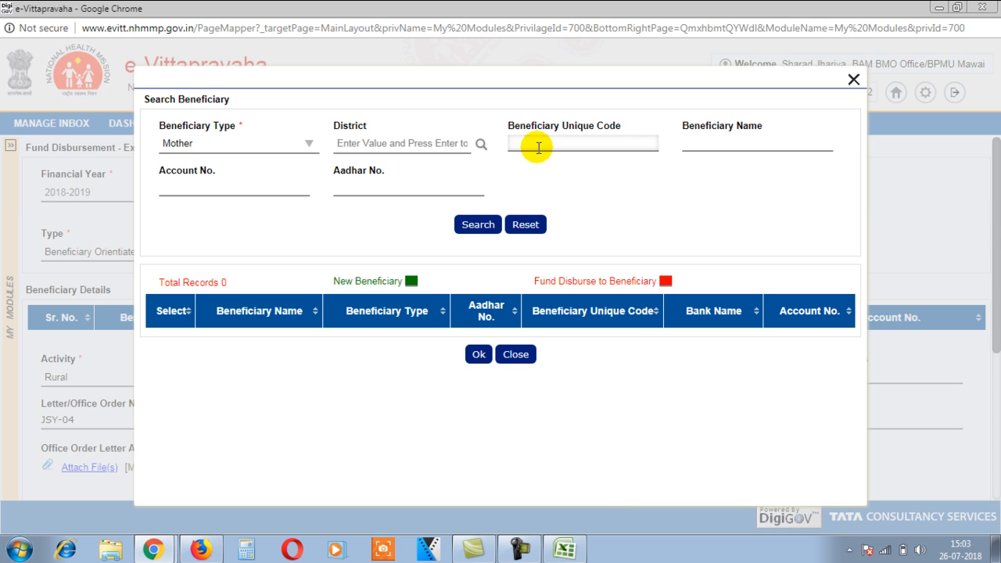
{"action": "key", "text": "alt+Tab"}
{"action": "key", "text": "Down"}
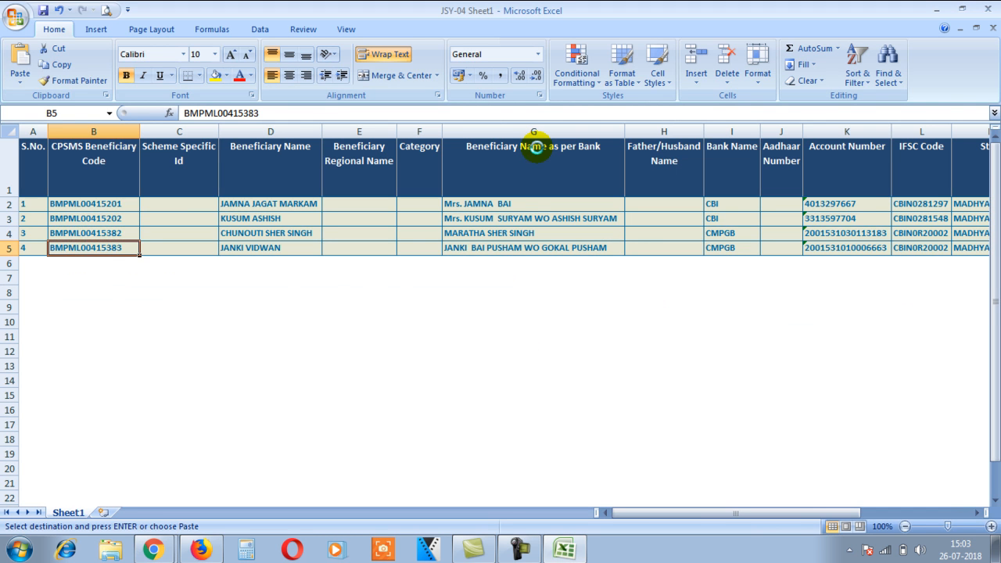
{"action": "key", "text": "alt+Tab"}
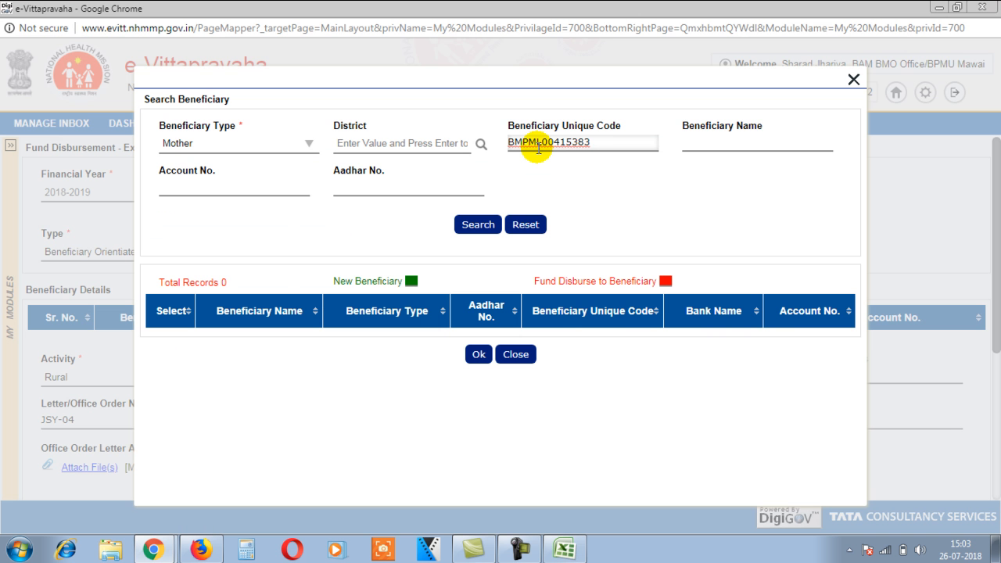
{"action": "left_click", "coordinate": [481, 225]}
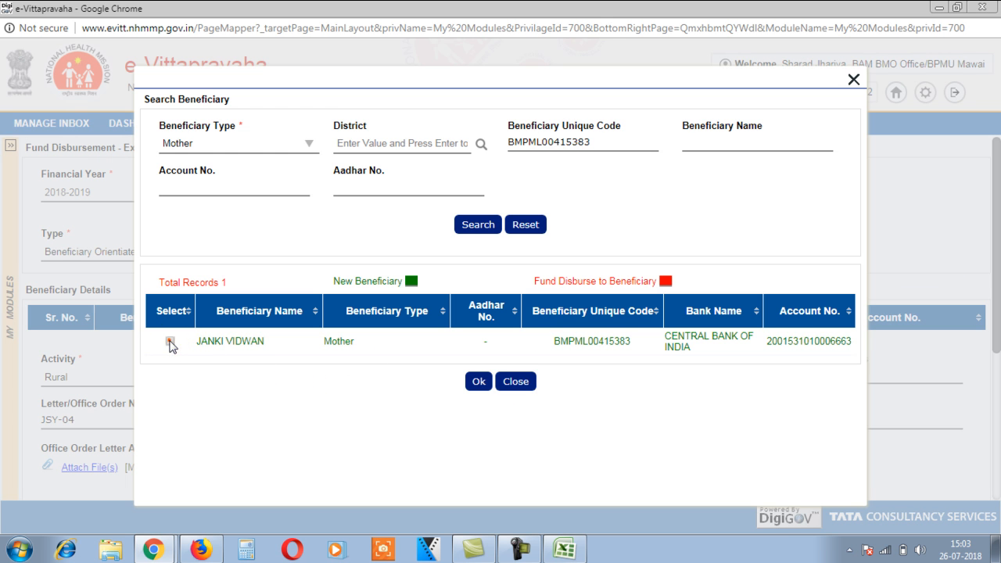
{"action": "left_click", "coordinate": [169, 340]}
{"action": "left_click", "coordinate": [479, 383]}
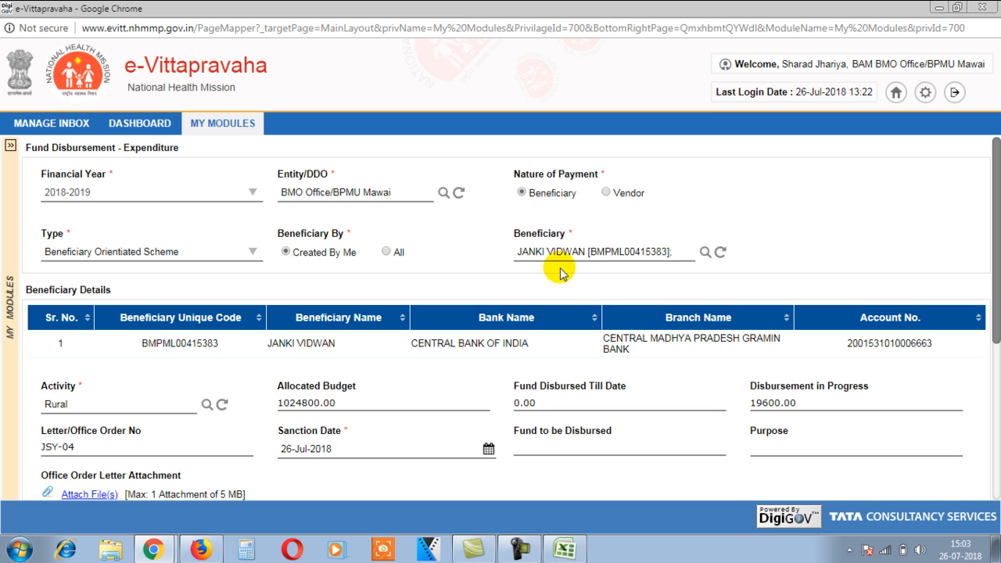
{"action": "scroll", "coordinate": [592, 290], "scroll_direction": "down", "scroll_amount": 3}
{"action": "left_click", "coordinate": [498, 311]}
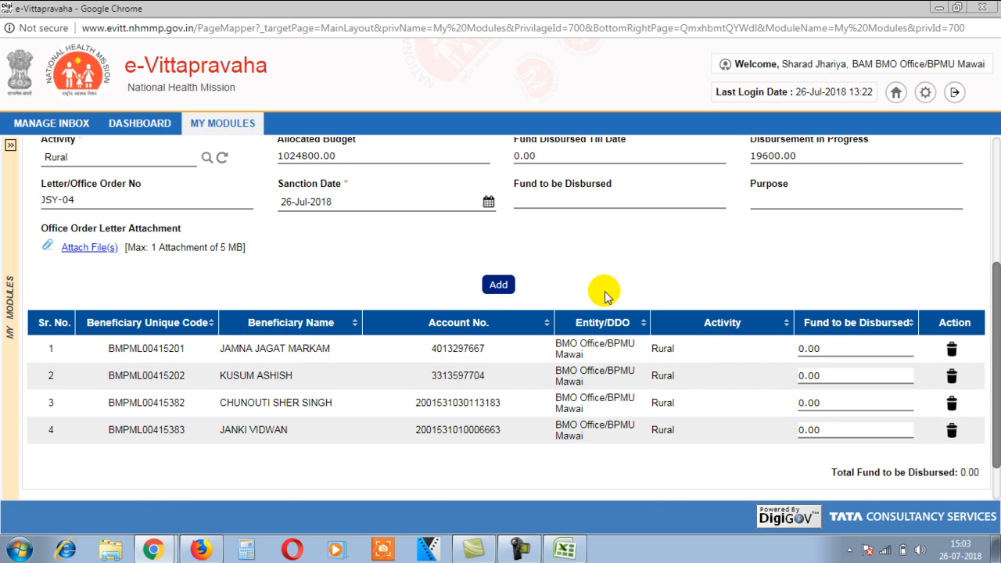
{"action": "scroll", "coordinate": [603, 290], "scroll_direction": "up", "scroll_amount": 1}
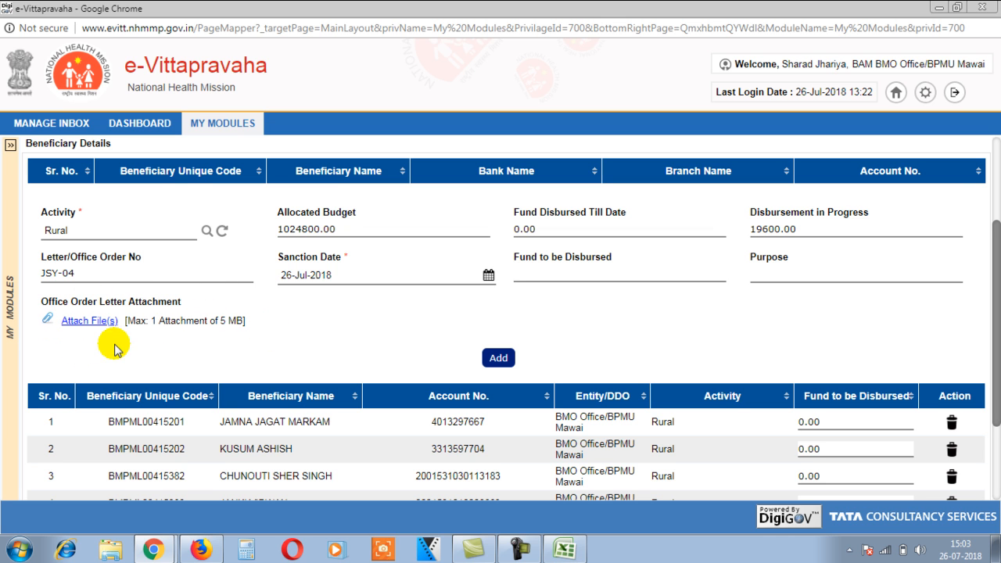
Step: Enter 1400 as Fund to be Disbursed for rows 1 through 4 of the list
{"action": "scroll", "coordinate": [693, 341], "scroll_direction": "down", "scroll_amount": 3}
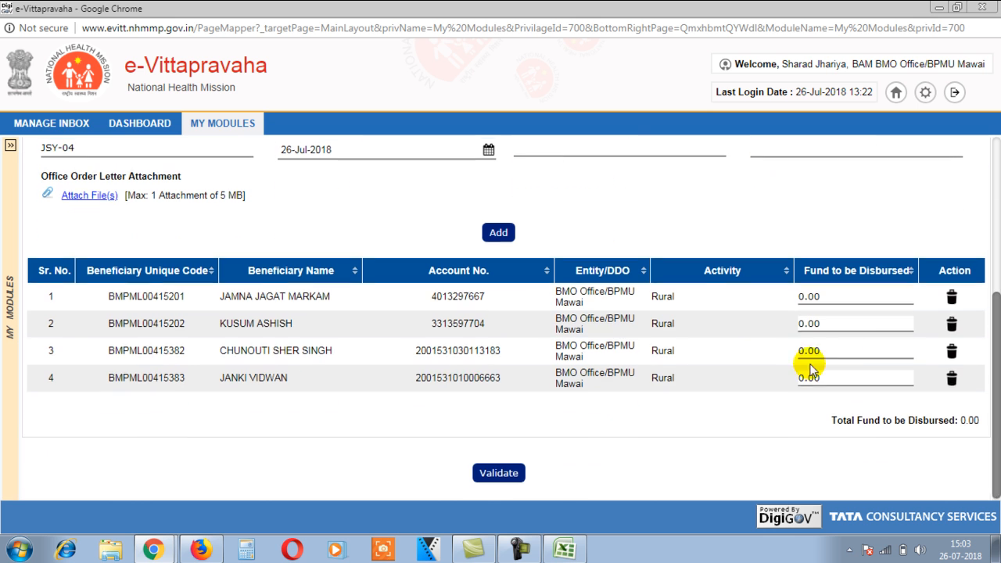
{"action": "left_click", "coordinate": [810, 295]}
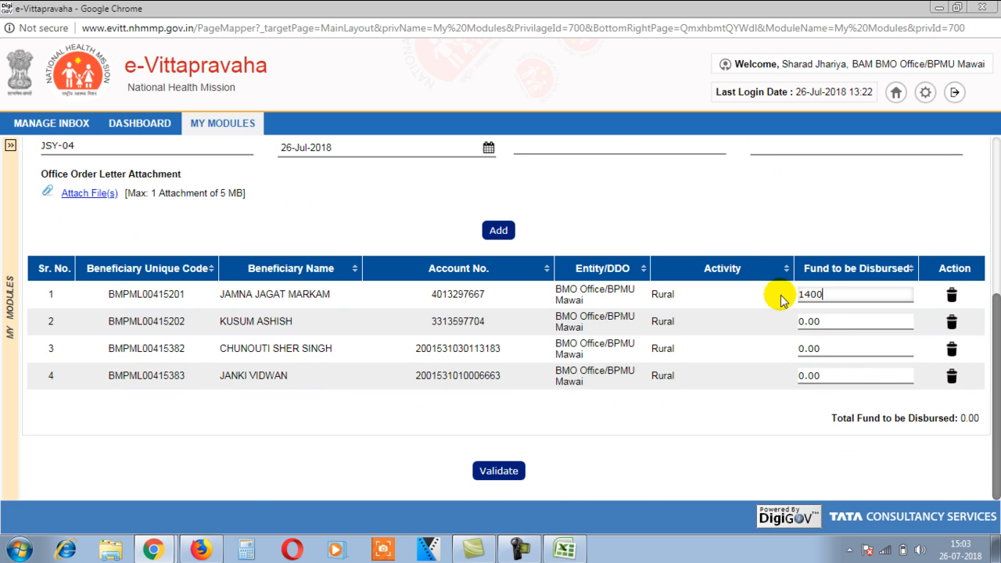
{"action": "left_click", "coordinate": [826, 321]}
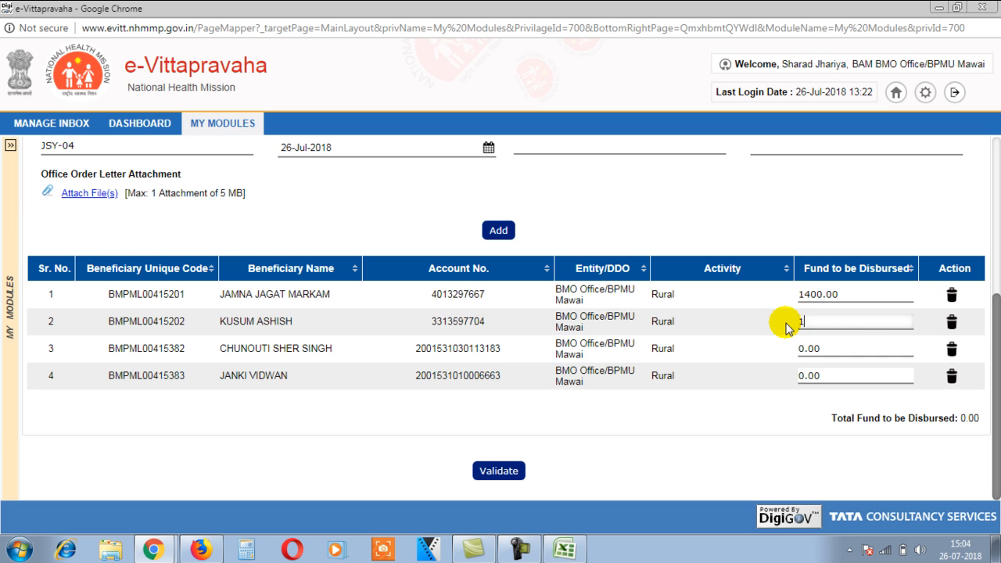
{"action": "left_click", "coordinate": [822, 349]}
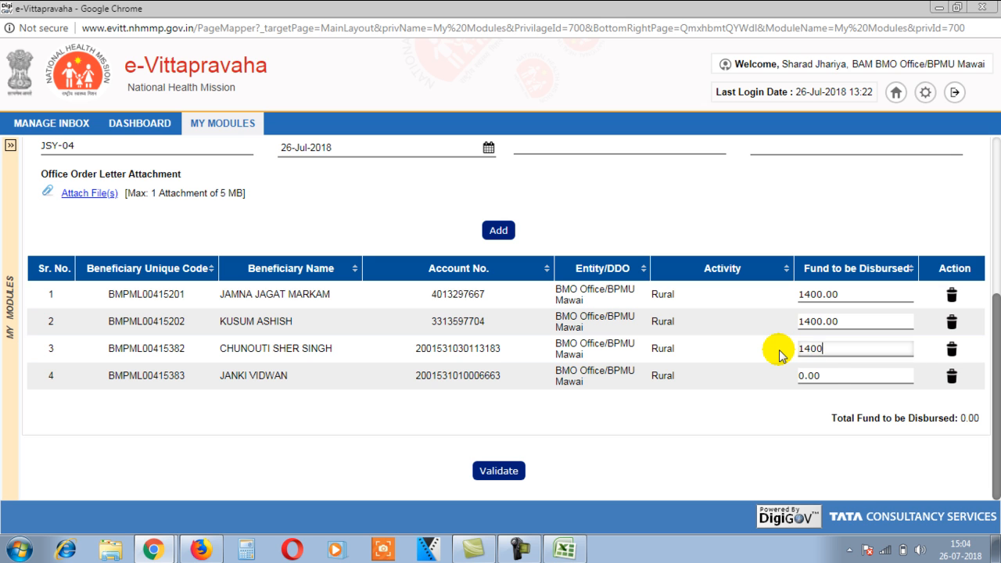
{"action": "left_click", "coordinate": [809, 375]}
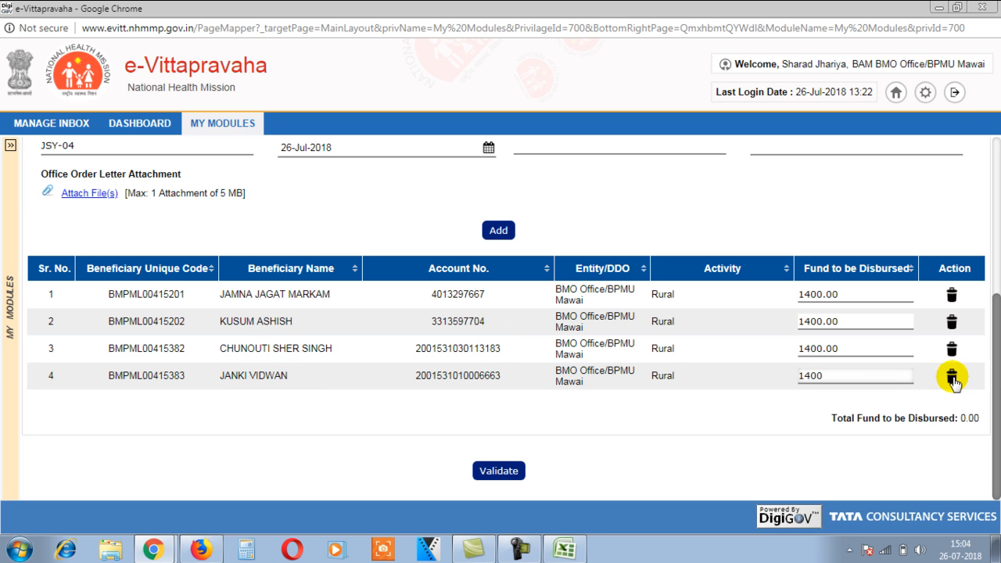
{"action": "left_click", "coordinate": [650, 440]}
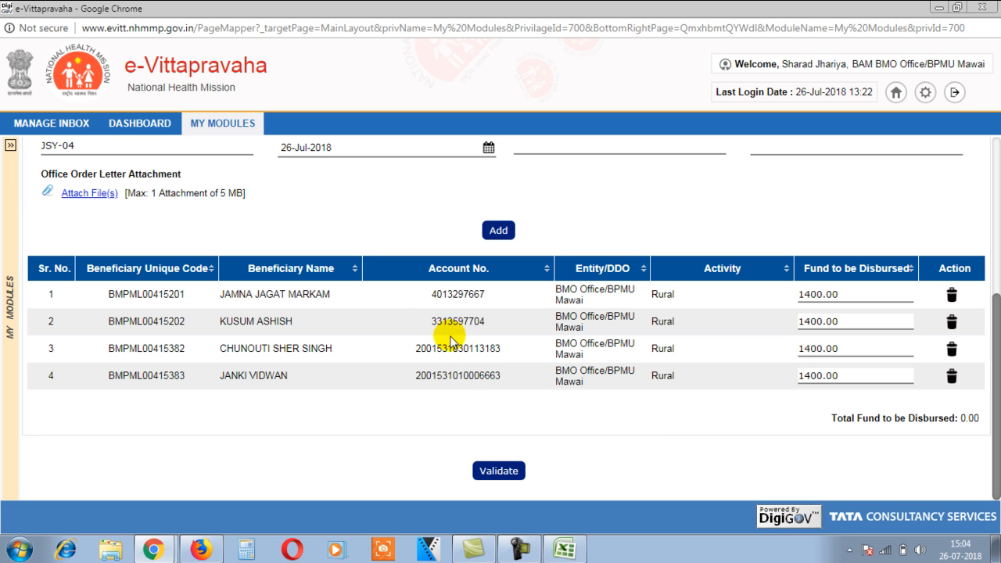
Step: Validate the four JSY-04 amounts and submit the 5600.00 request, confirming and acknowledging success
{"action": "left_click", "coordinate": [498, 472]}
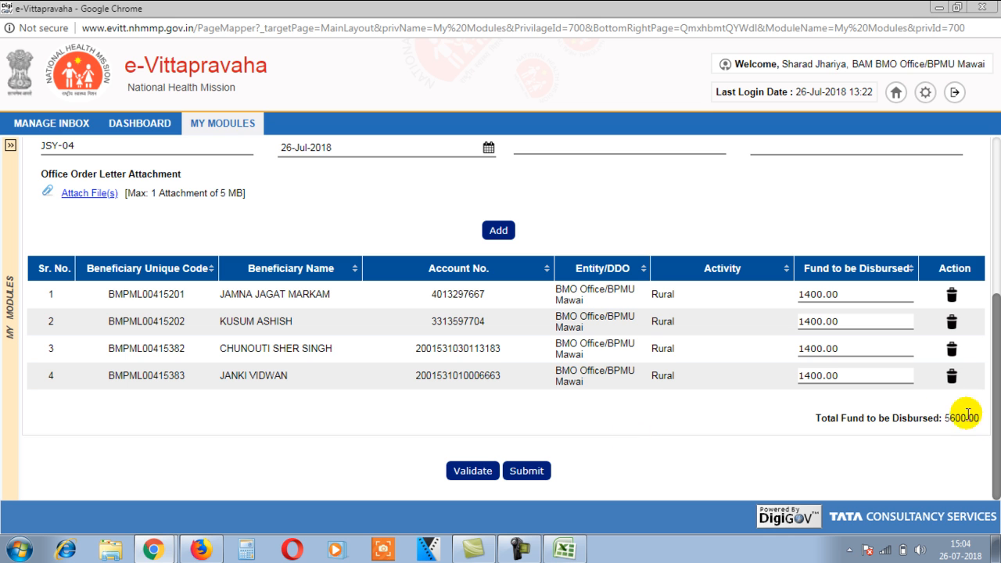
{"action": "left_click", "coordinate": [526, 472]}
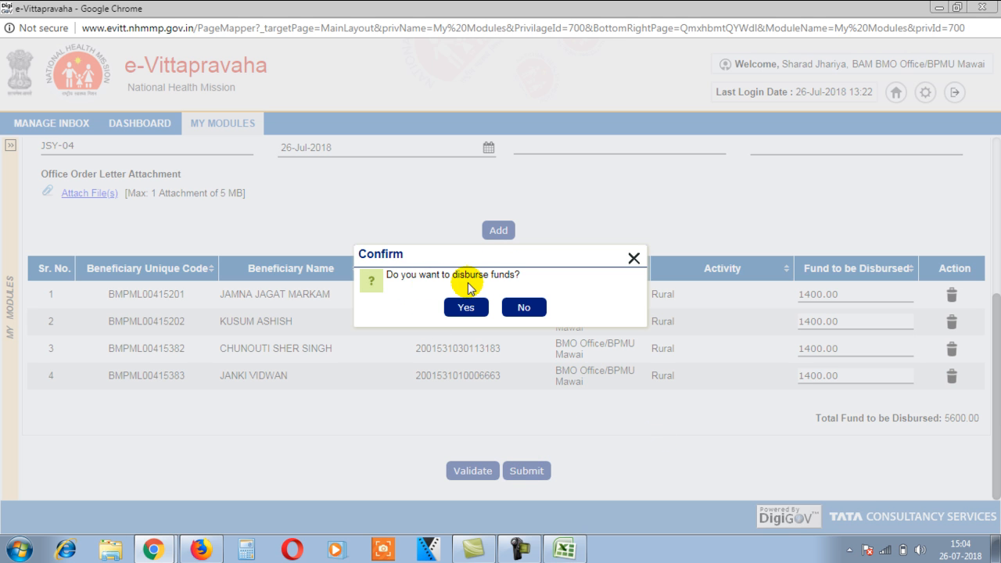
{"action": "left_click", "coordinate": [465, 308]}
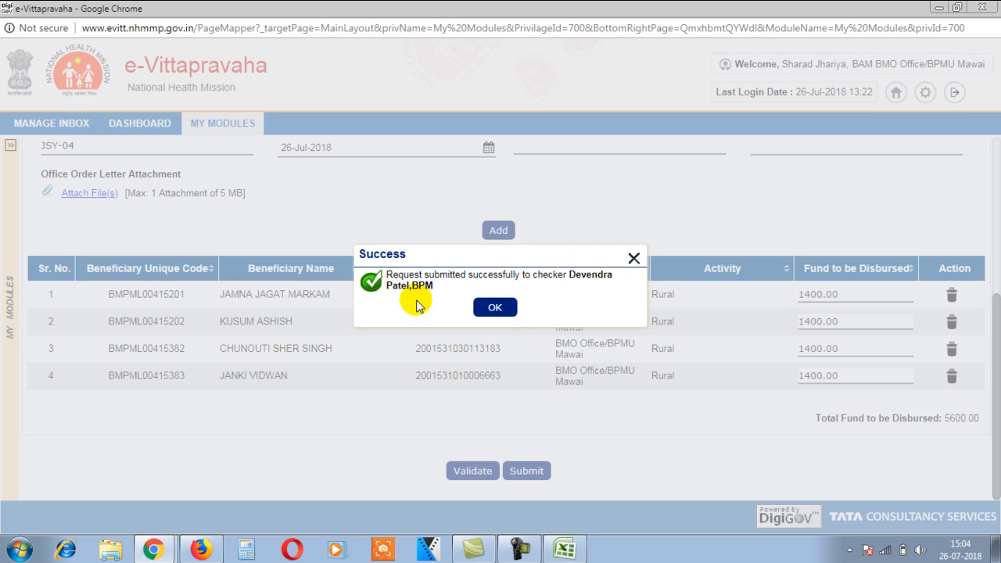
{"action": "left_click", "coordinate": [496, 310]}
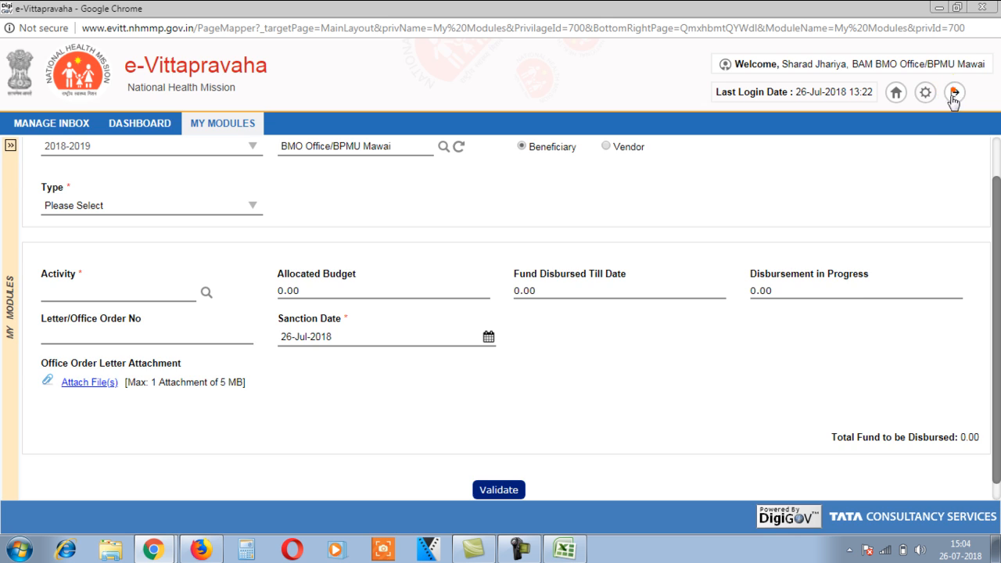
Step: Log out and sign back in with the BPM checker account password
{"action": "left_click", "coordinate": [955, 93]}
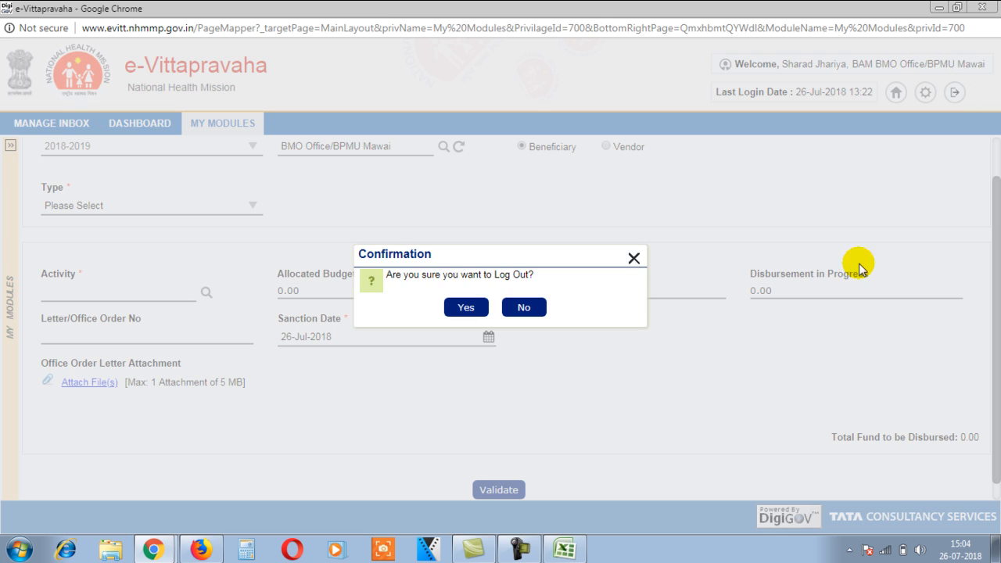
{"action": "left_click", "coordinate": [466, 309]}
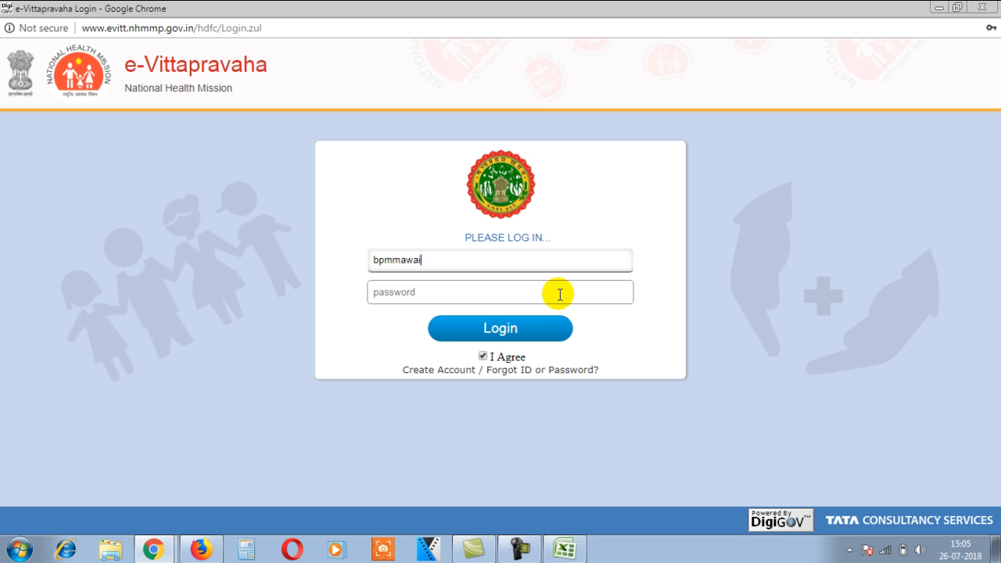
{"action": "left_click", "coordinate": [561, 294]}
{"action": "type", "text": "a"}
{"action": "left_click", "coordinate": [522, 329]}
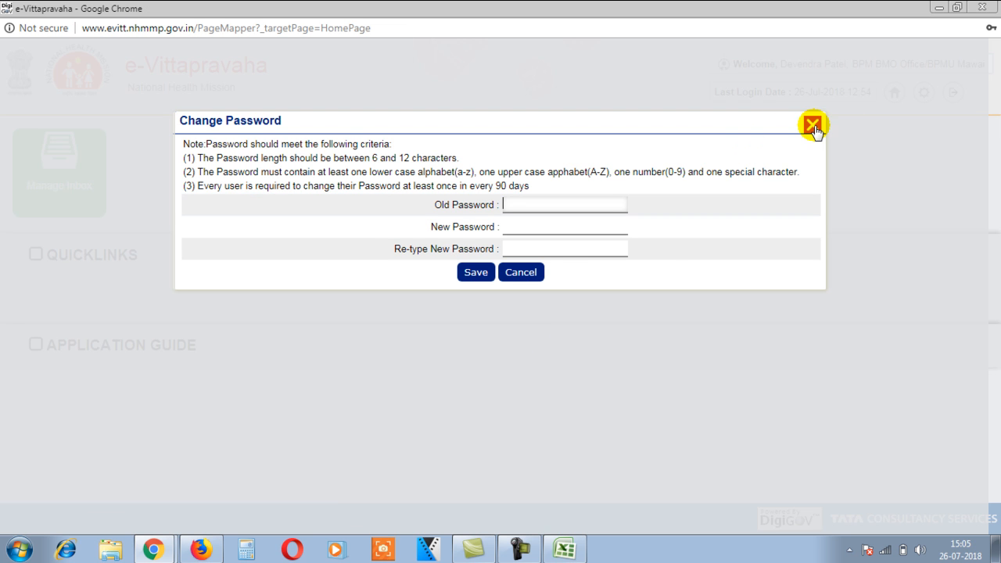
Step: Dismiss the repeated Change Password prompts to reach the BPM home page
{"action": "left_click", "coordinate": [812, 125]}
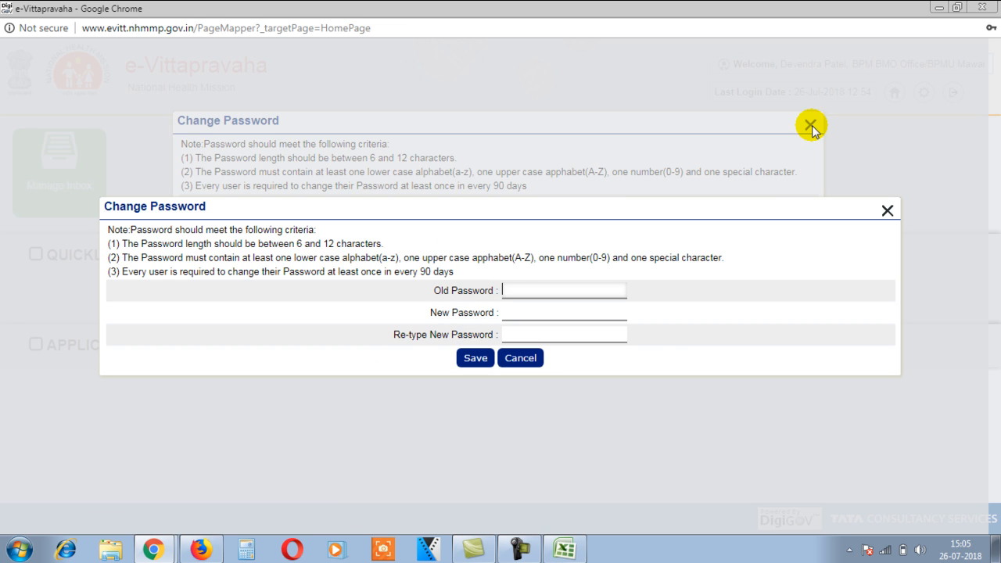
{"action": "left_click", "coordinate": [890, 205]}
{"action": "left_click", "coordinate": [811, 125]}
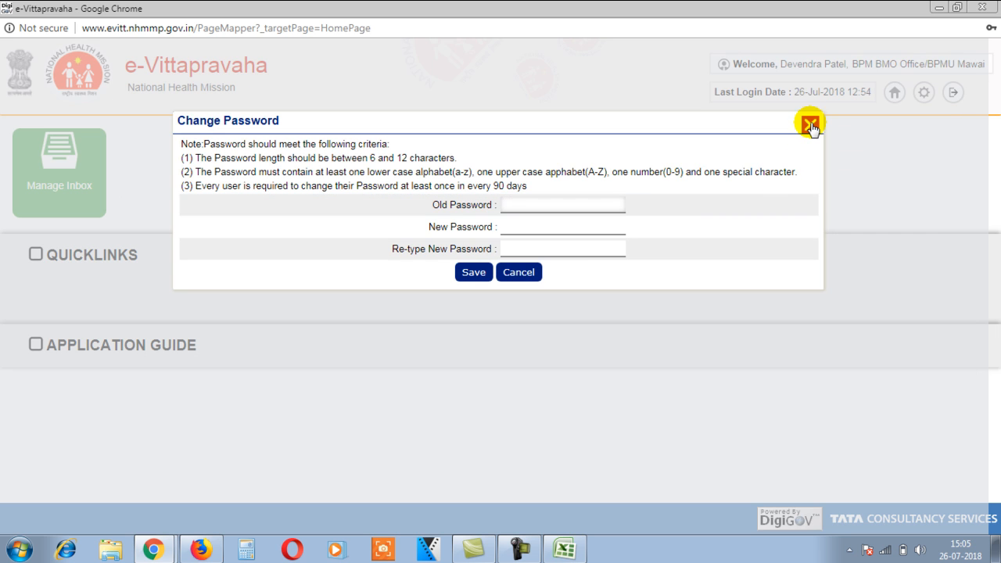
{"action": "left_click", "coordinate": [812, 124]}
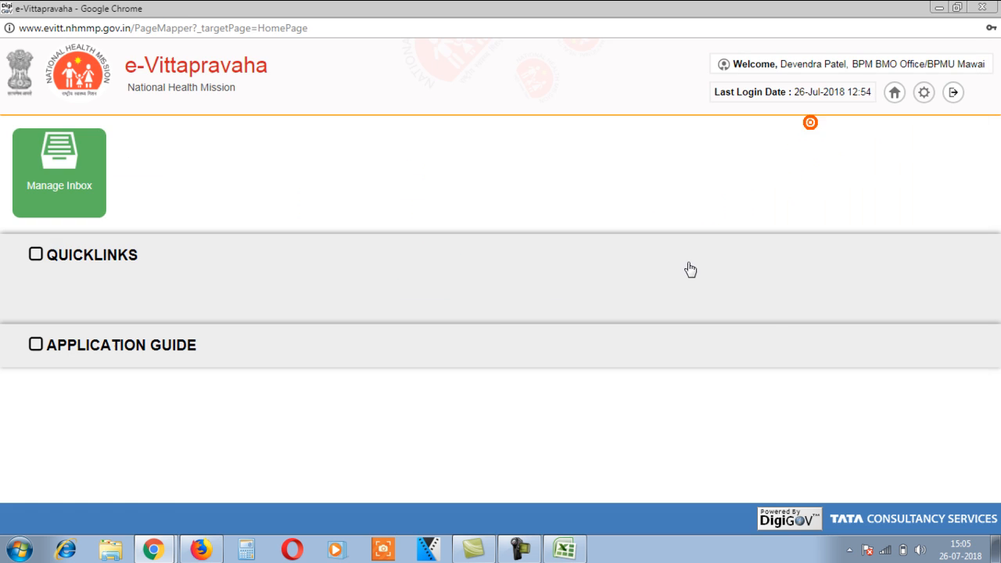
Step: Open the inbox and the received Fund Disbursement file dated 26 Jul 2018
{"action": "left_click", "coordinate": [60, 156]}
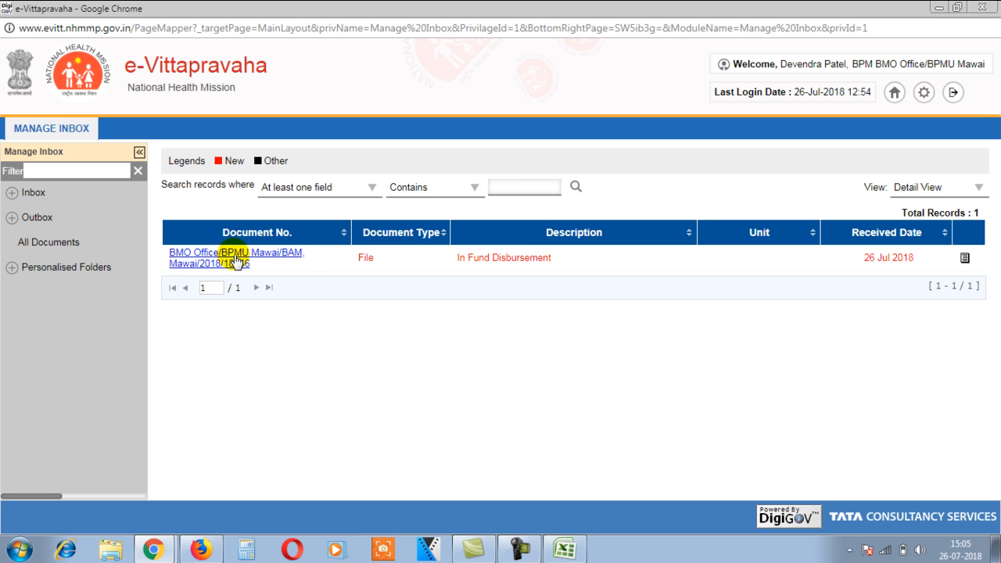
{"action": "left_click", "coordinate": [234, 259]}
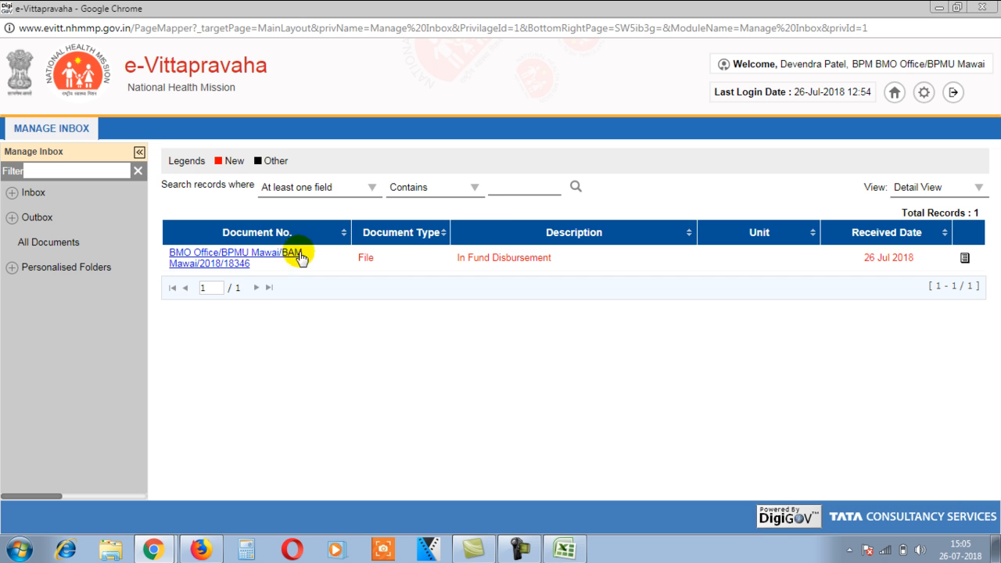
{"action": "left_click", "coordinate": [265, 253]}
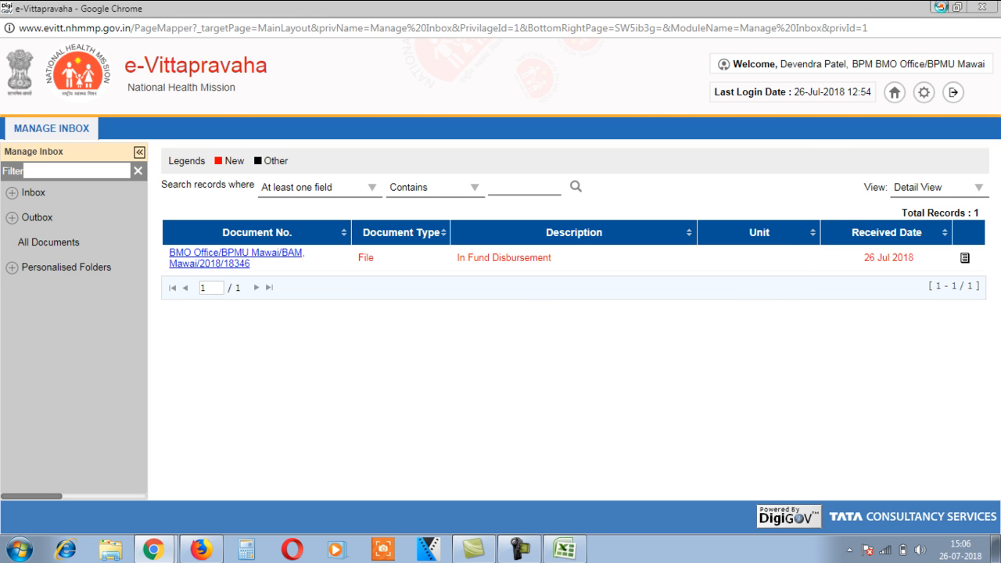
Step: Minimise the portal and close the Excel JSY-04 beneficiary sheet, cancelling the pending copy
{"action": "left_click", "coordinate": [939, 7]}
{"action": "left_click", "coordinate": [572, 396]}
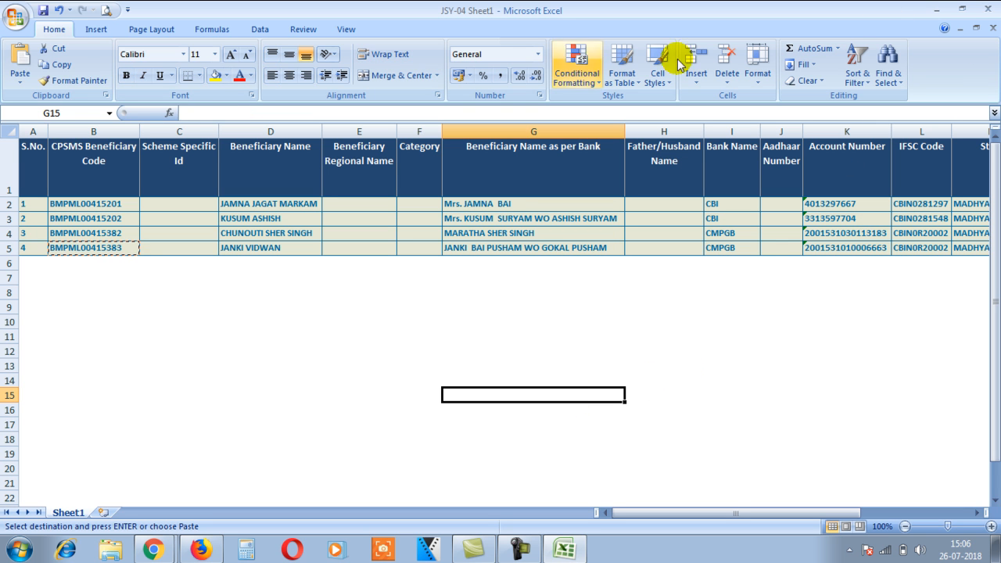
{"action": "key", "text": "Escape"}
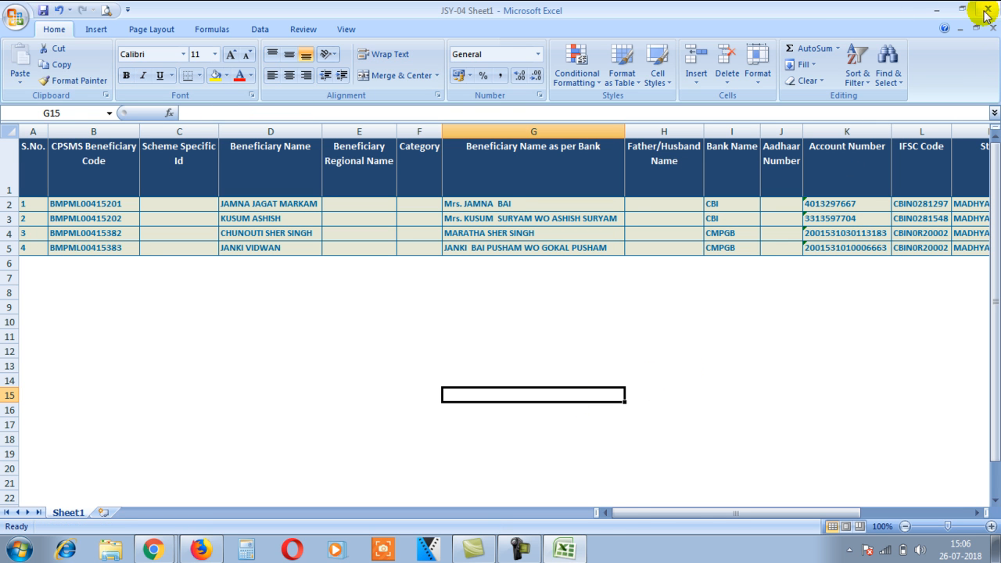
{"action": "left_click", "coordinate": [984, 14]}
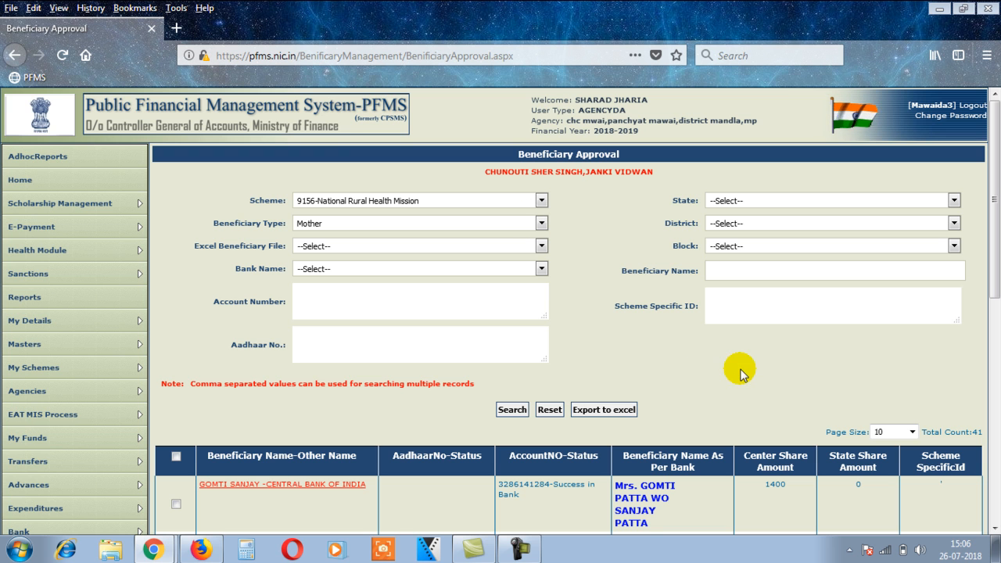
Step: Switch from Beneficiary Approval to the PFMS payment-file search window listing JSY-INST-R 1400 payments
{"action": "scroll", "coordinate": [740, 373], "scroll_direction": "down", "scroll_amount": 6}
{"action": "scroll", "coordinate": [744, 377], "scroll_direction": "up", "scroll_amount": 3}
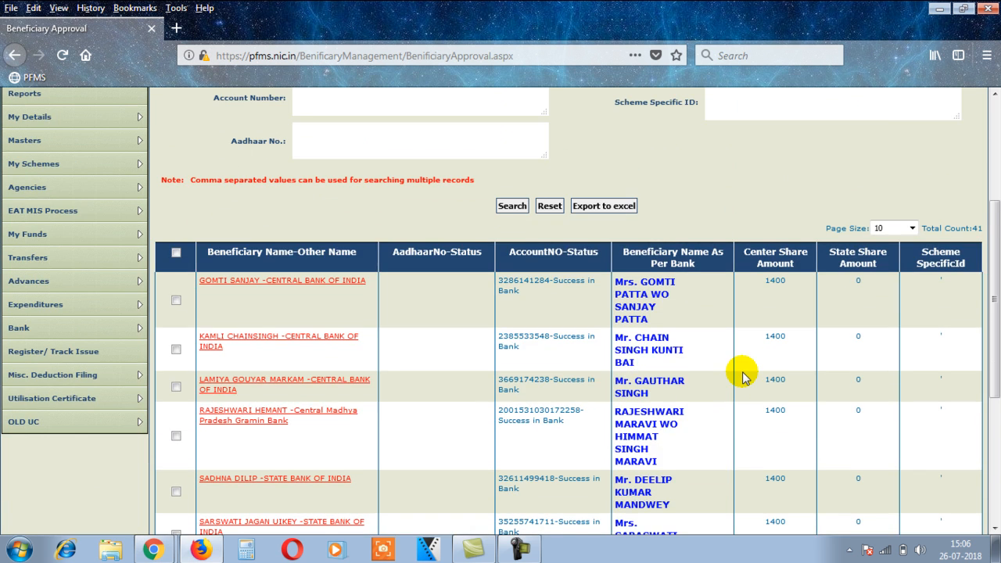
{"action": "scroll", "coordinate": [744, 377], "scroll_direction": "down", "scroll_amount": 1}
{"action": "scroll", "coordinate": [744, 373], "scroll_direction": "up", "scroll_amount": 5}
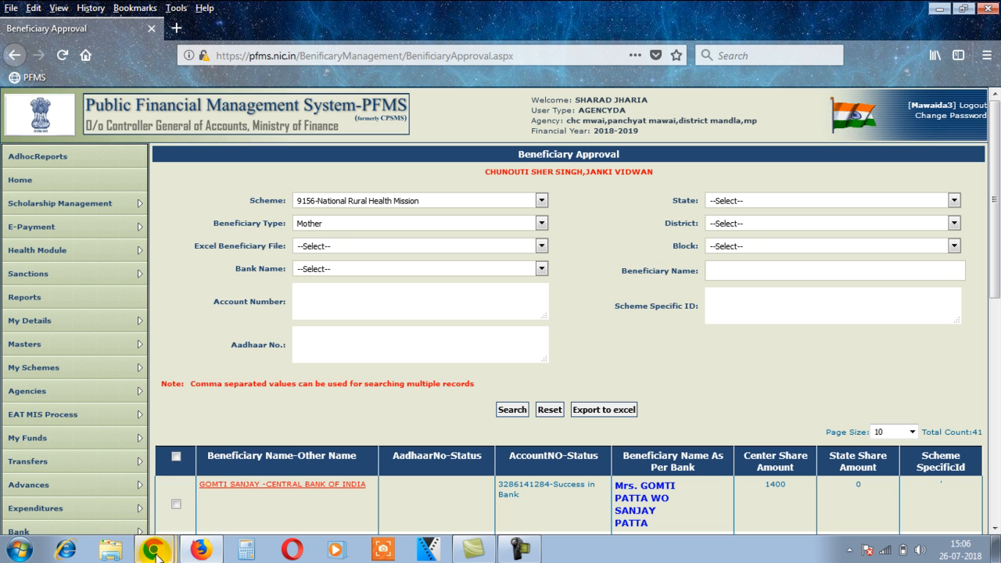
{"action": "mouse_move", "coordinate": [154, 550]}
{"action": "left_click", "coordinate": [156, 492]}
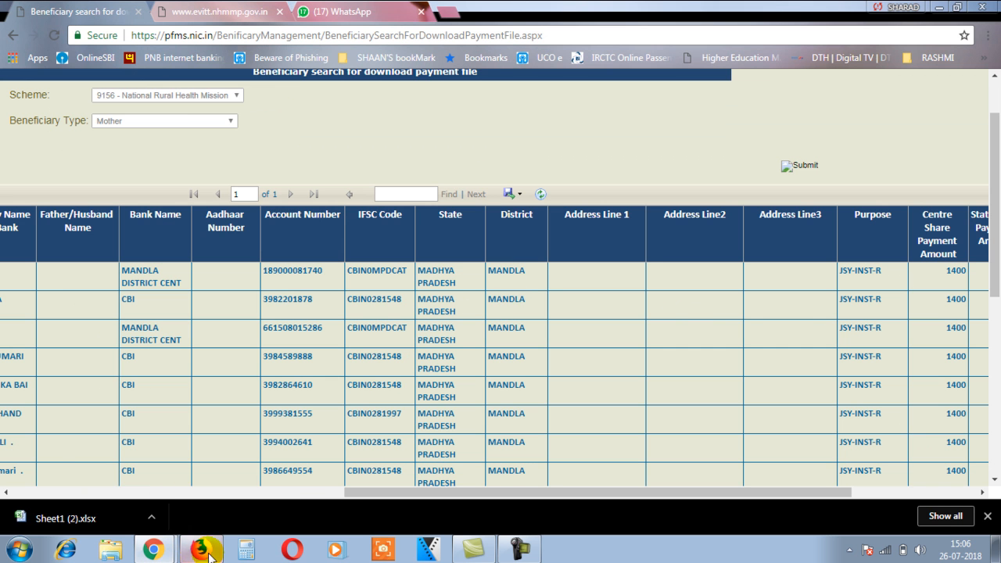
Step: Back in e-Vittapravaha, select all four beneficiaries and certify them as eligible
{"action": "left_click", "coordinate": [187, 523]}
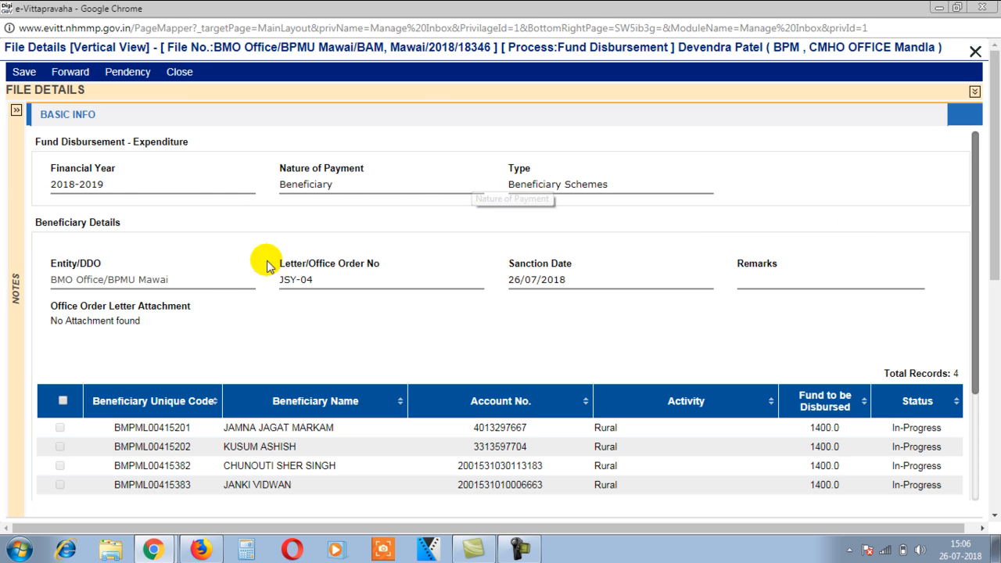
{"action": "scroll", "coordinate": [185, 363], "scroll_direction": "down", "scroll_amount": 1}
{"action": "scroll", "coordinate": [186, 362], "scroll_direction": "down", "scroll_amount": 2}
{"action": "left_click", "coordinate": [62, 254]}
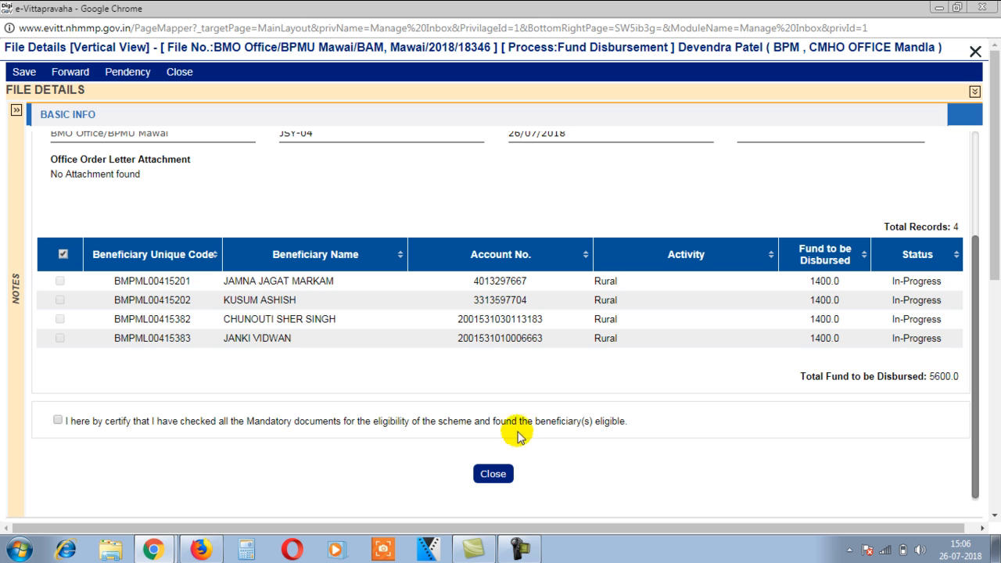
{"action": "left_click", "coordinate": [58, 421]}
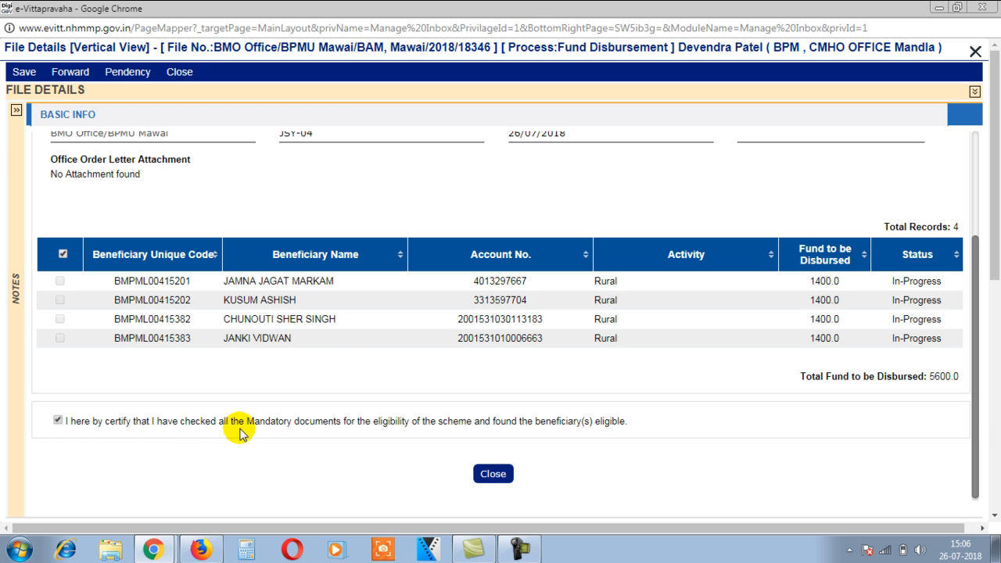
Step: Forward the JSY-04 disbursement file to the BMO and acknowledge the success message
{"action": "left_click", "coordinate": [69, 71]}
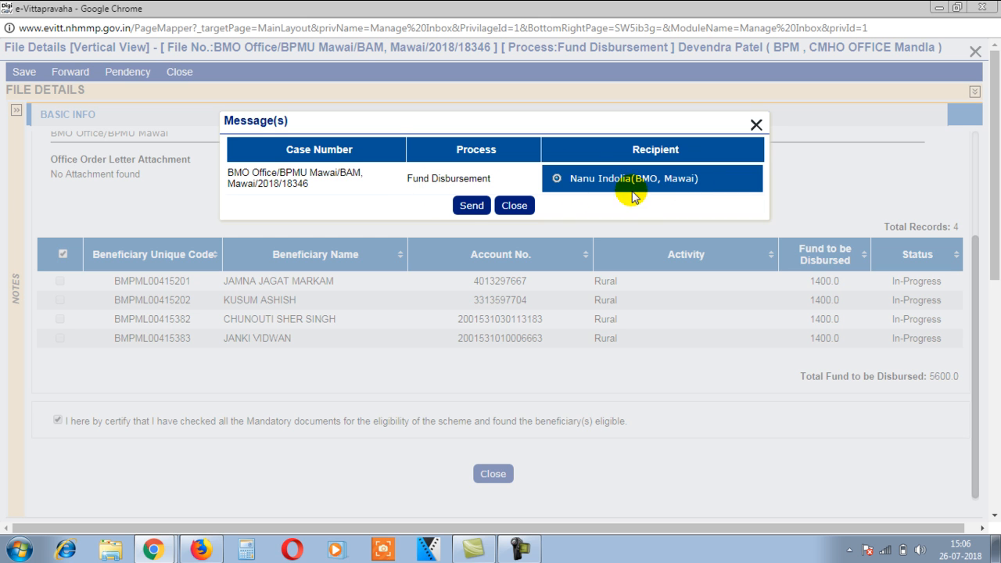
{"action": "left_click", "coordinate": [473, 205]}
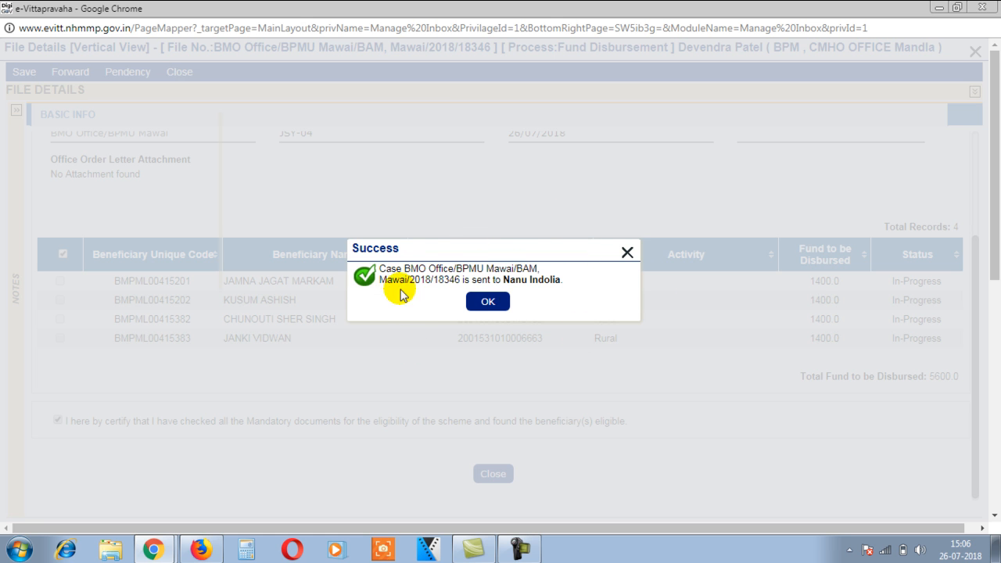
{"action": "left_click", "coordinate": [491, 306]}
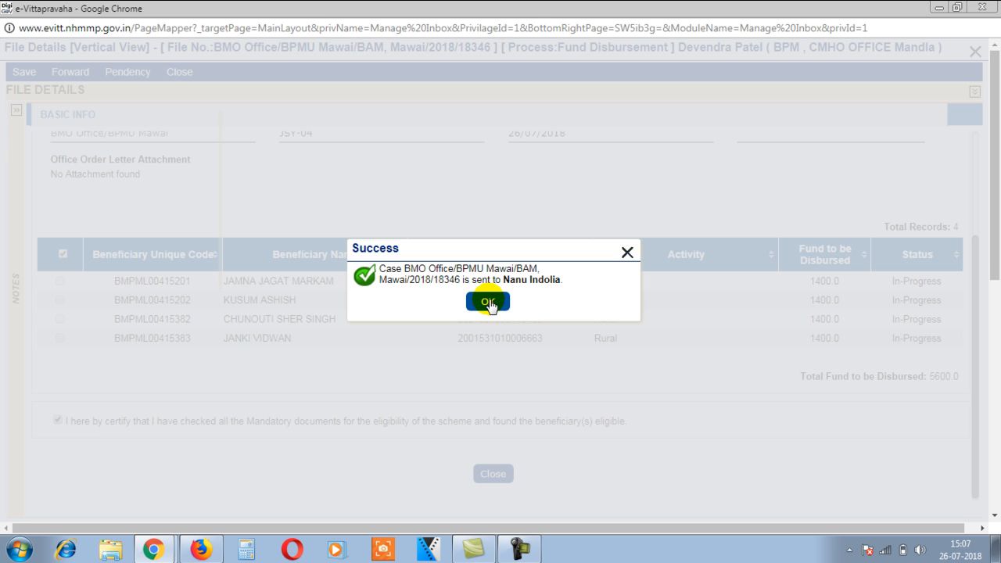
{"action": "left_click", "coordinate": [490, 304]}
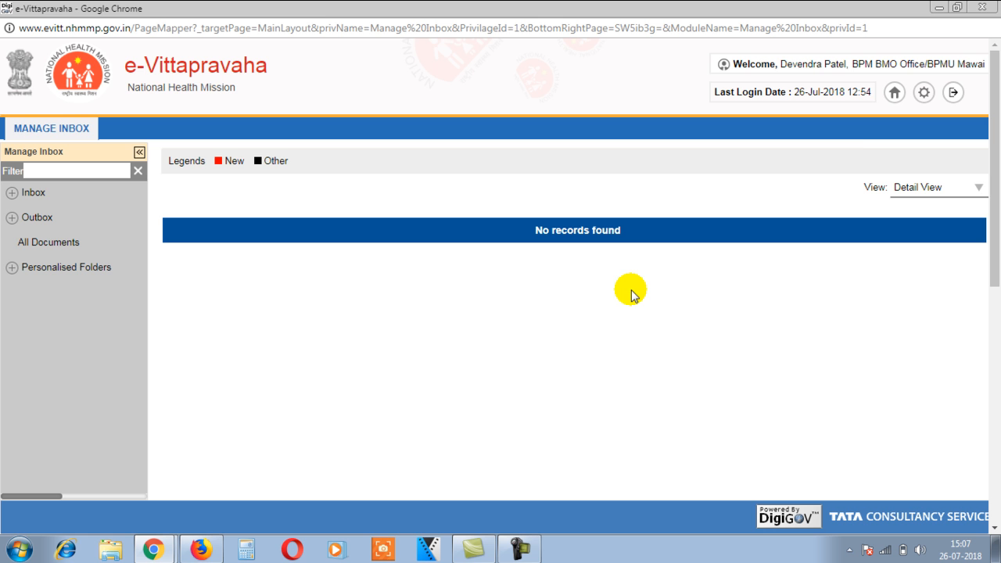
Step: Log out of the BPM account and sign in with the BMO account password
{"action": "left_click", "coordinate": [954, 92]}
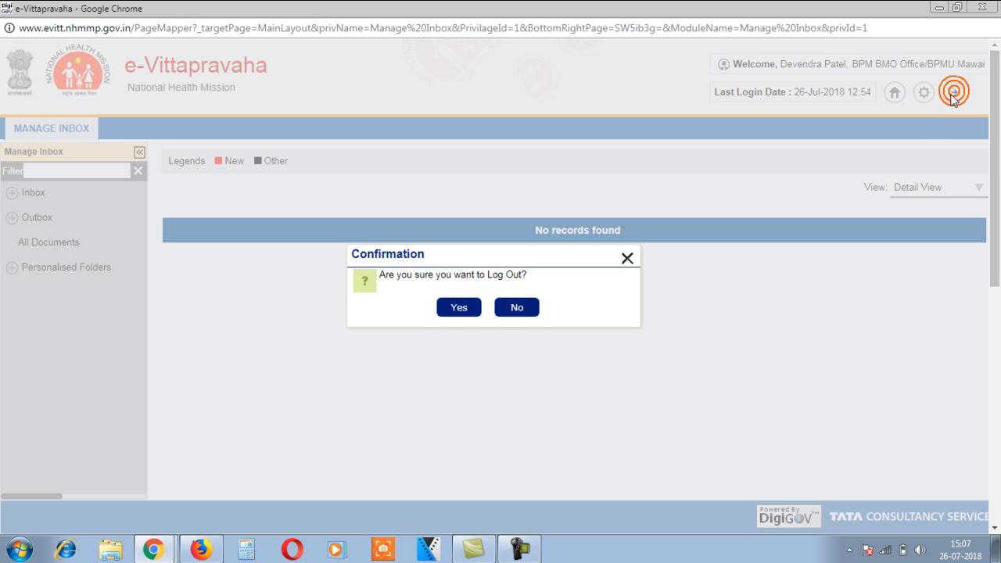
{"action": "left_click", "coordinate": [463, 310]}
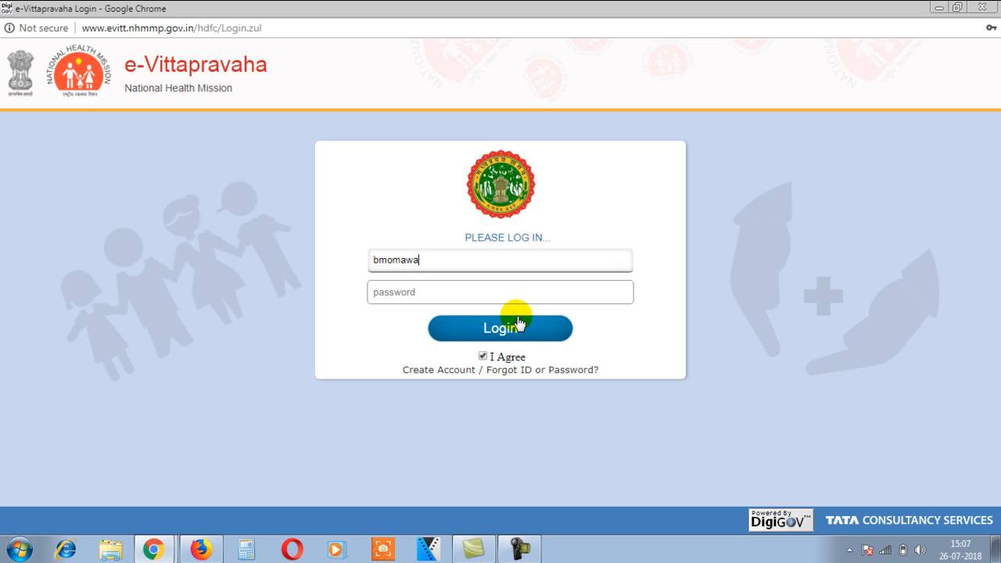
{"action": "left_click", "coordinate": [505, 293]}
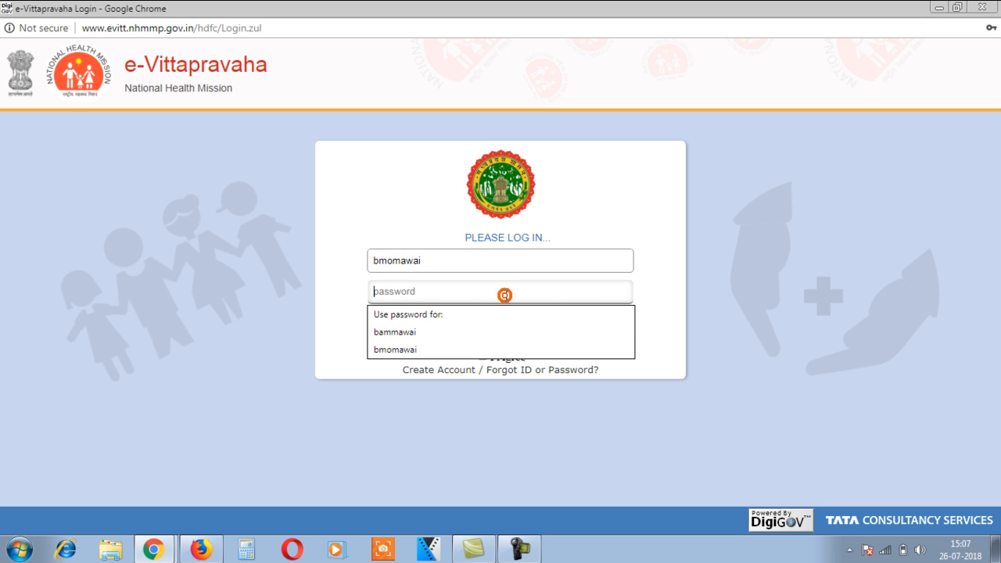
{"action": "type", "text": "•"}
{"action": "left_click", "coordinate": [498, 327]}
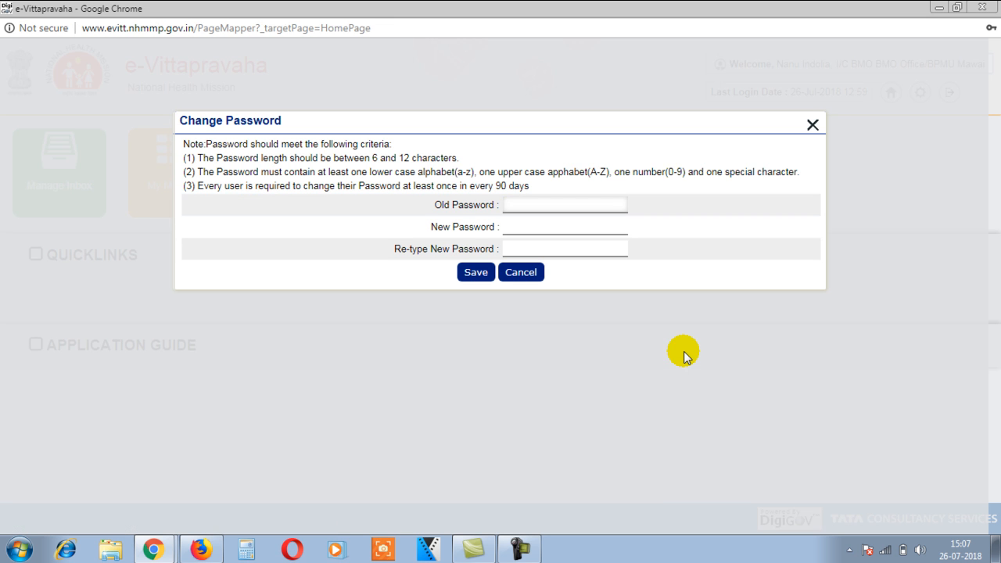
Step: Dismiss the three Change Password prompts to reach the BMO home page
{"action": "left_click", "coordinate": [812, 125]}
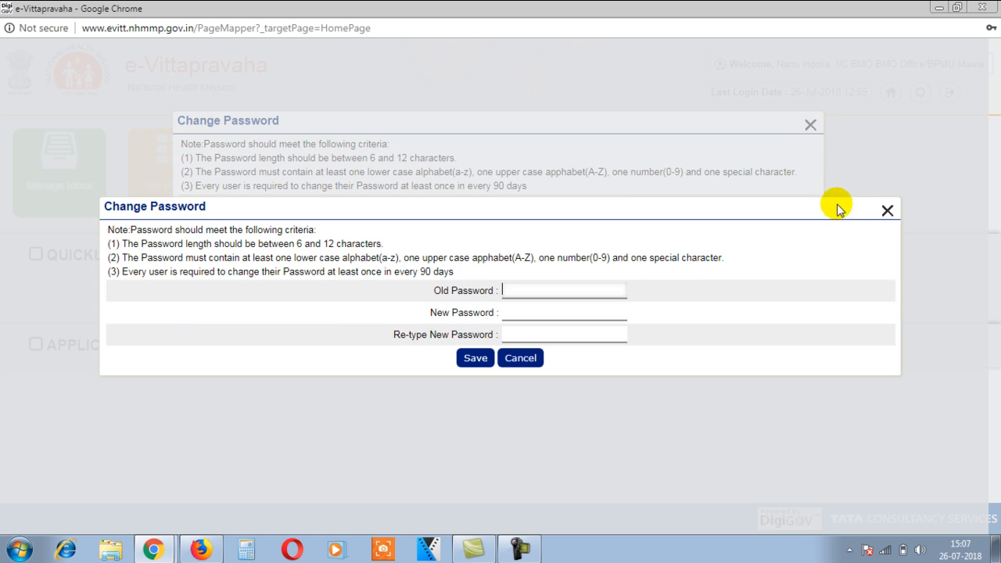
{"action": "left_click", "coordinate": [888, 210]}
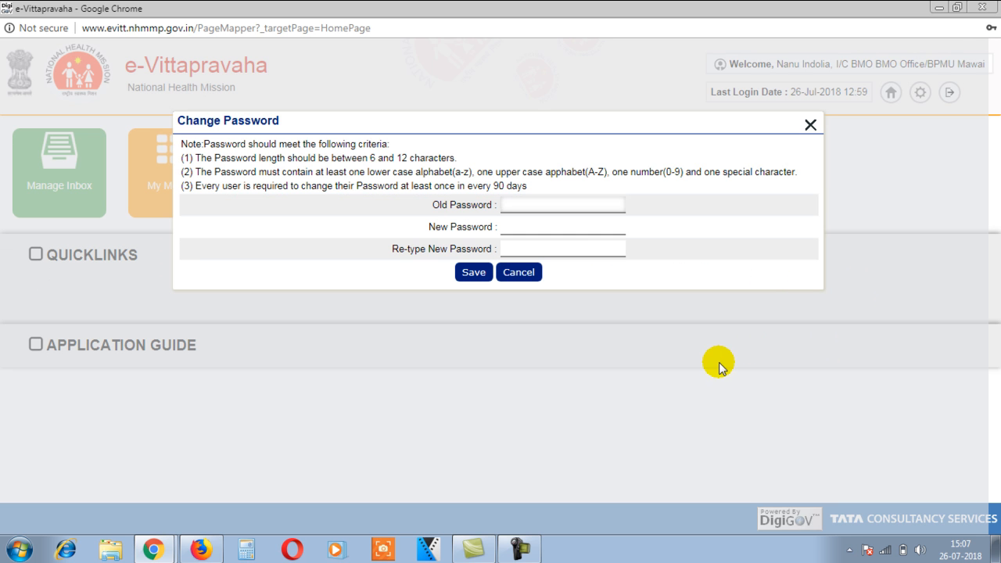
{"action": "left_click", "coordinate": [811, 127]}
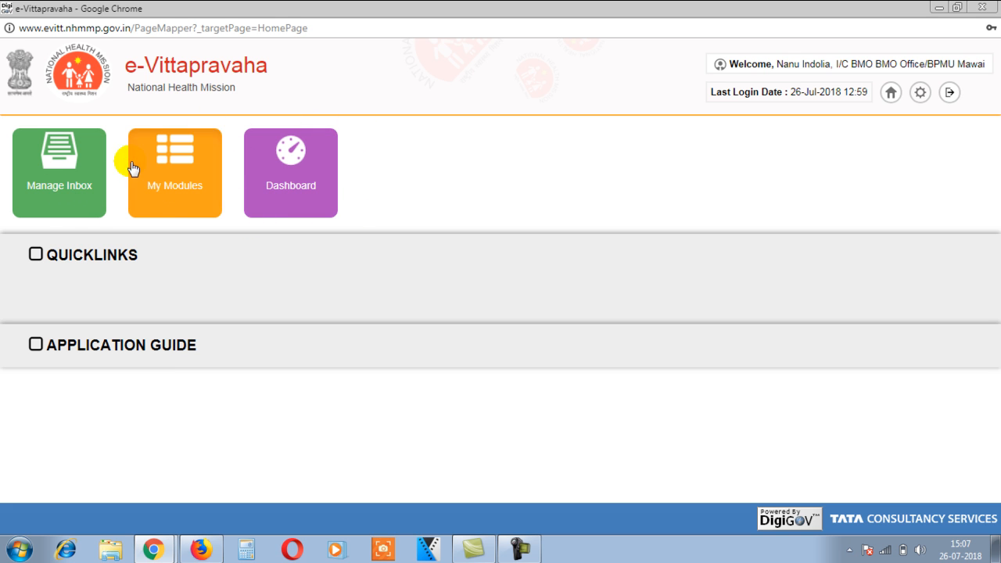
Step: Go from the Dashboard to Manage Inbox and open document 2018/18346
{"action": "left_click", "coordinate": [294, 159]}
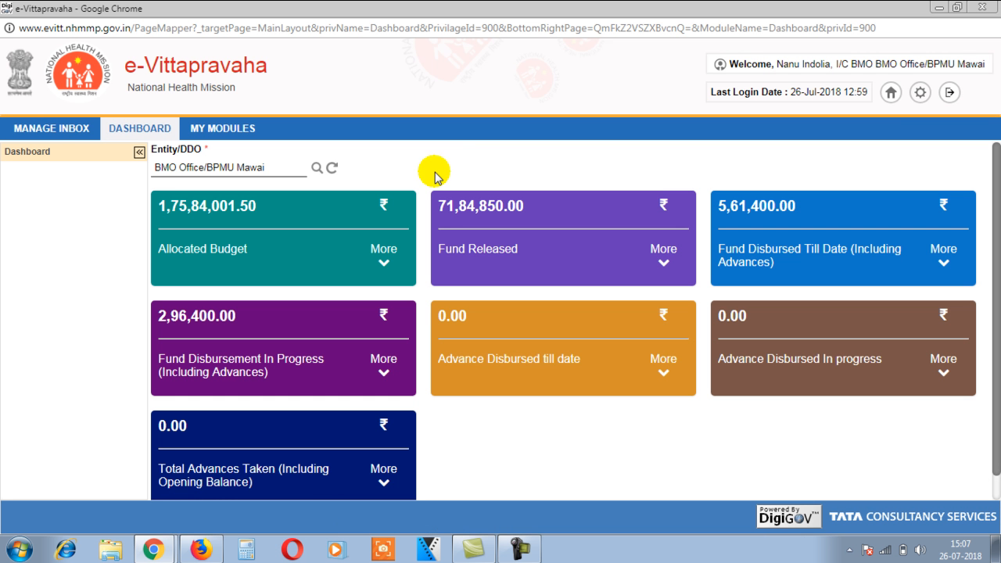
{"action": "left_click", "coordinate": [47, 127]}
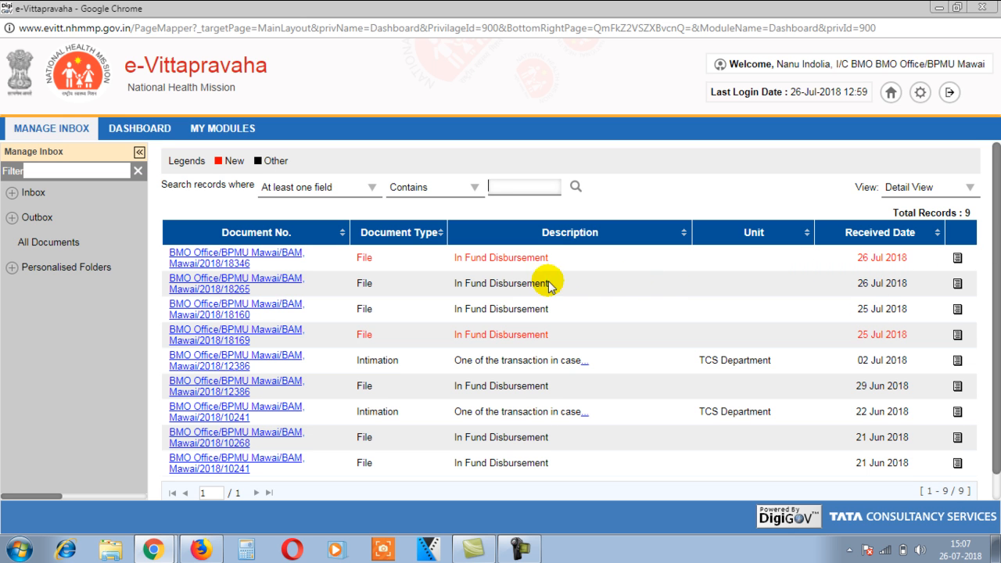
{"action": "left_click", "coordinate": [242, 252]}
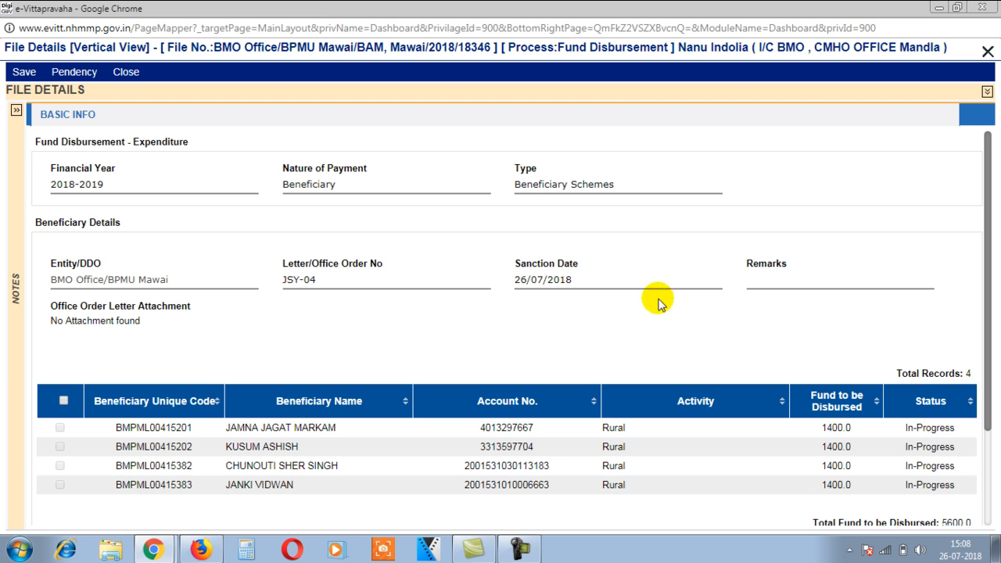
Step: Select all four beneficiaries, approve, and attempt Aadhaar biometric capture, dismissing the Not Authenticated-851 error
{"action": "scroll", "coordinate": [481, 340], "scroll_direction": "down", "scroll_amount": 3}
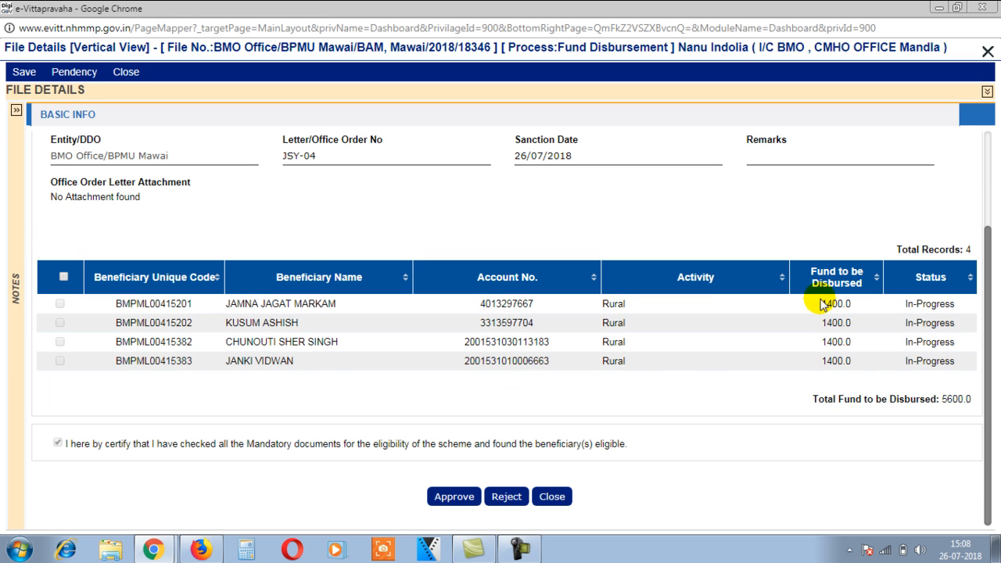
{"action": "left_click", "coordinate": [63, 277]}
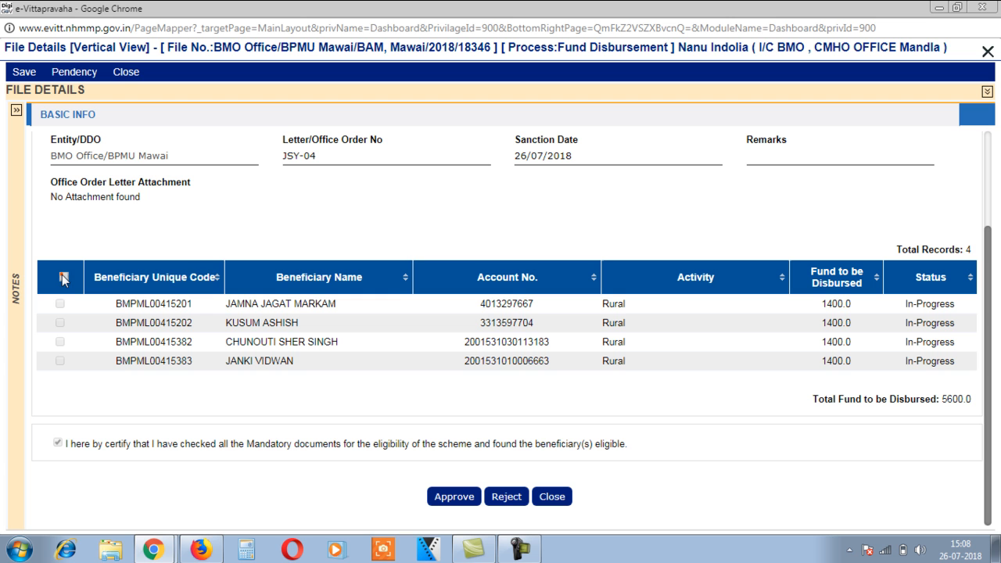
{"action": "left_click", "coordinate": [453, 500]}
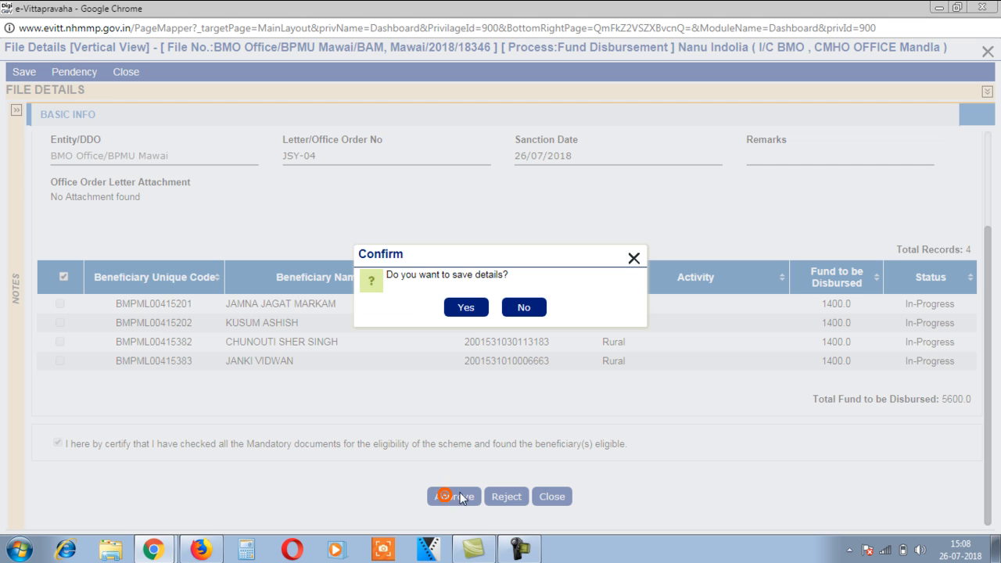
{"action": "left_click", "coordinate": [463, 309]}
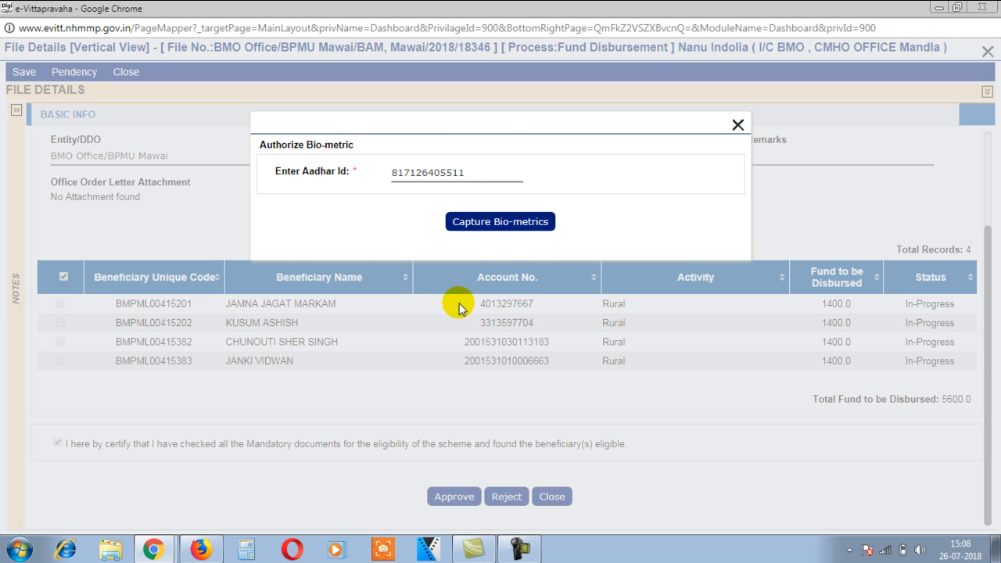
{"action": "left_click", "coordinate": [491, 223]}
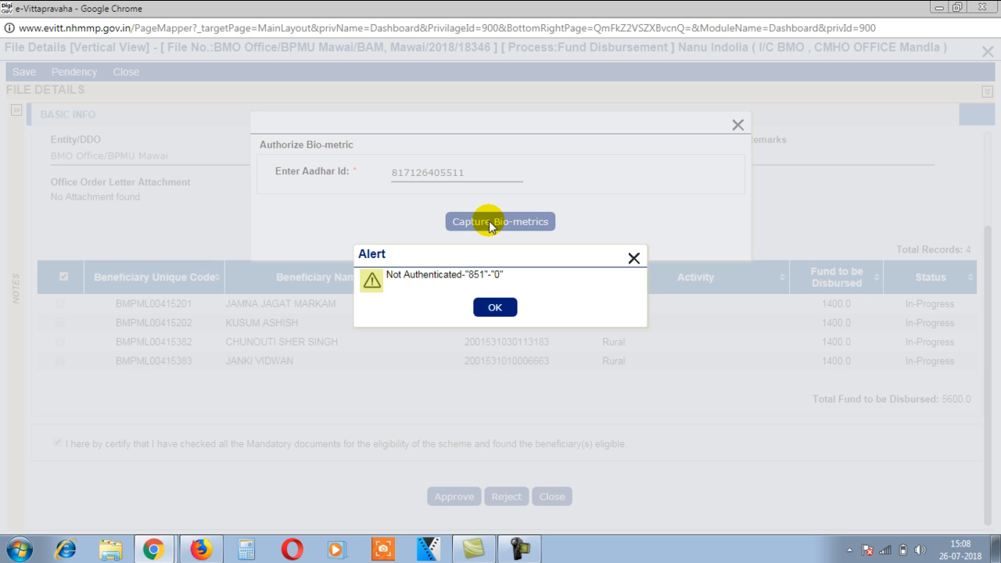
{"action": "left_click", "coordinate": [496, 309]}
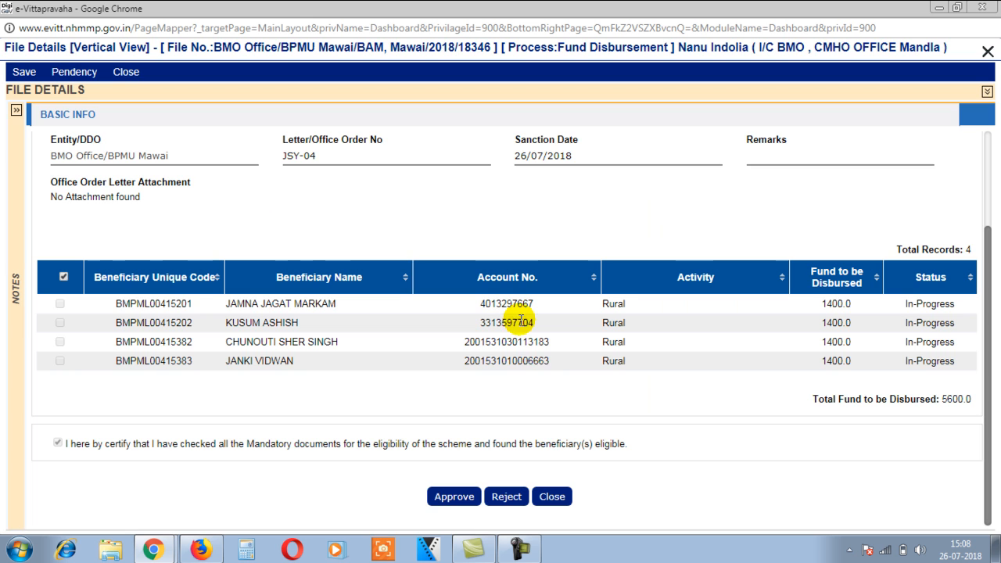
{"action": "left_click", "coordinate": [454, 495]}
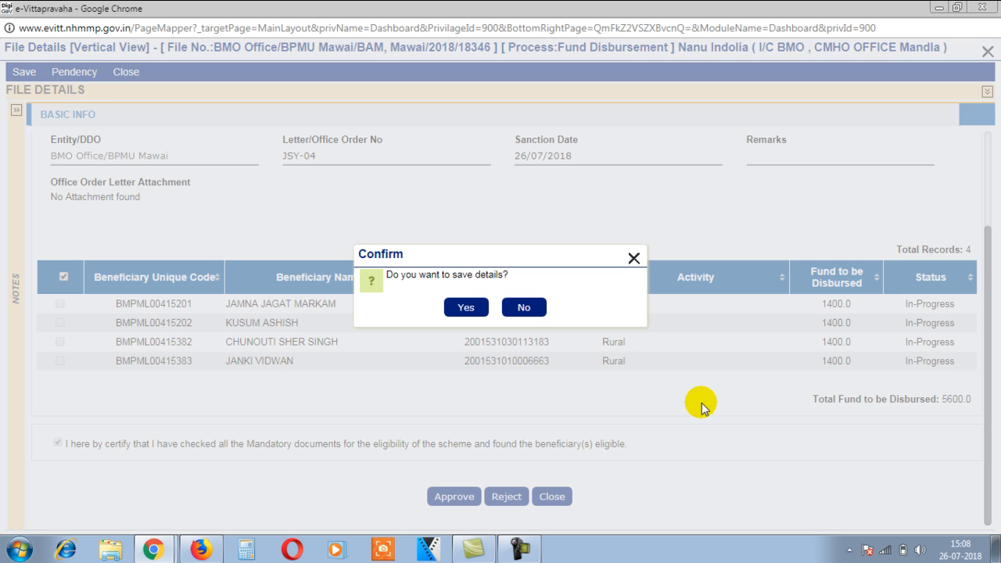
{"action": "left_click", "coordinate": [462, 308]}
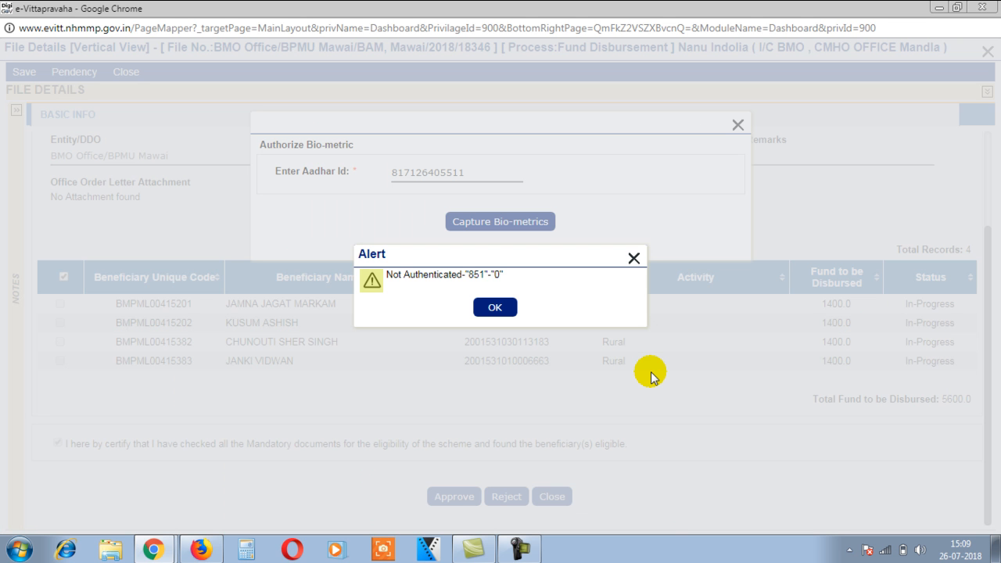
{"action": "left_click", "coordinate": [506, 308]}
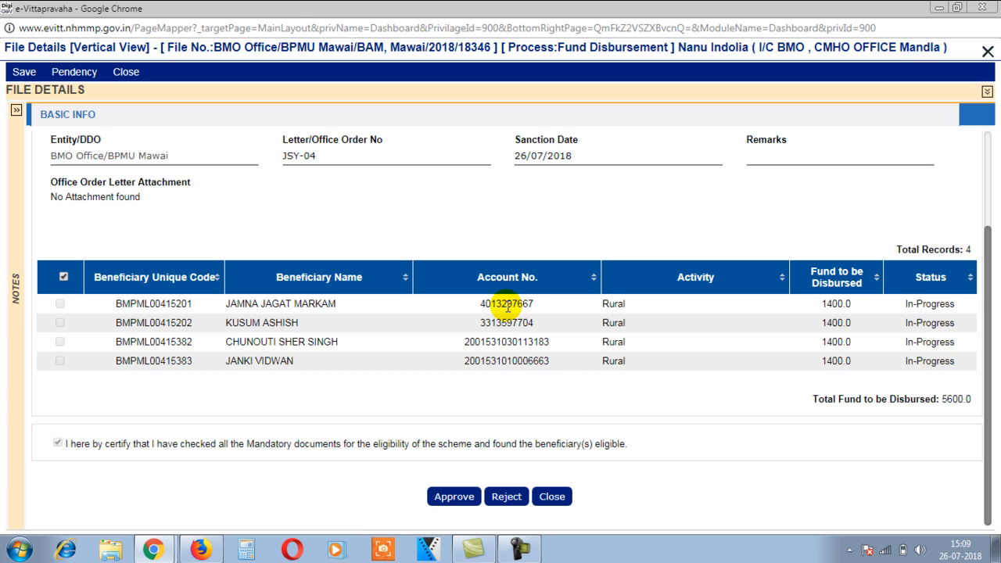
{"action": "left_click", "coordinate": [461, 498]}
{"action": "left_click", "coordinate": [466, 308]}
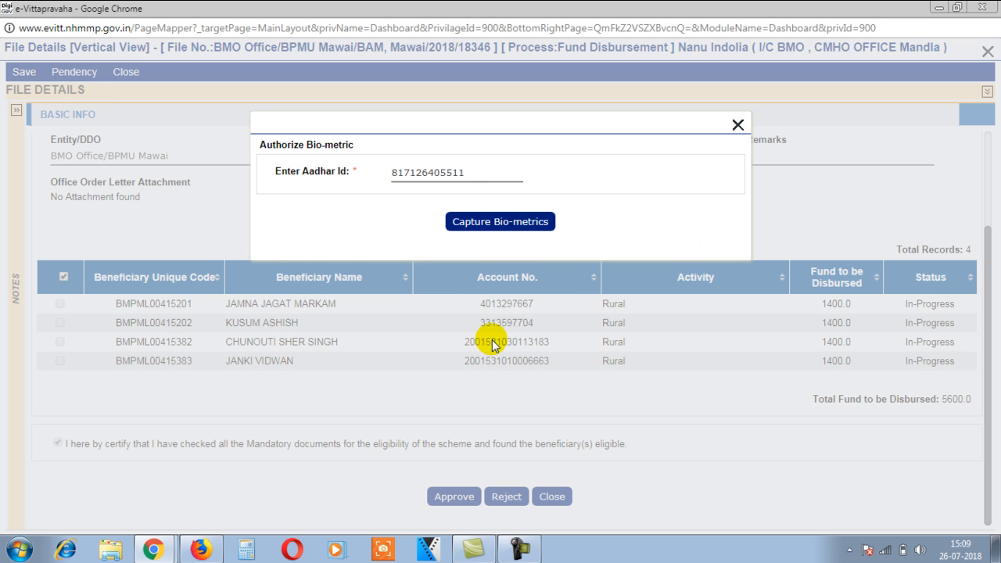
{"action": "left_click", "coordinate": [516, 222]}
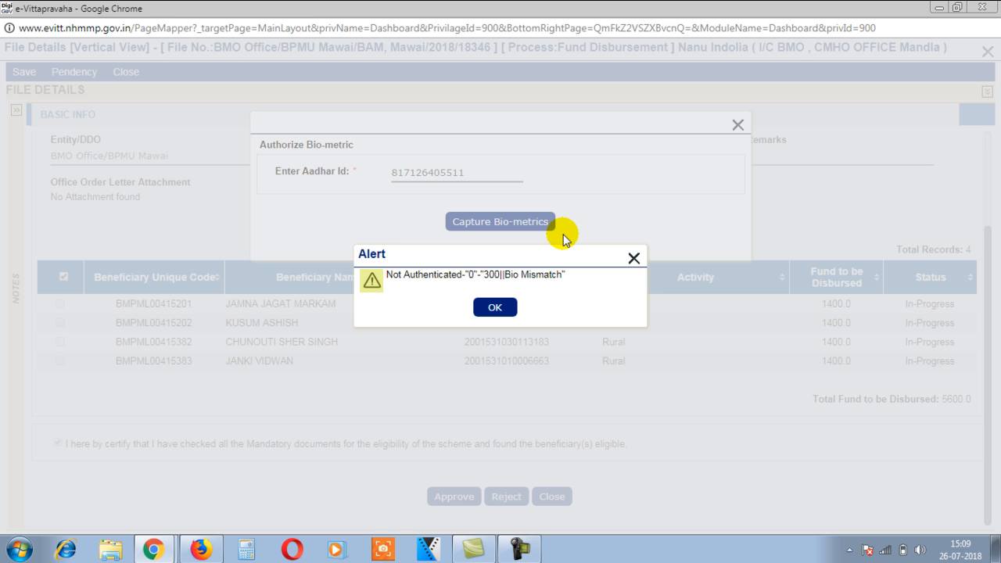
{"action": "left_click", "coordinate": [499, 313]}
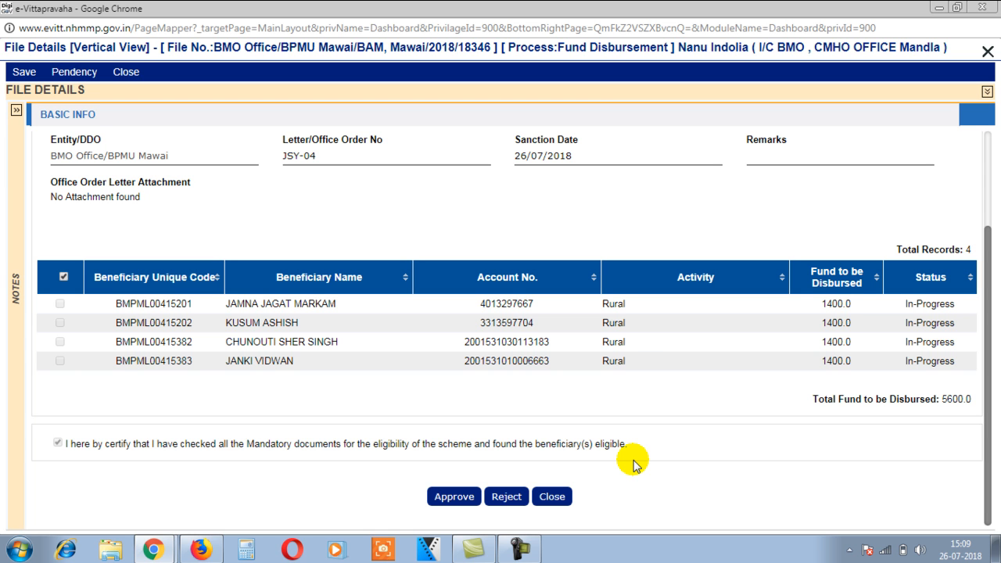
Step: Close file 18346 and log out of the BMO account
{"action": "left_click", "coordinate": [986, 51]}
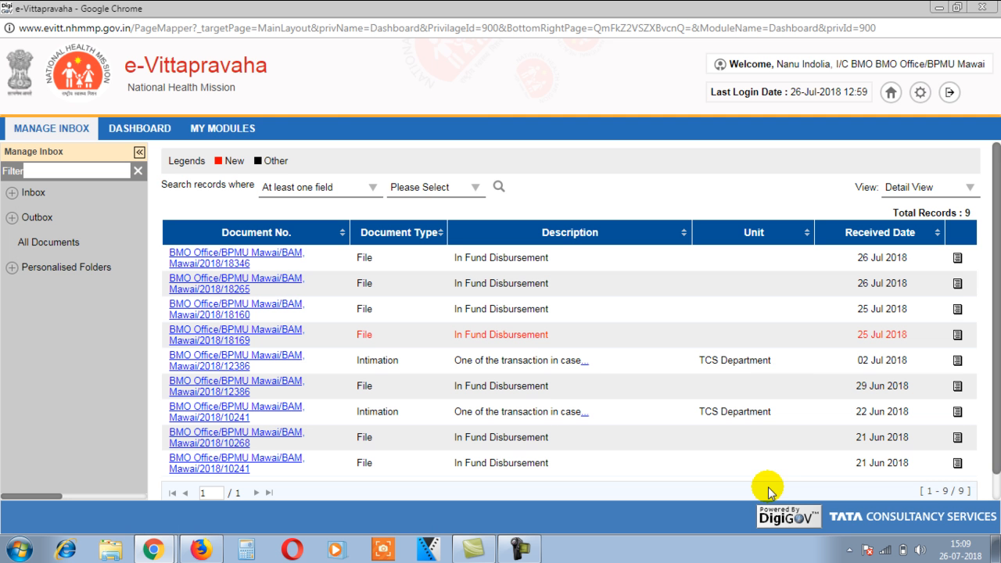
{"action": "left_click", "coordinate": [949, 96]}
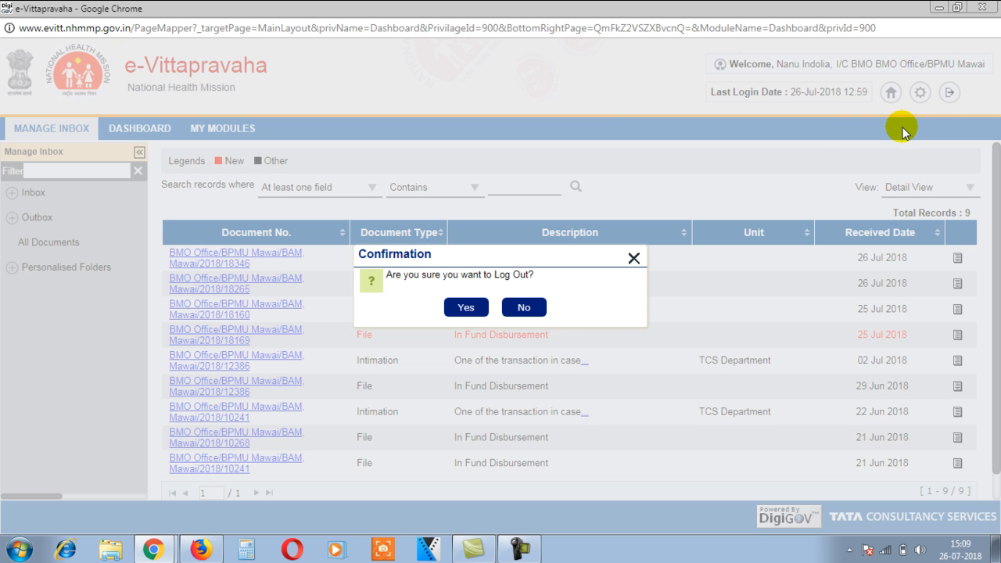
{"action": "left_click", "coordinate": [466, 308]}
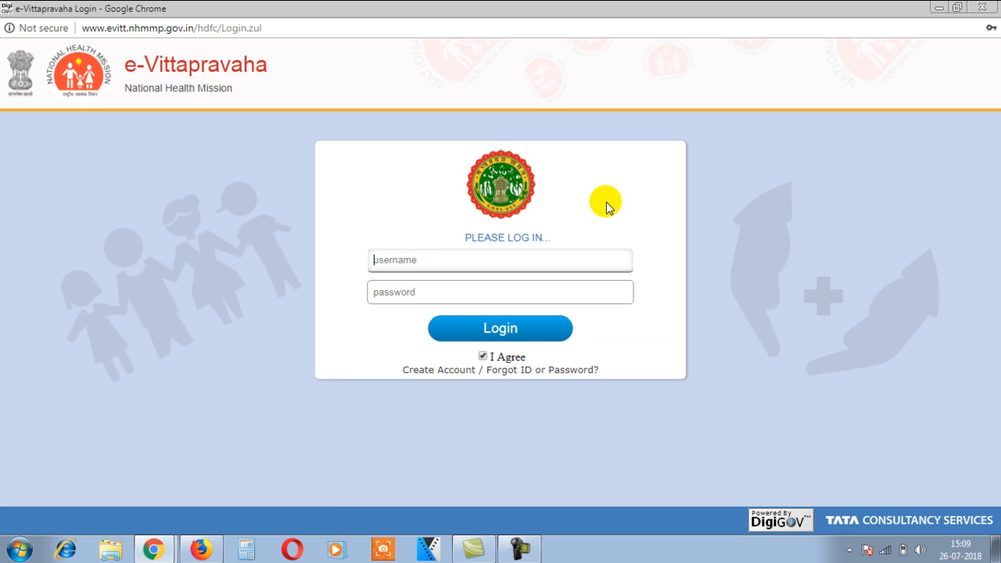
Step: Return to the PFMS beneficiary search window listing JSY-INST-R 1400 payments
{"action": "left_click", "coordinate": [153, 549]}
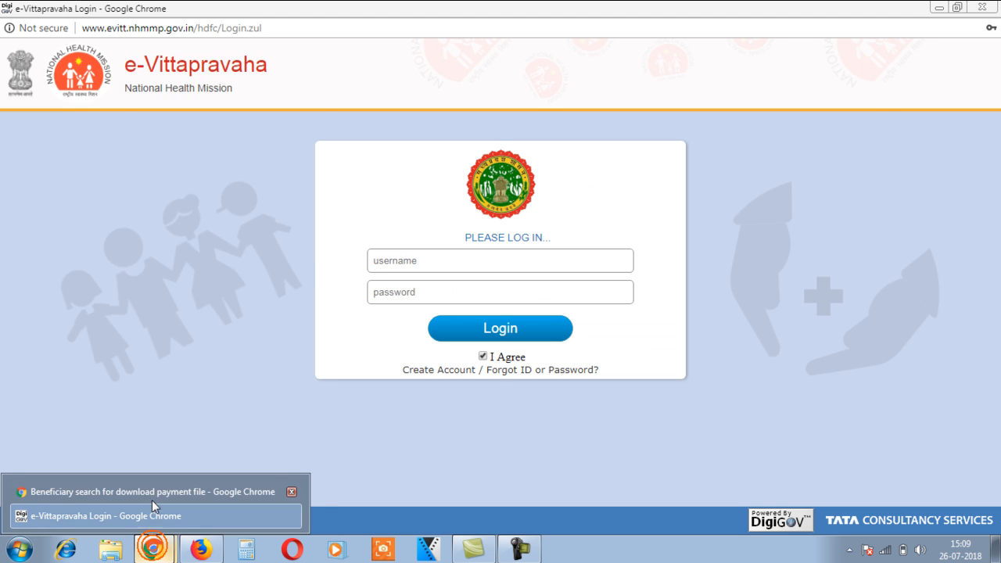
{"action": "left_click", "coordinate": [151, 493]}
{"action": "scroll", "coordinate": [630, 253], "scroll_direction": "up", "scroll_amount": 1}
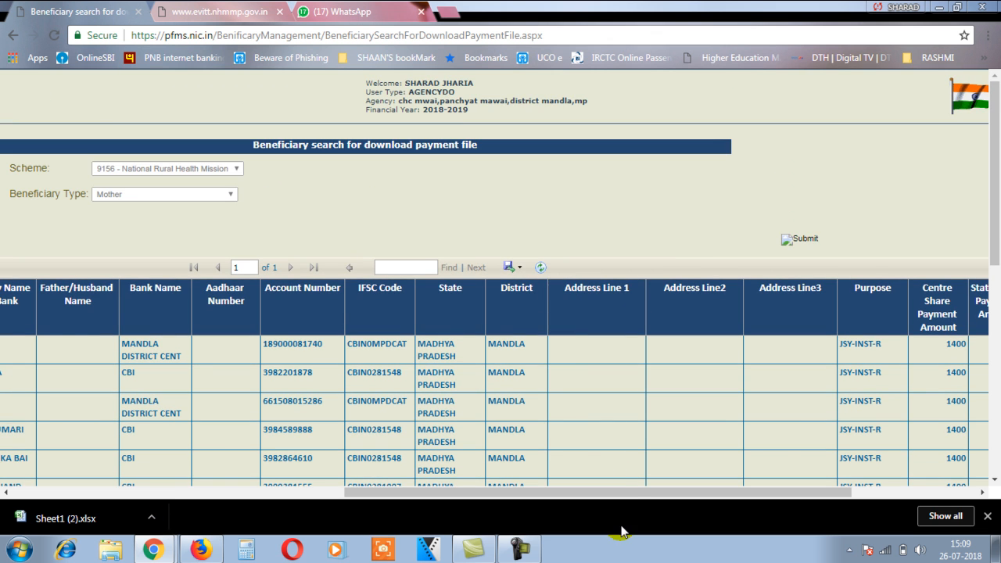